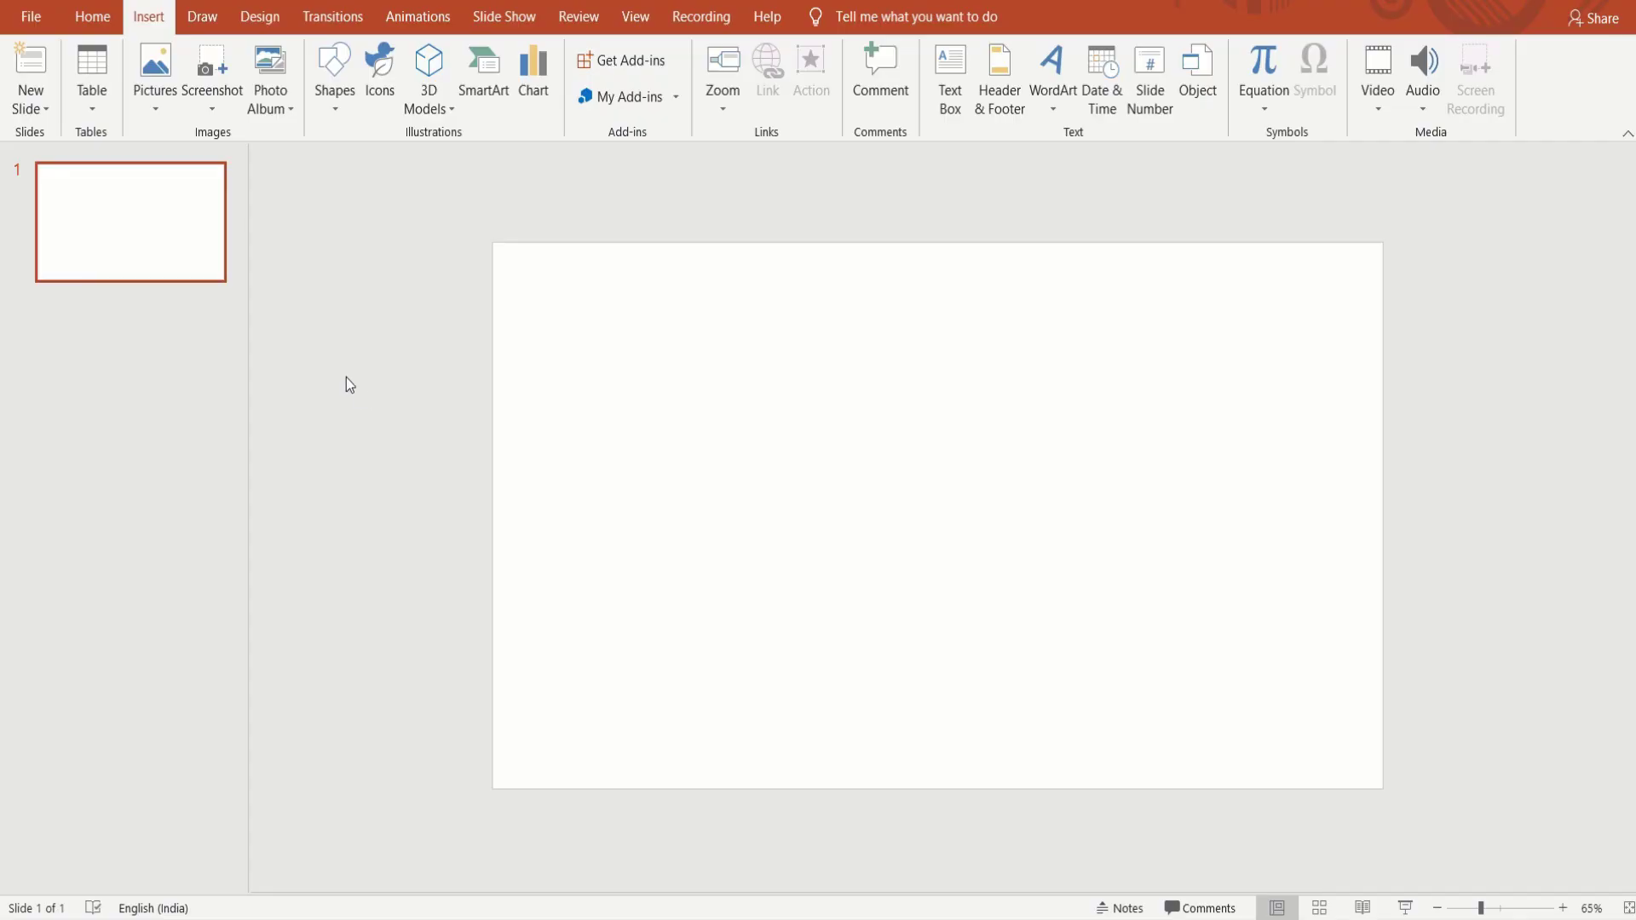
Insert the man2 profile portrait from the PPT folder onto the blank slide.
{"action": "left_click", "coordinate": [162, 102]}
{"action": "left_click", "coordinate": [176, 164]}
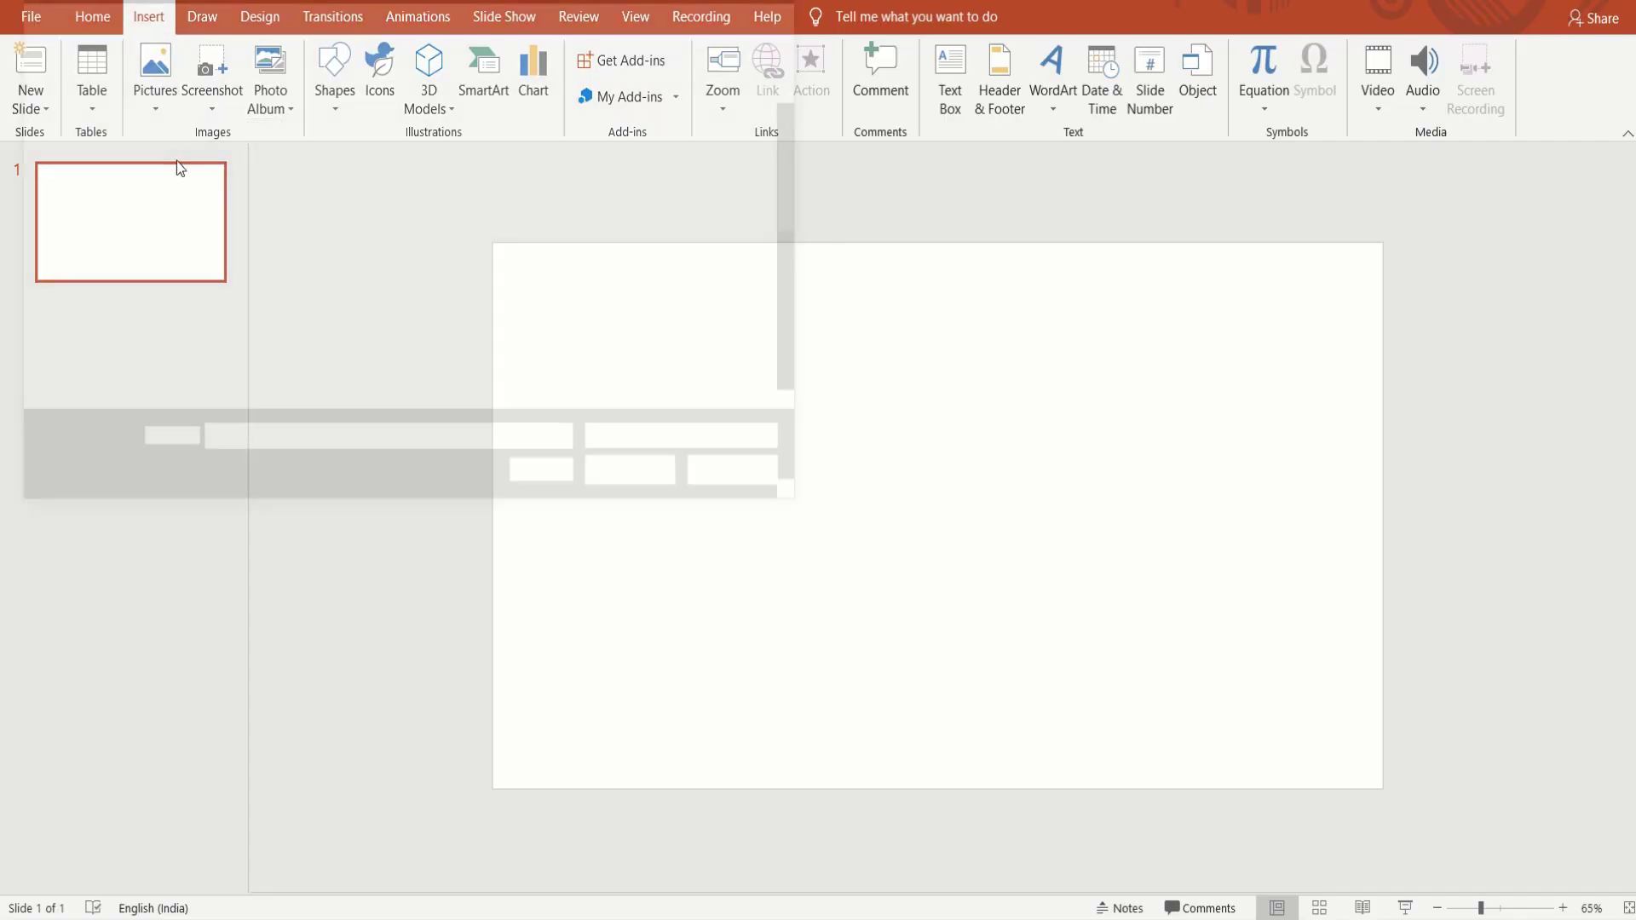
{"action": "left_click_drag", "start_coordinate": [799, 138], "coordinate": [800, 193]}
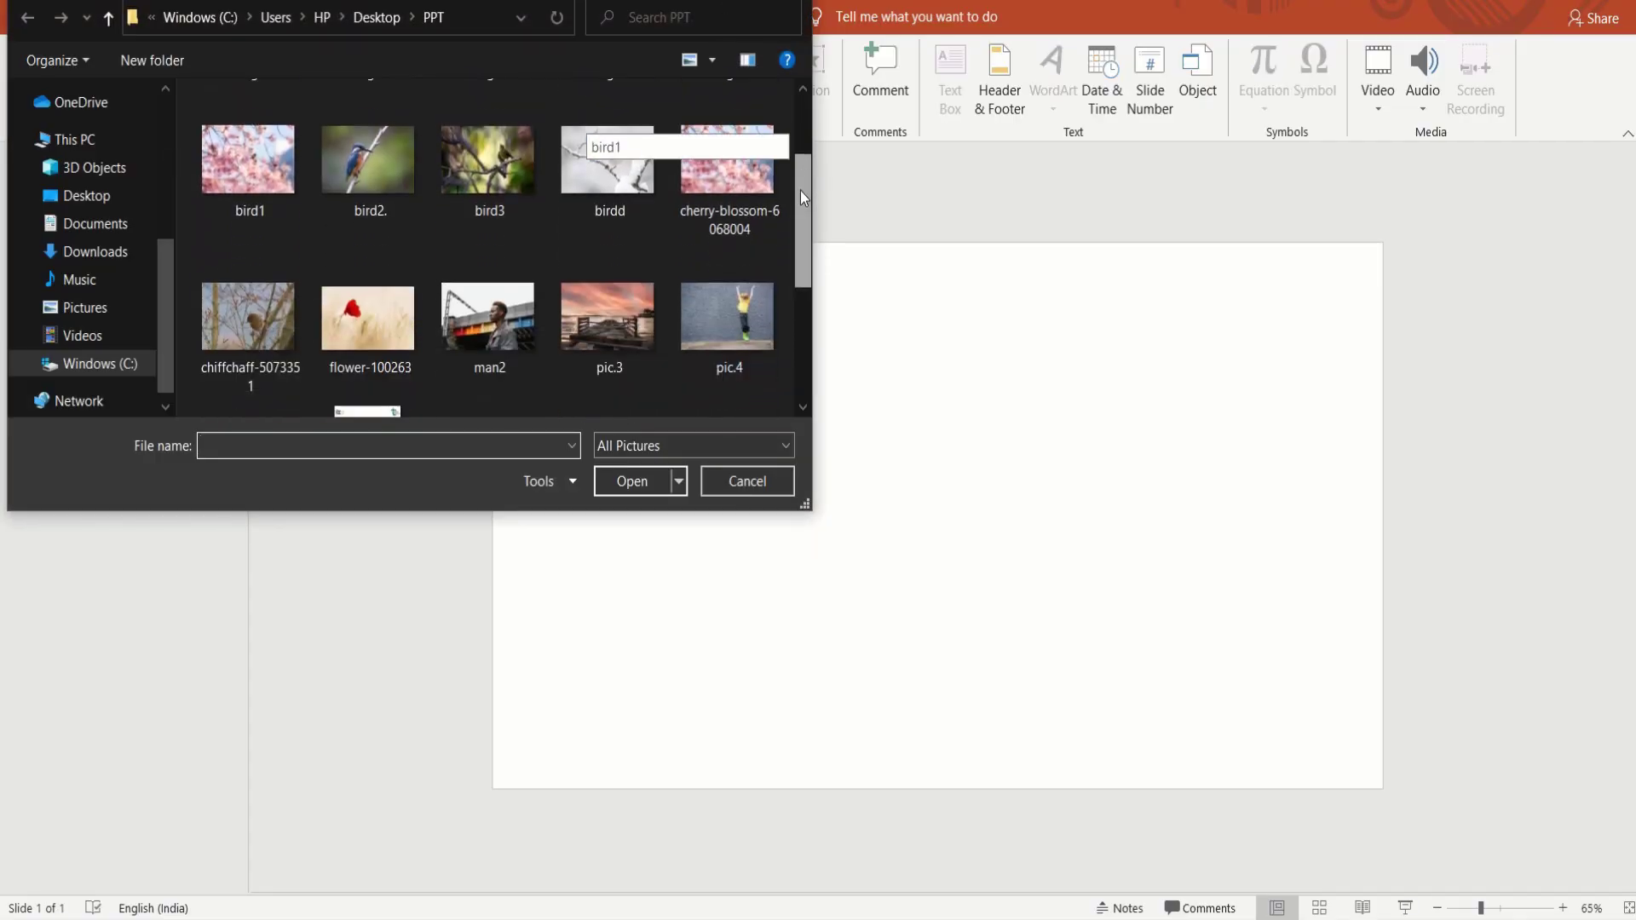
{"action": "left_click", "coordinate": [488, 315]}
{"action": "left_click", "coordinate": [633, 482]}
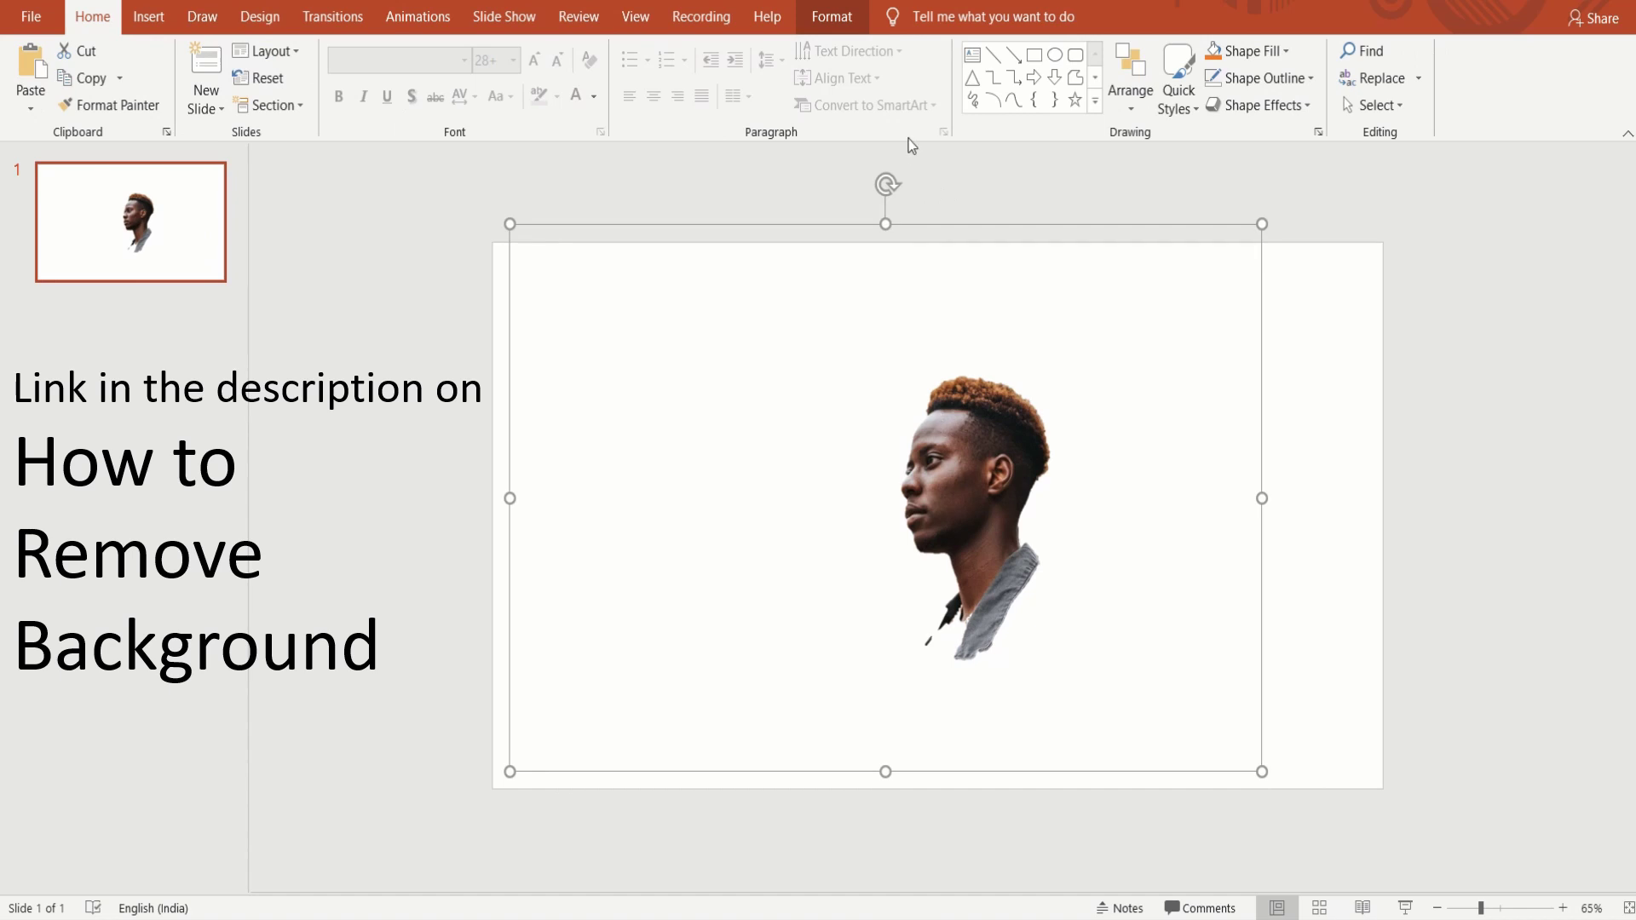
Crop the man2 portrait in from the top, left, bottom and right to frame just his head and neck.
{"action": "left_click", "coordinate": [832, 17]}
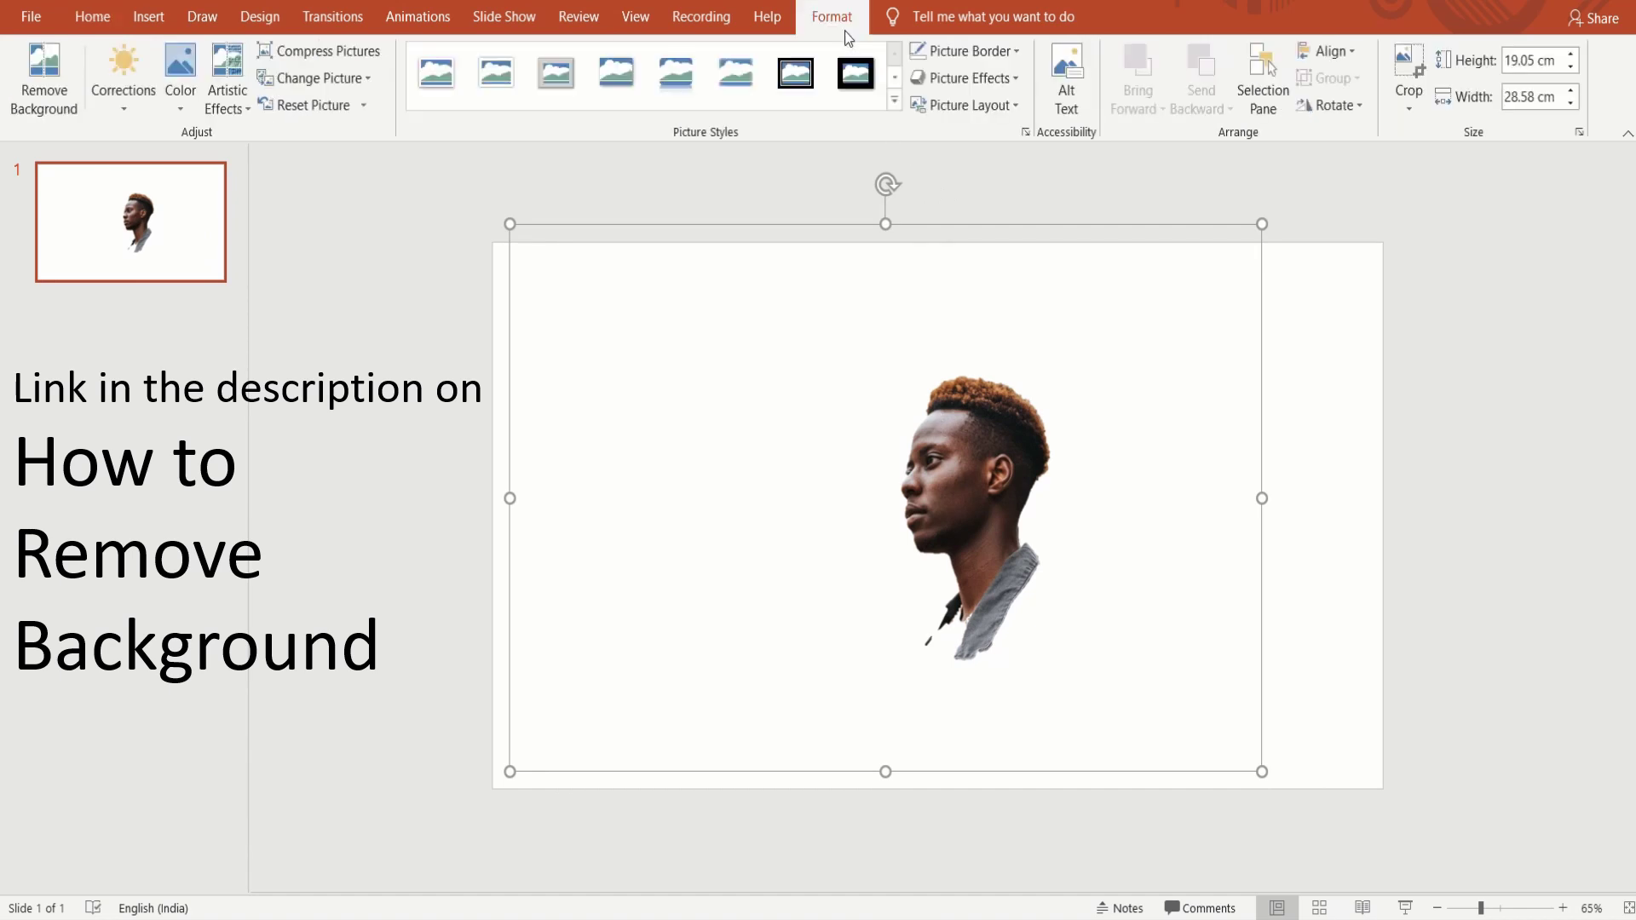
{"action": "left_click", "coordinate": [1408, 72]}
{"action": "left_click_drag", "start_coordinate": [1260, 226], "coordinate": [1225, 367]}
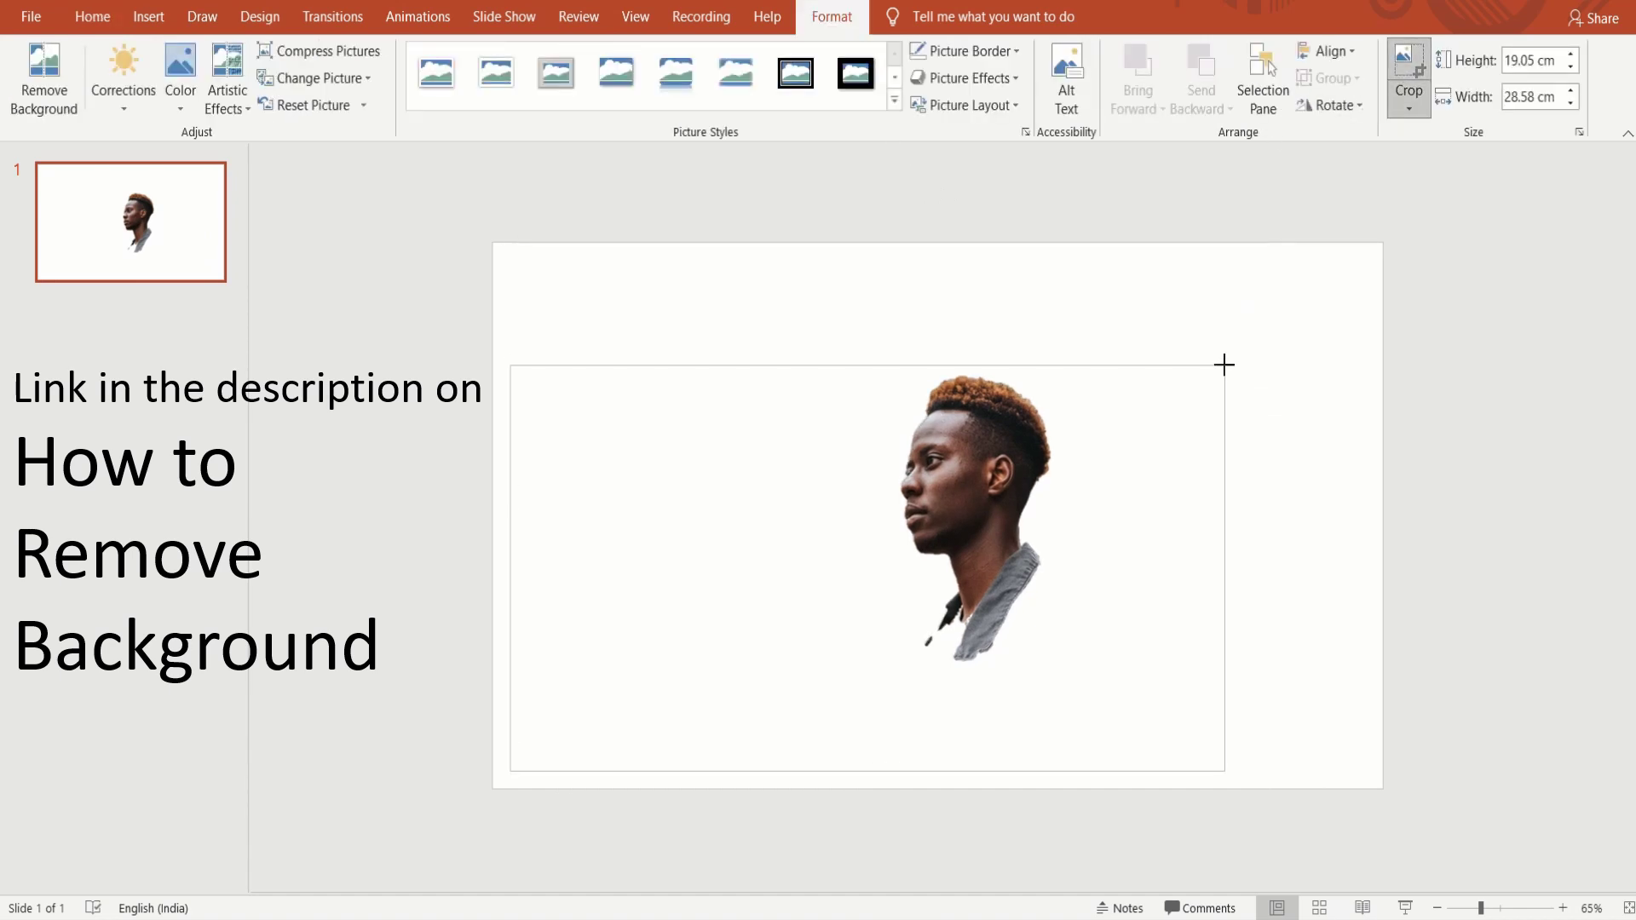
{"action": "left_click_drag", "start_coordinate": [521, 367], "coordinate": [857, 362]}
{"action": "left_click_drag", "start_coordinate": [867, 761], "coordinate": [888, 612]}
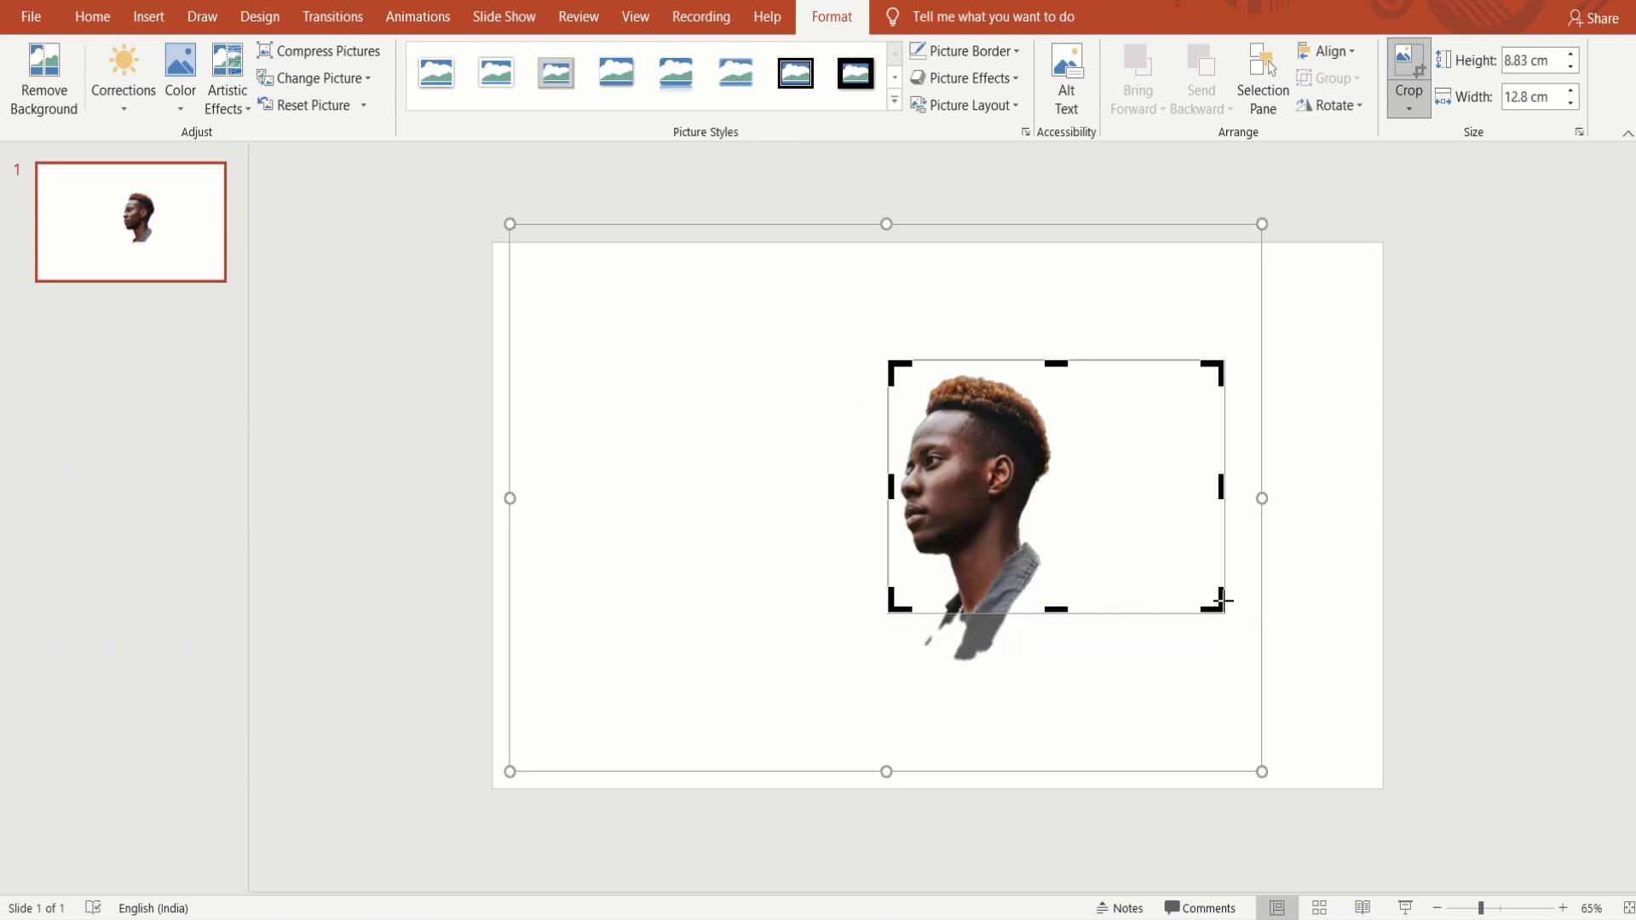
{"action": "left_click_drag", "start_coordinate": [1223, 601], "coordinate": [1059, 610]}
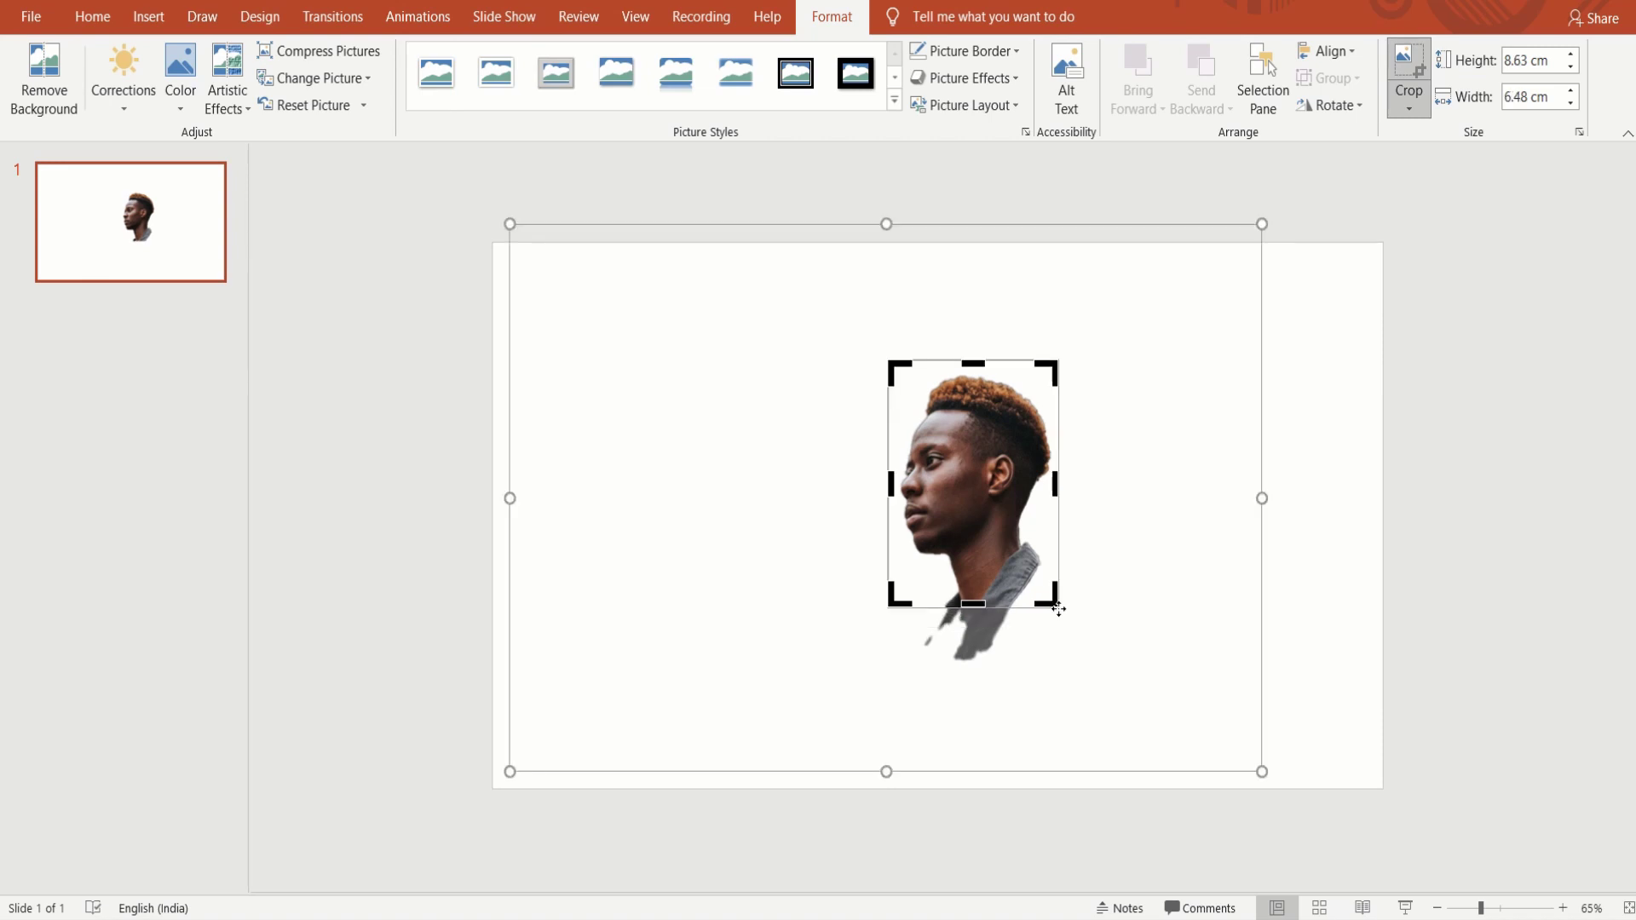
{"action": "left_click", "coordinate": [1409, 64]}
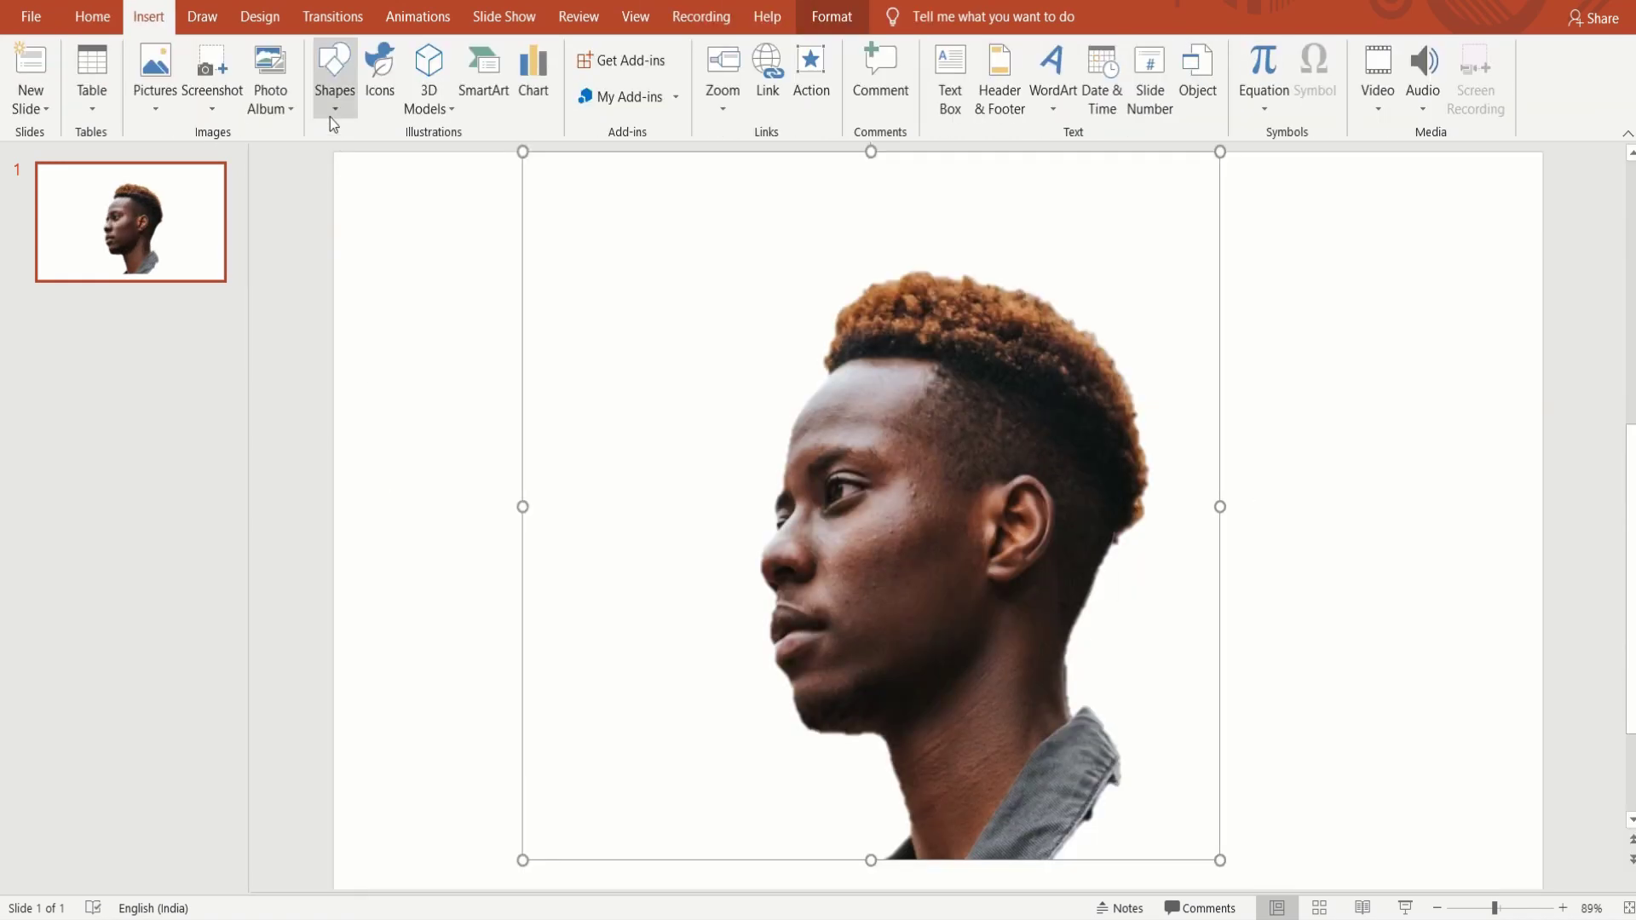
{"action": "left_click", "coordinate": [330, 116]}
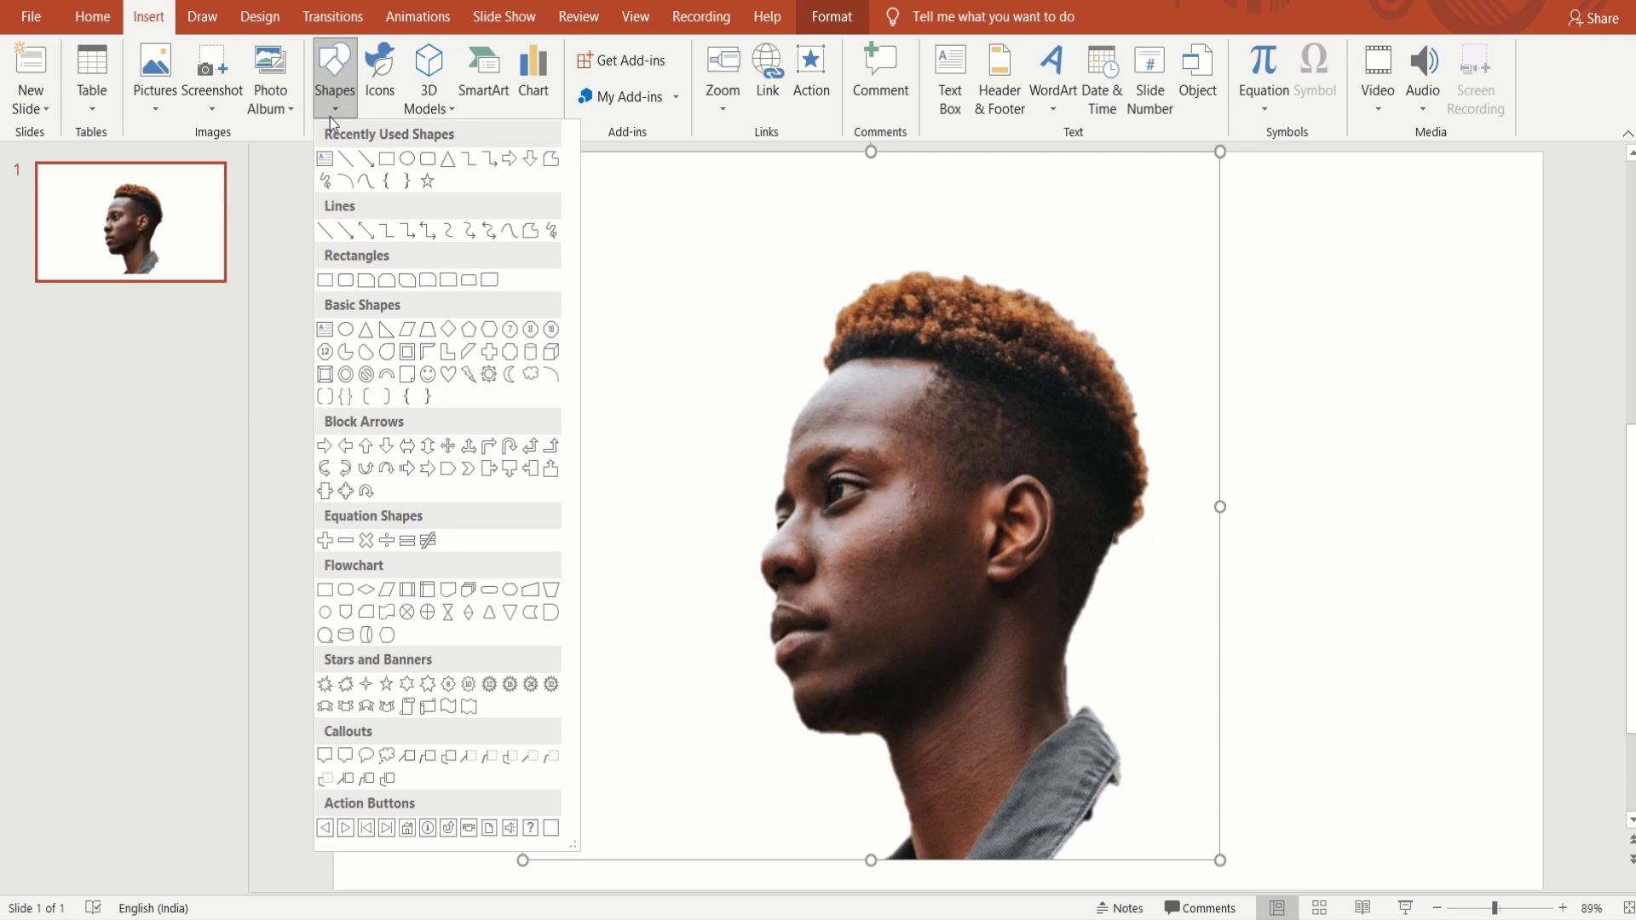
Trace a freeform head shape over the man's profile and set it to No Outline.
{"action": "left_click", "coordinate": [345, 181]}
{"action": "left_click_drag", "start_coordinate": [806, 393], "coordinate": [814, 351]}
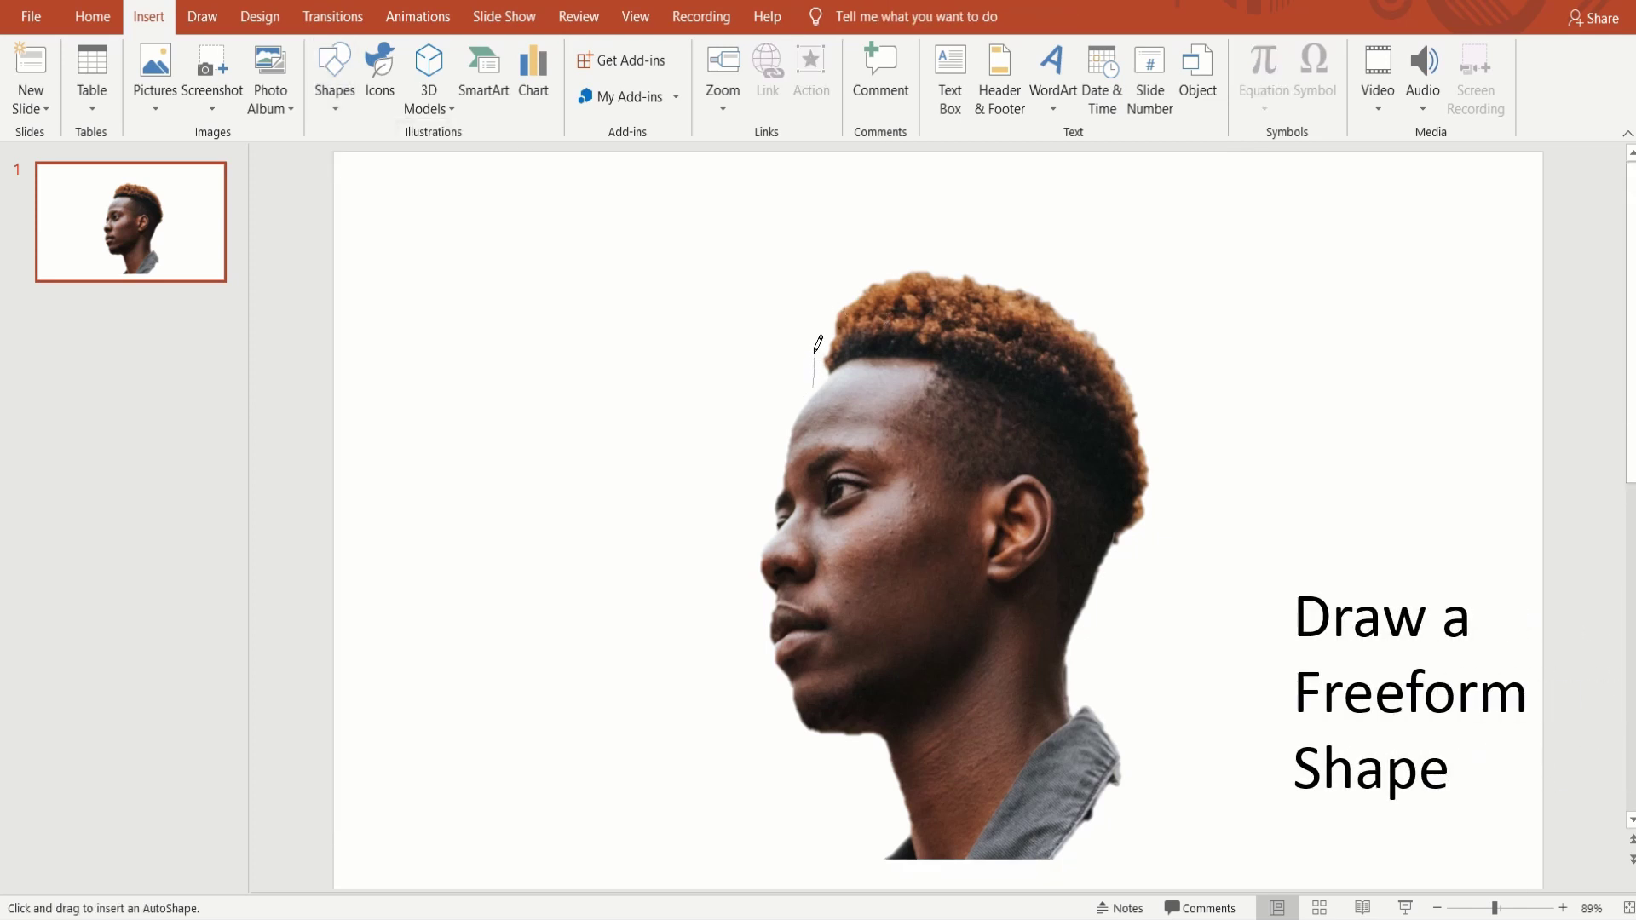
{"action": "left_click_drag", "start_coordinate": [1107, 310], "coordinate": [1164, 434]}
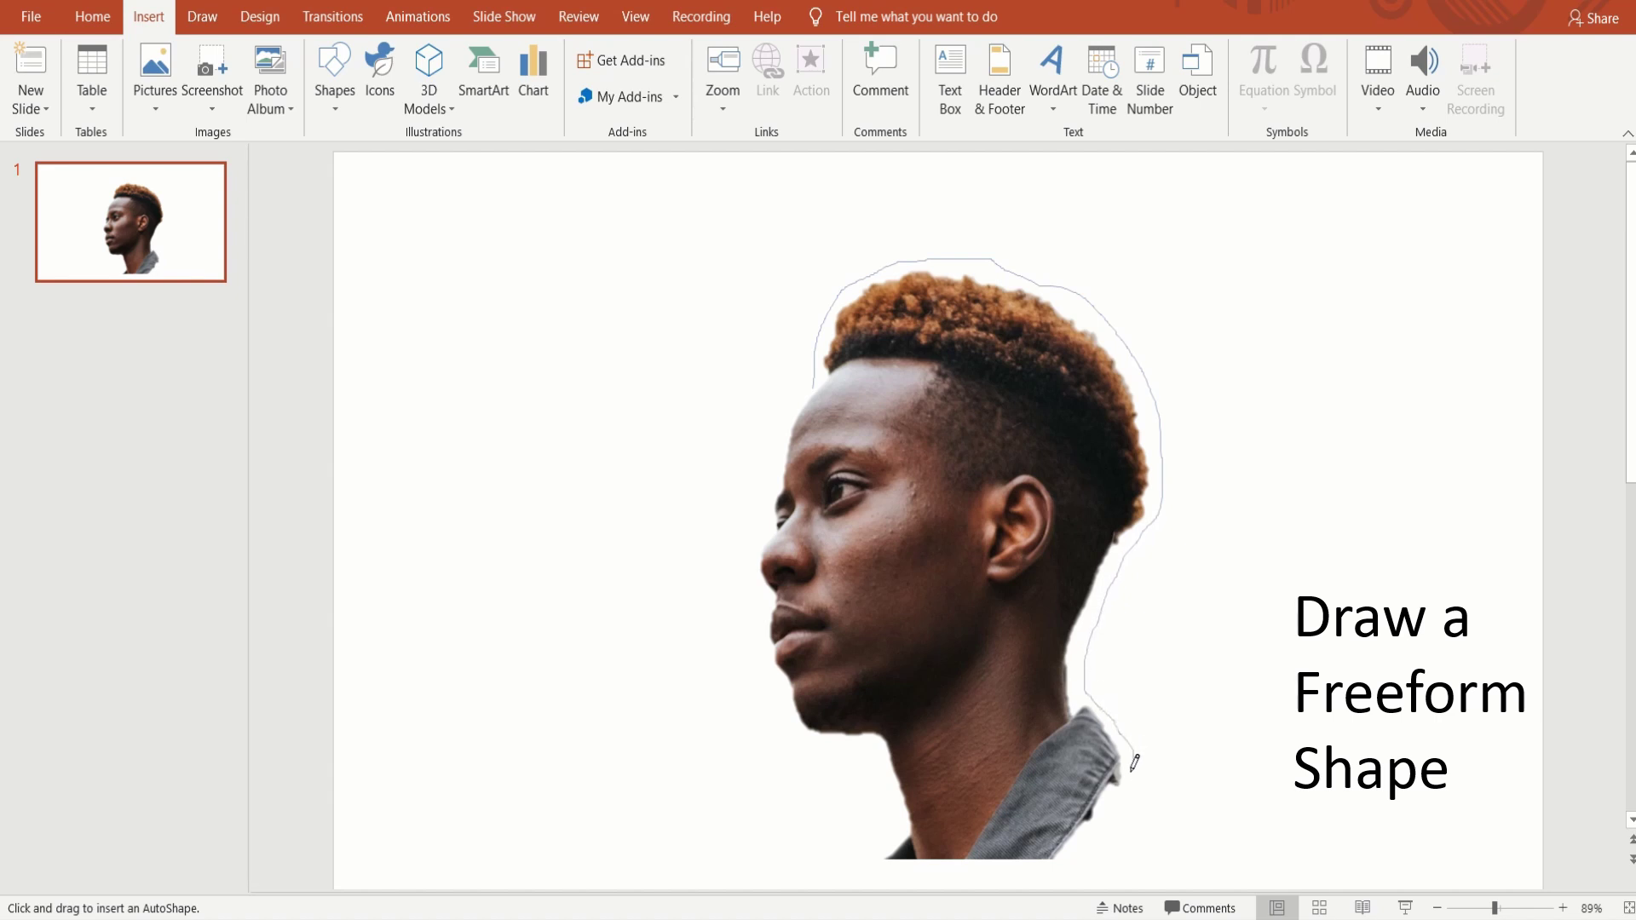
{"action": "left_click_drag", "start_coordinate": [1051, 866], "coordinate": [888, 865]}
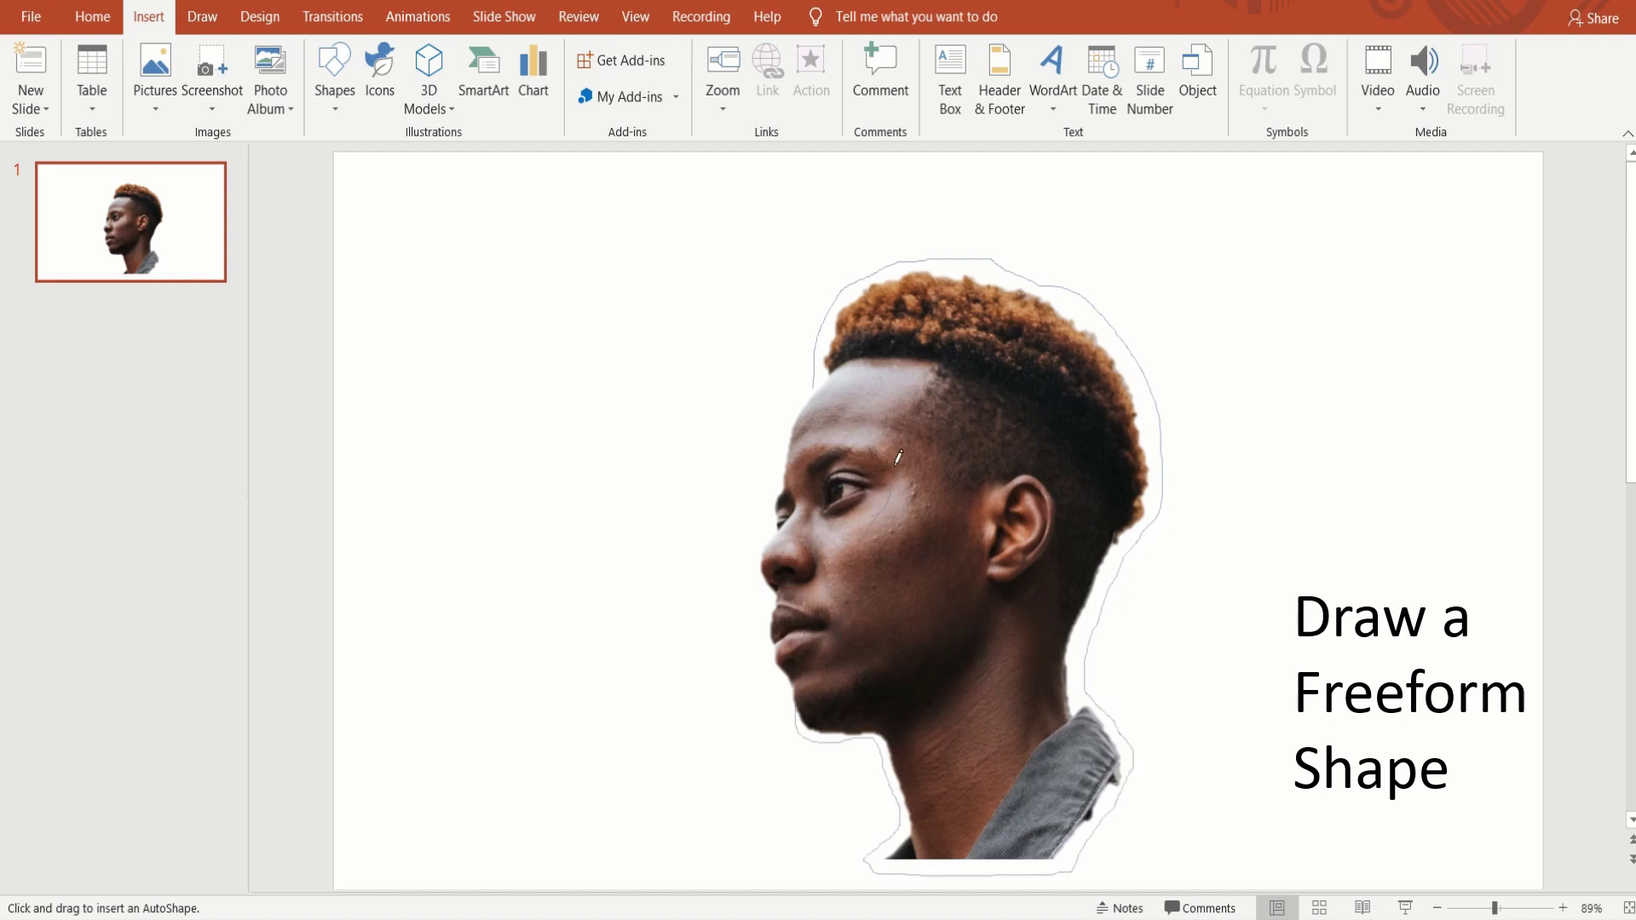
{"action": "left_click_drag", "start_coordinate": [815, 388], "coordinate": [812, 392]}
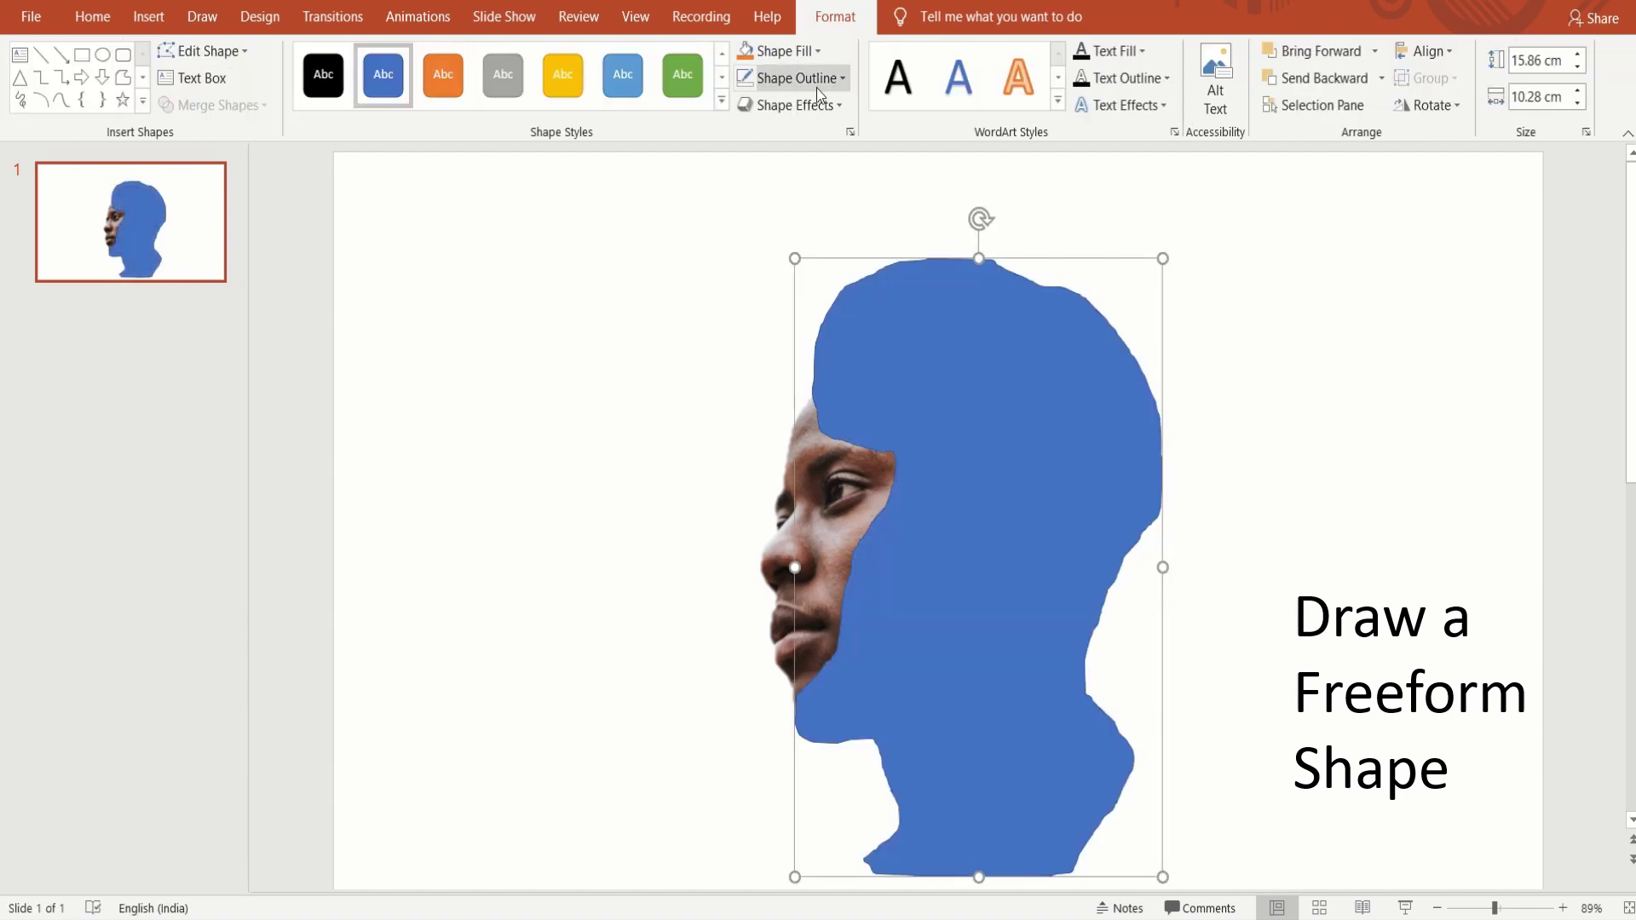
{"action": "left_click", "coordinate": [796, 78]}
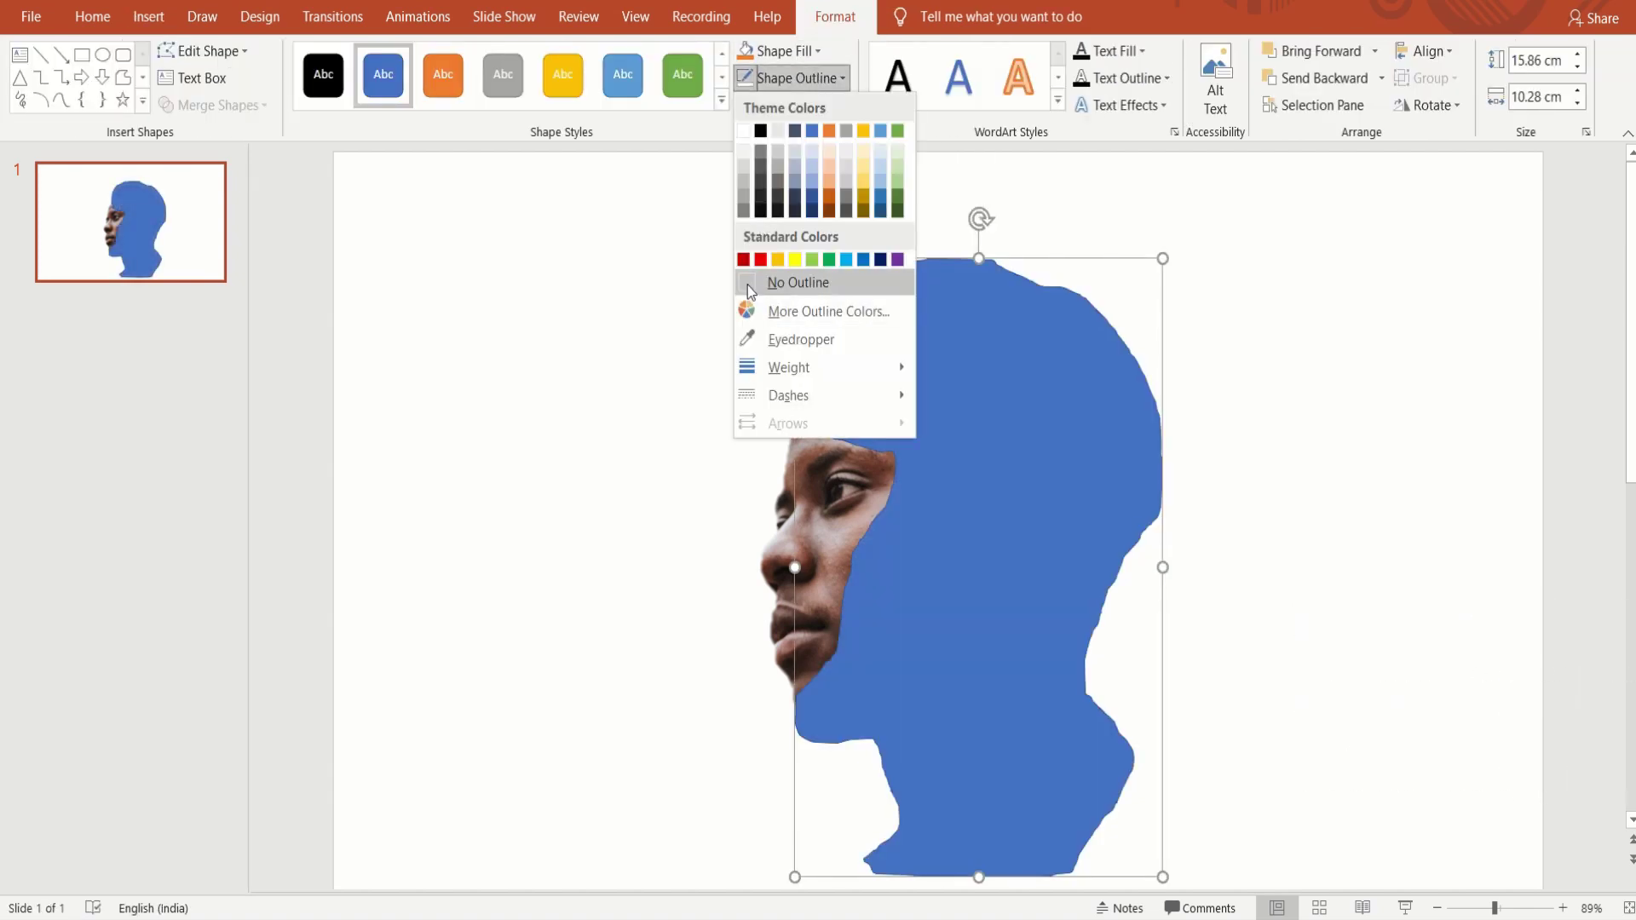
{"action": "left_click", "coordinate": [749, 283]}
Fill the head shape with the cars4.jpg night city picture.
{"action": "left_click", "coordinate": [814, 52]}
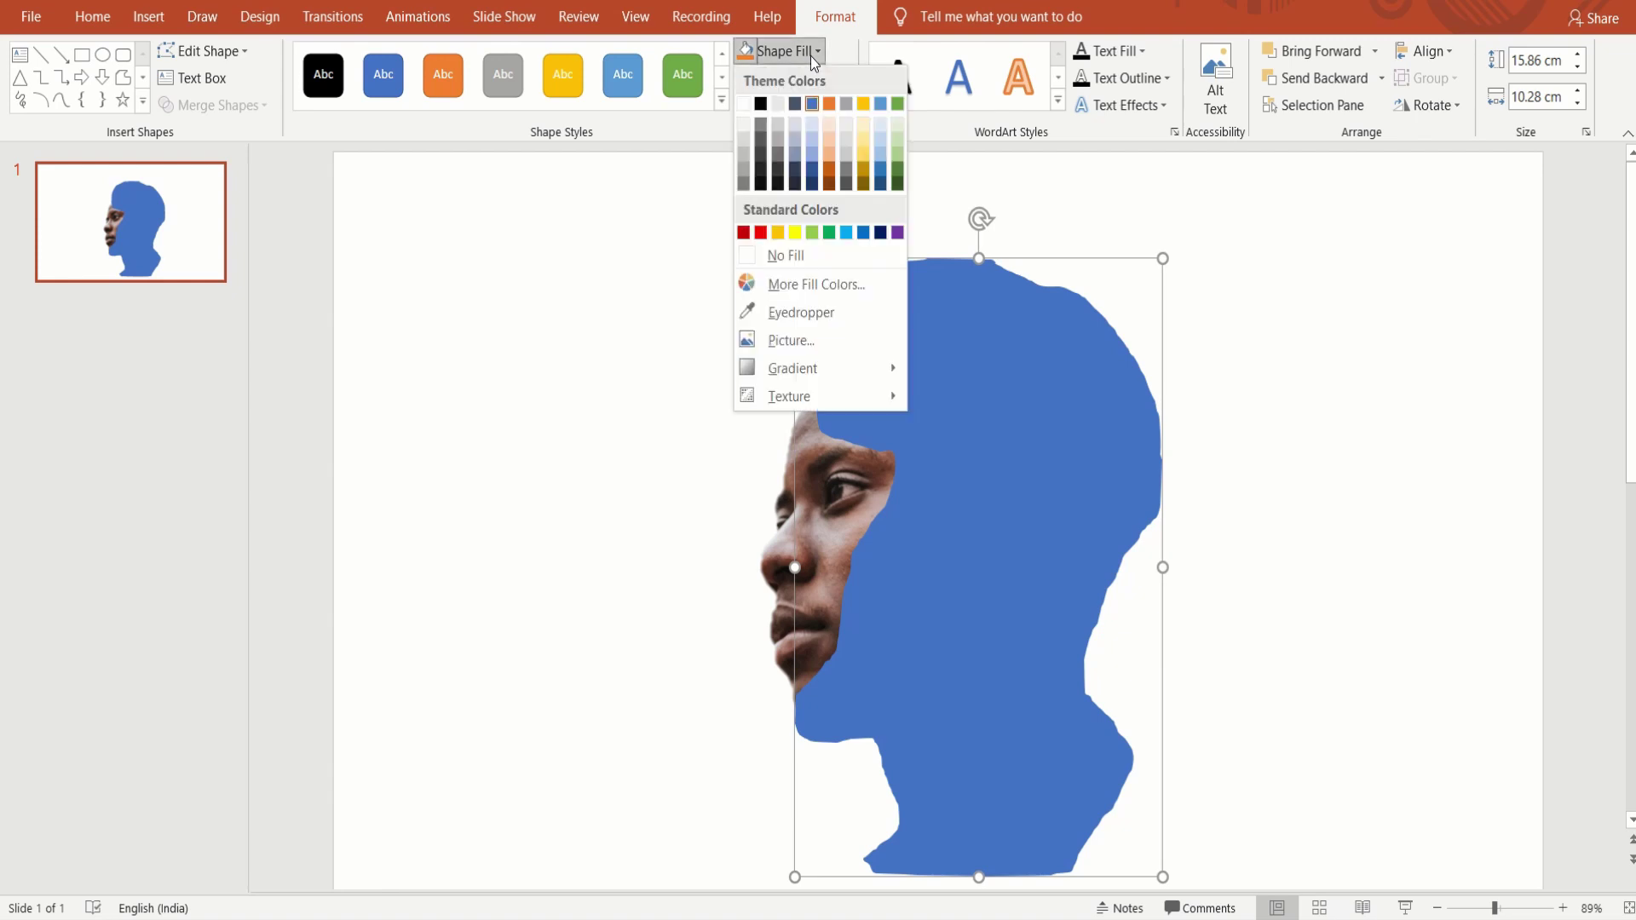
{"action": "left_click", "coordinate": [799, 339]}
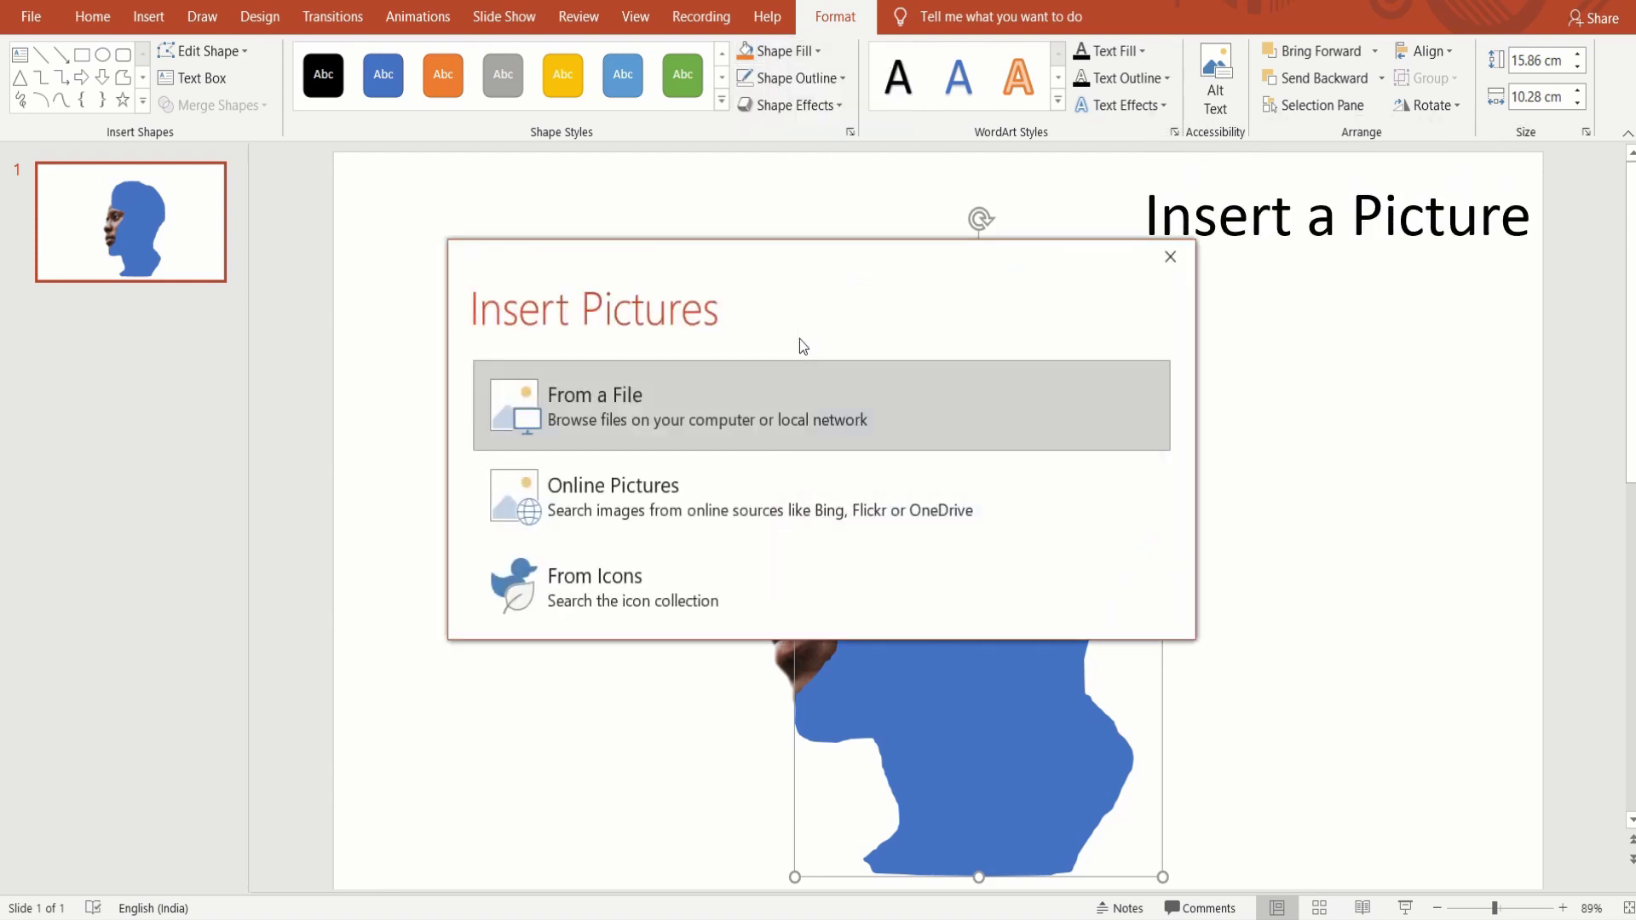
{"action": "left_click", "coordinate": [717, 397]}
{"action": "type", "text": "car"}
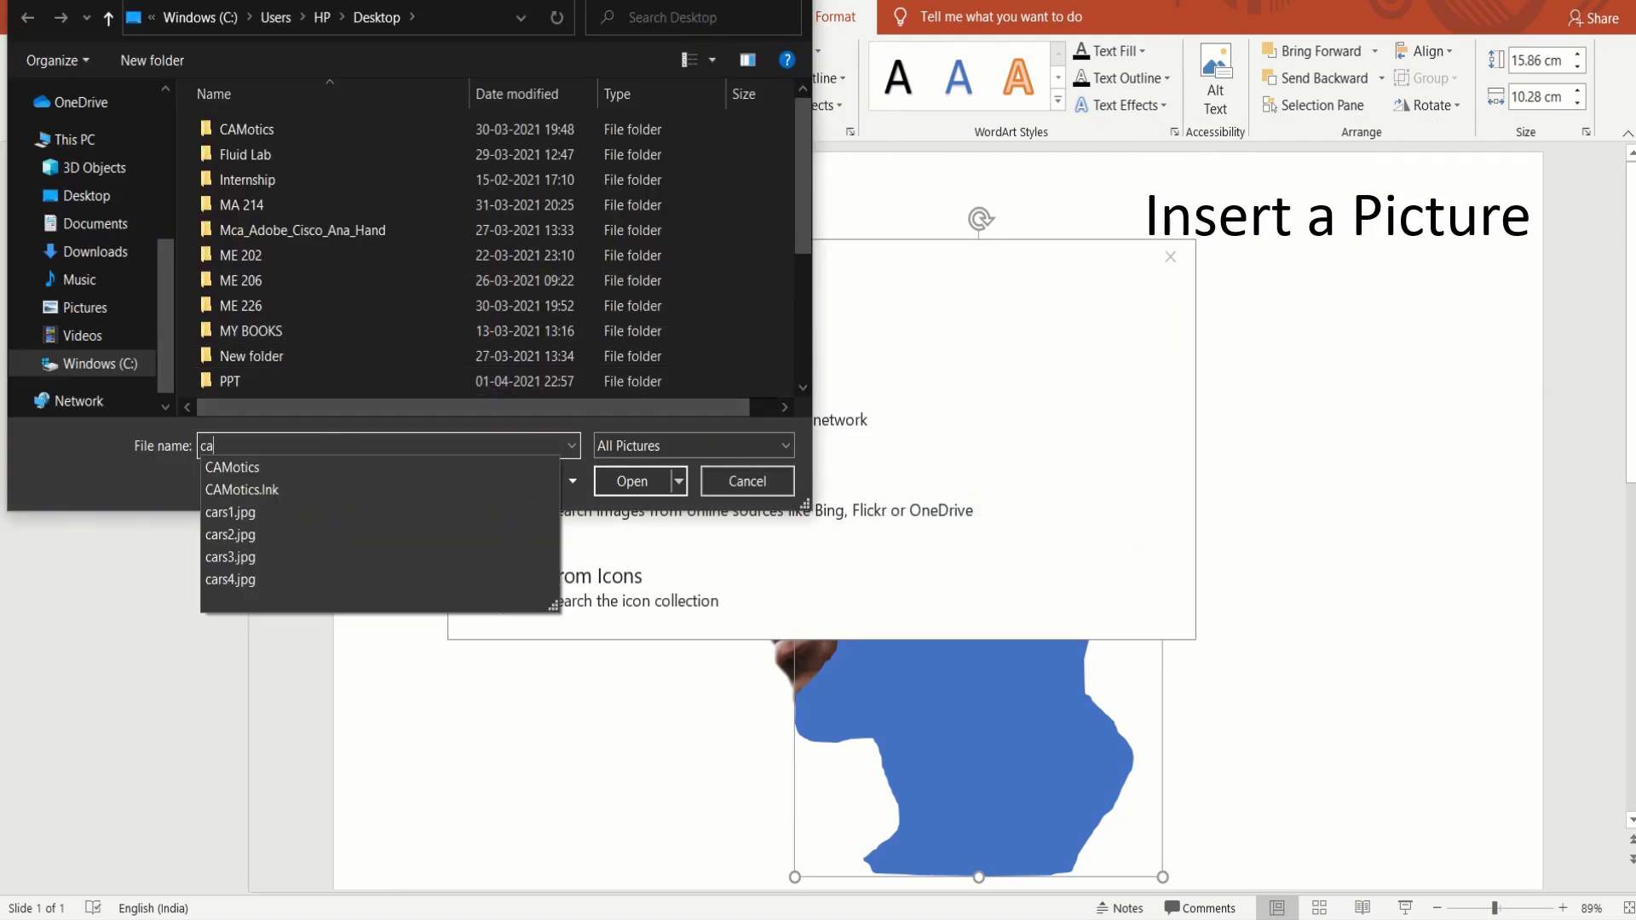
{"action": "left_click", "coordinate": [340, 533]}
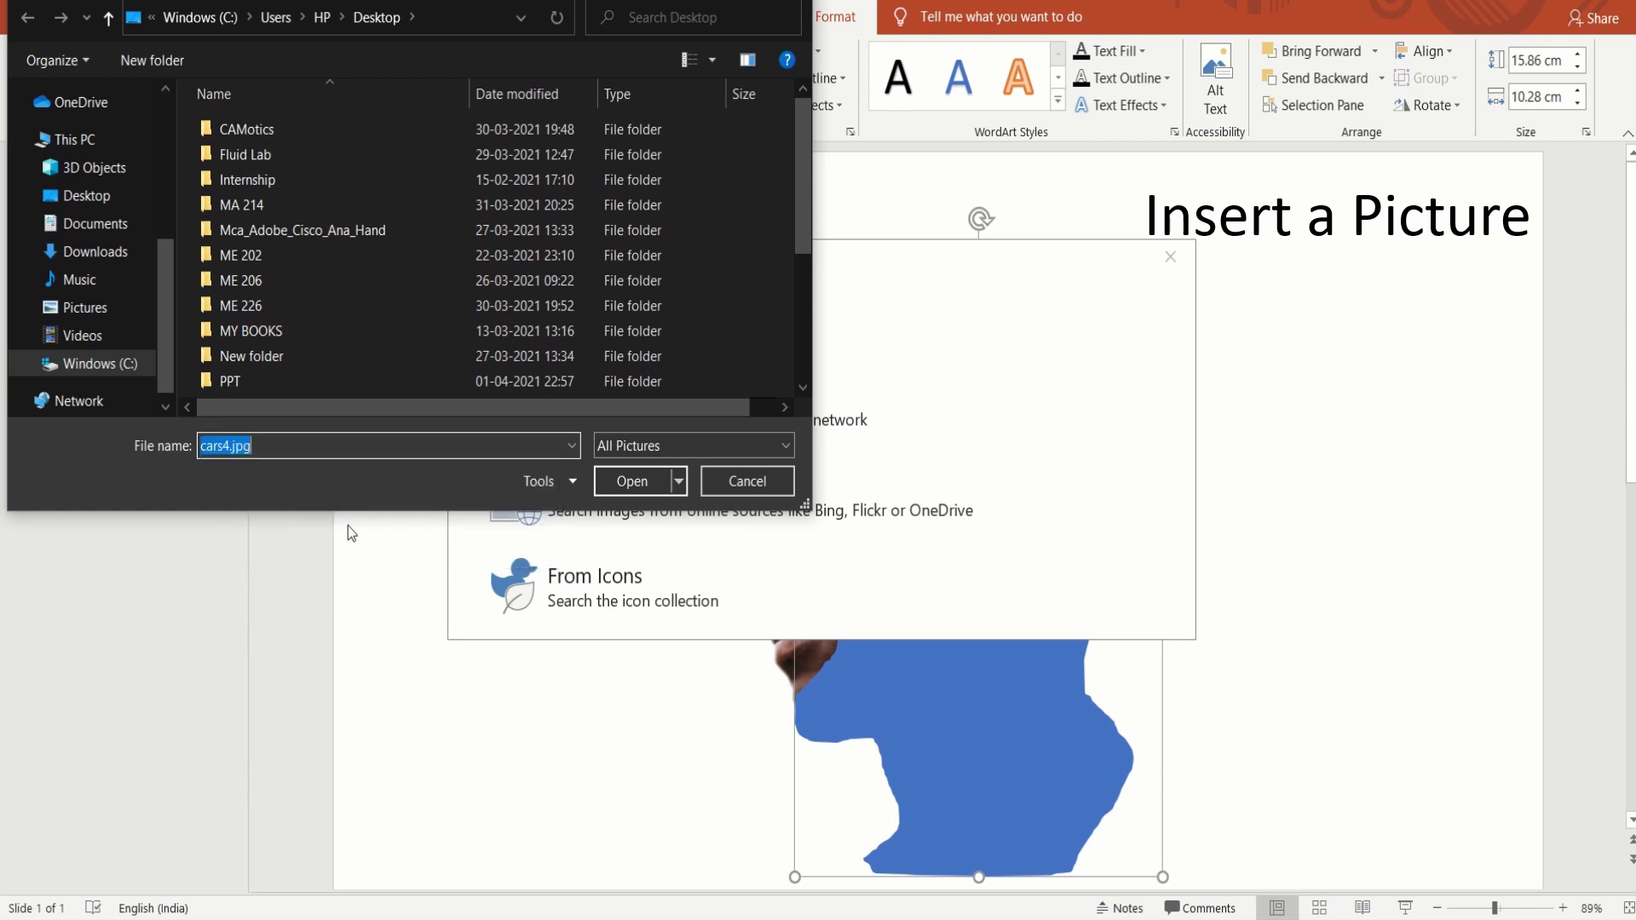
{"action": "left_click", "coordinate": [634, 490]}
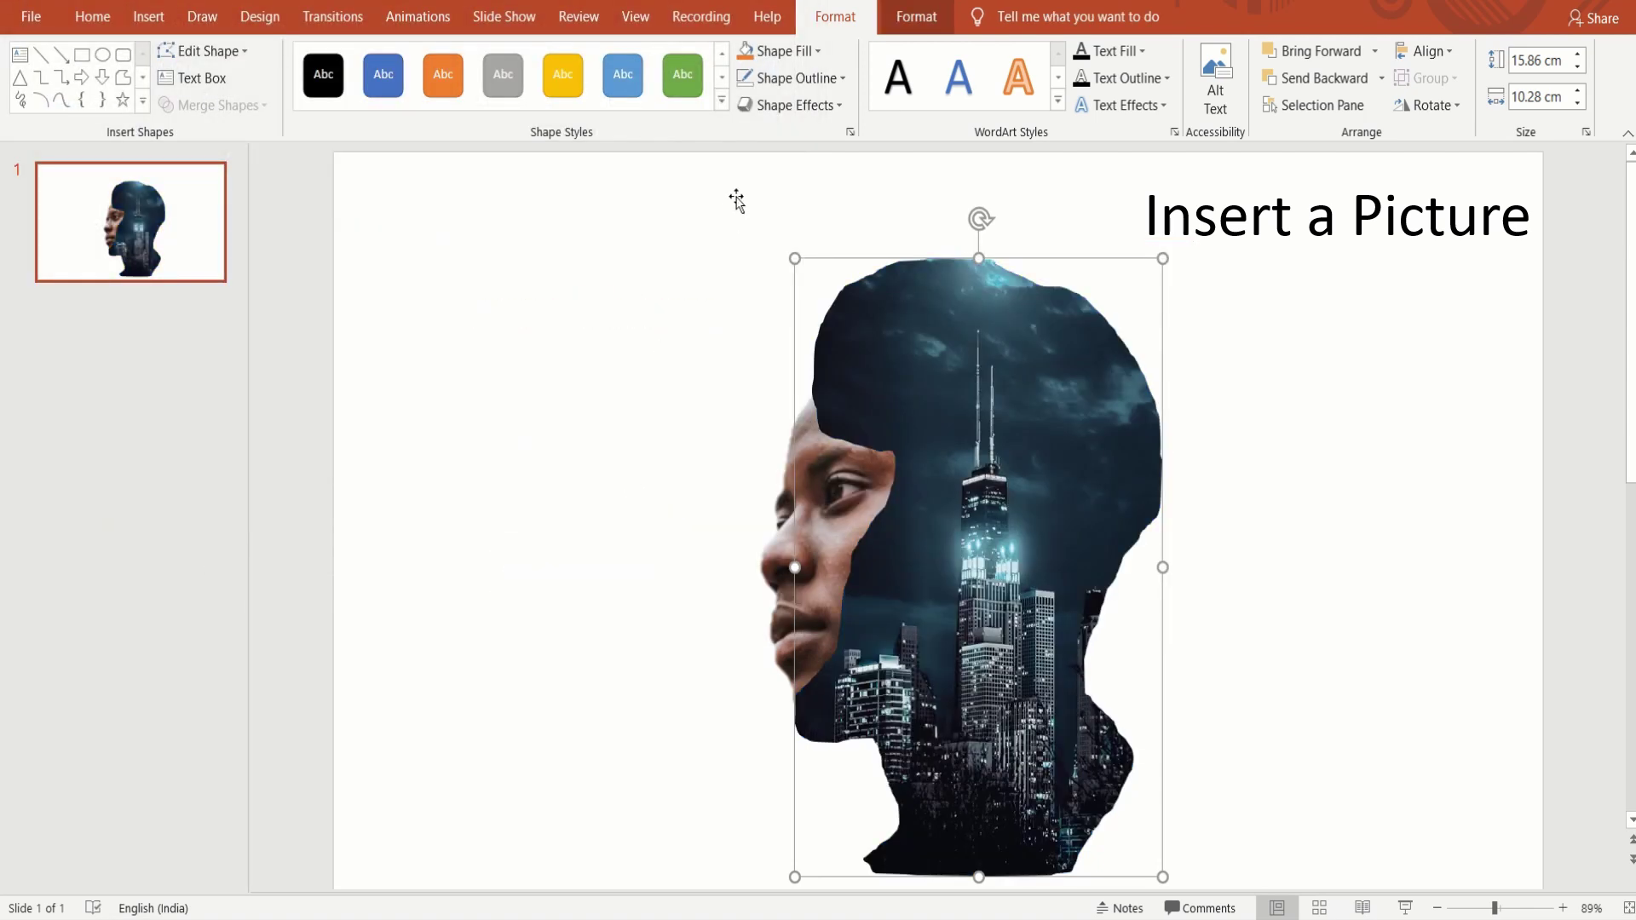
Give the city head shape the strongest soft edge, then select the portrait behind it.
{"action": "left_click", "coordinate": [810, 111]}
{"action": "mouse_move", "coordinate": [815, 356]}
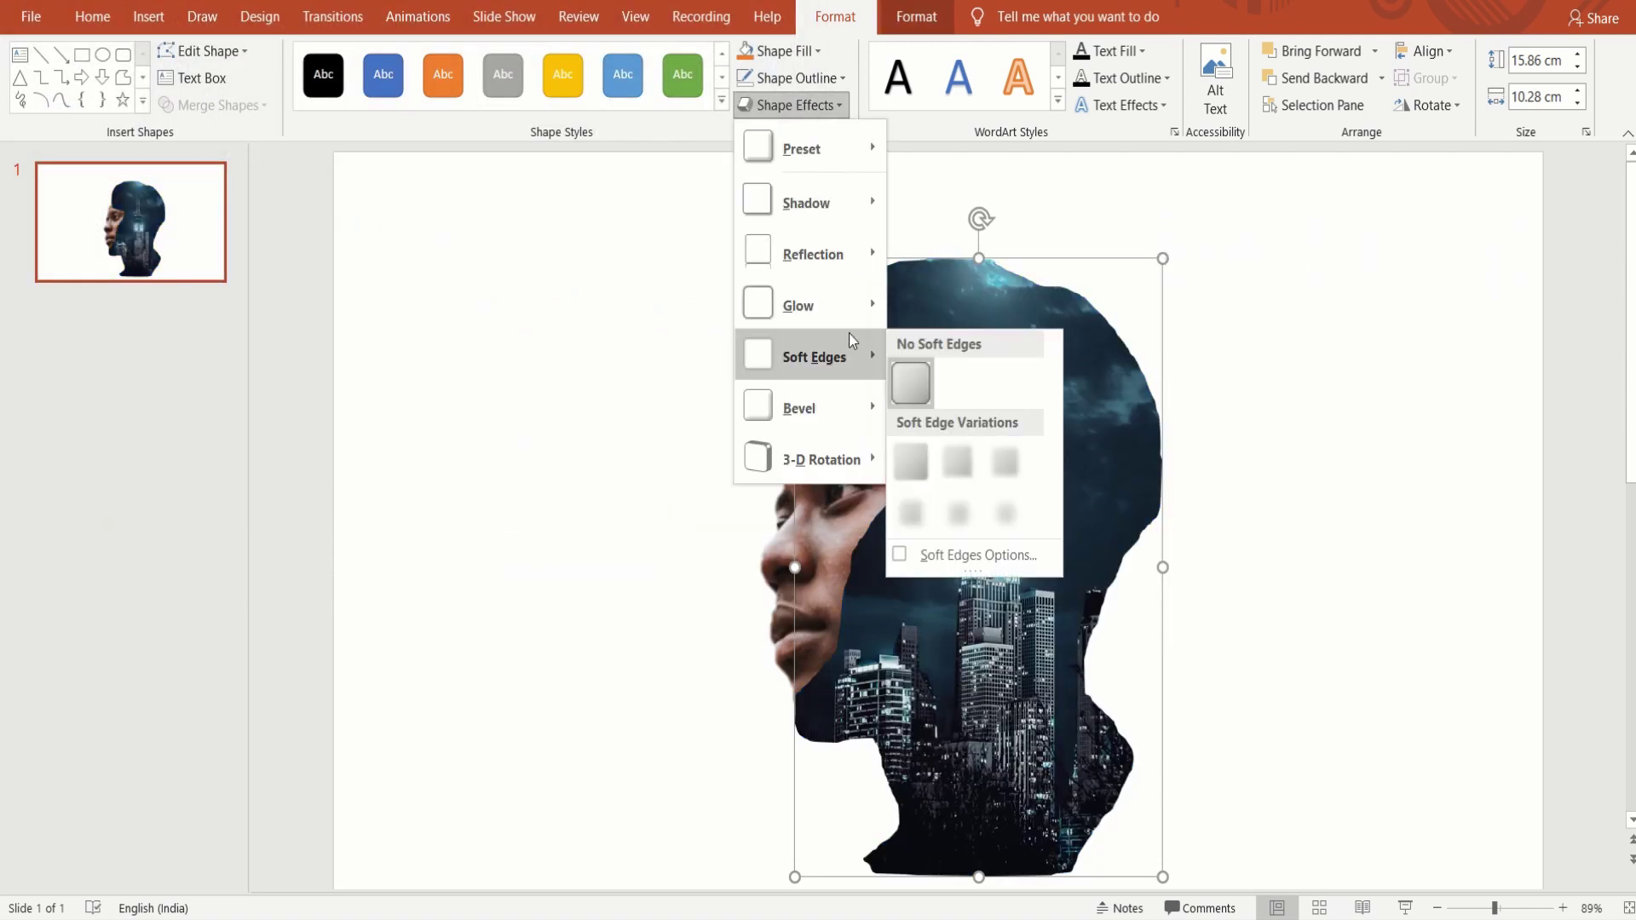
{"action": "left_click", "coordinate": [1005, 497]}
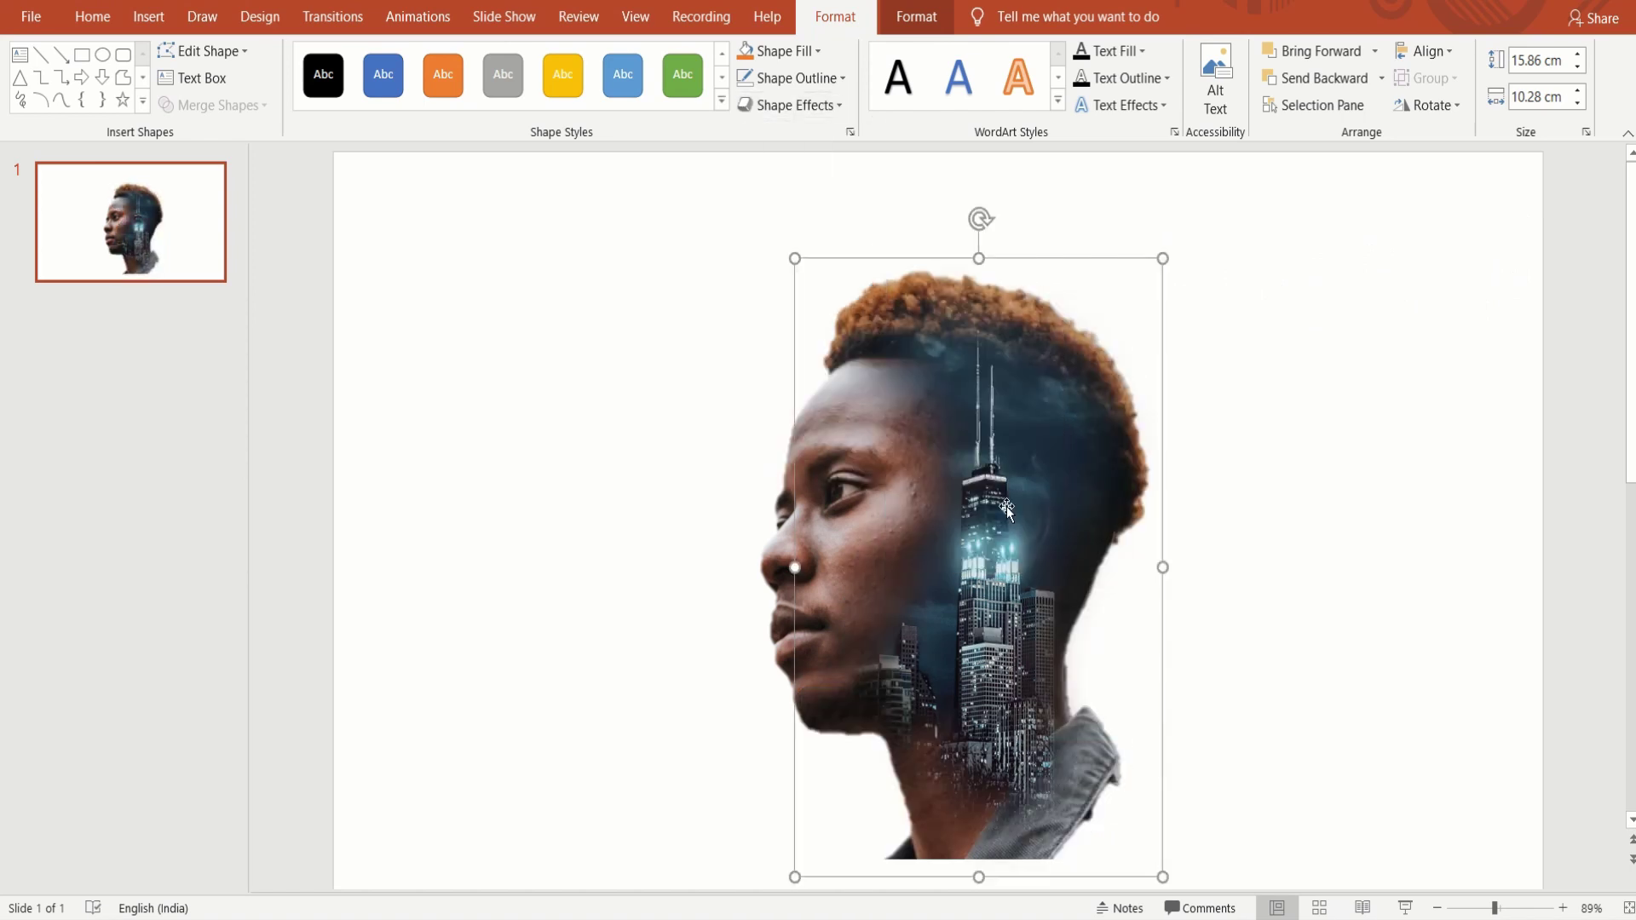
{"action": "left_click", "coordinate": [1229, 339]}
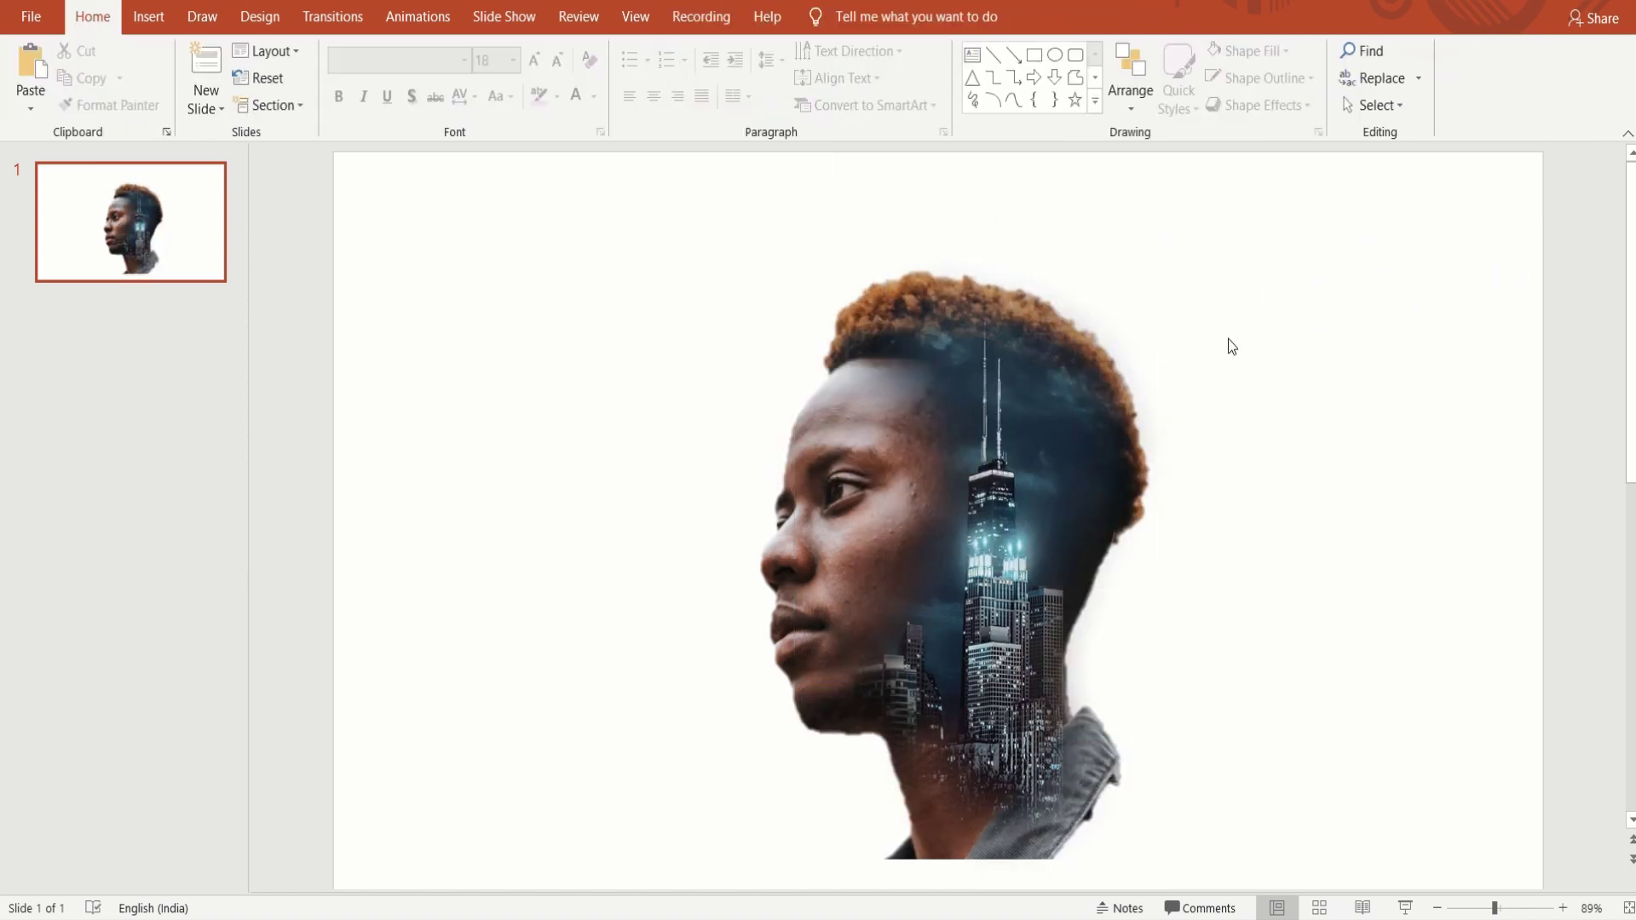
{"action": "left_click", "coordinate": [840, 408]}
{"action": "left_click", "coordinate": [773, 471]}
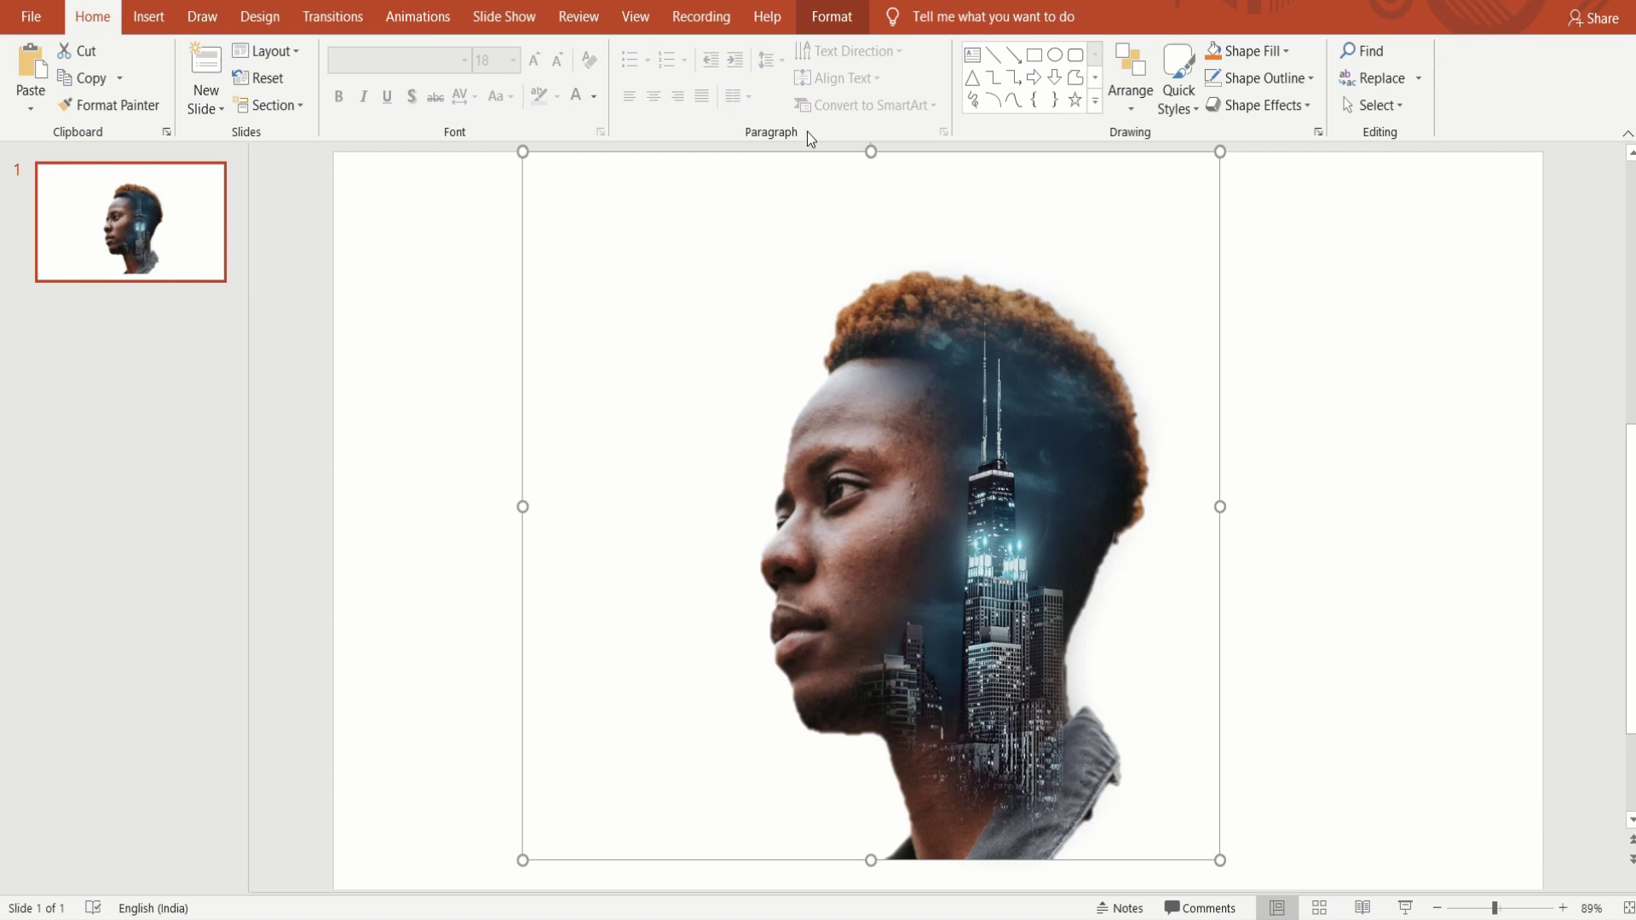
Set the portrait's colour saturation to 0% so it becomes grayscale.
{"action": "left_click", "coordinate": [832, 16]}
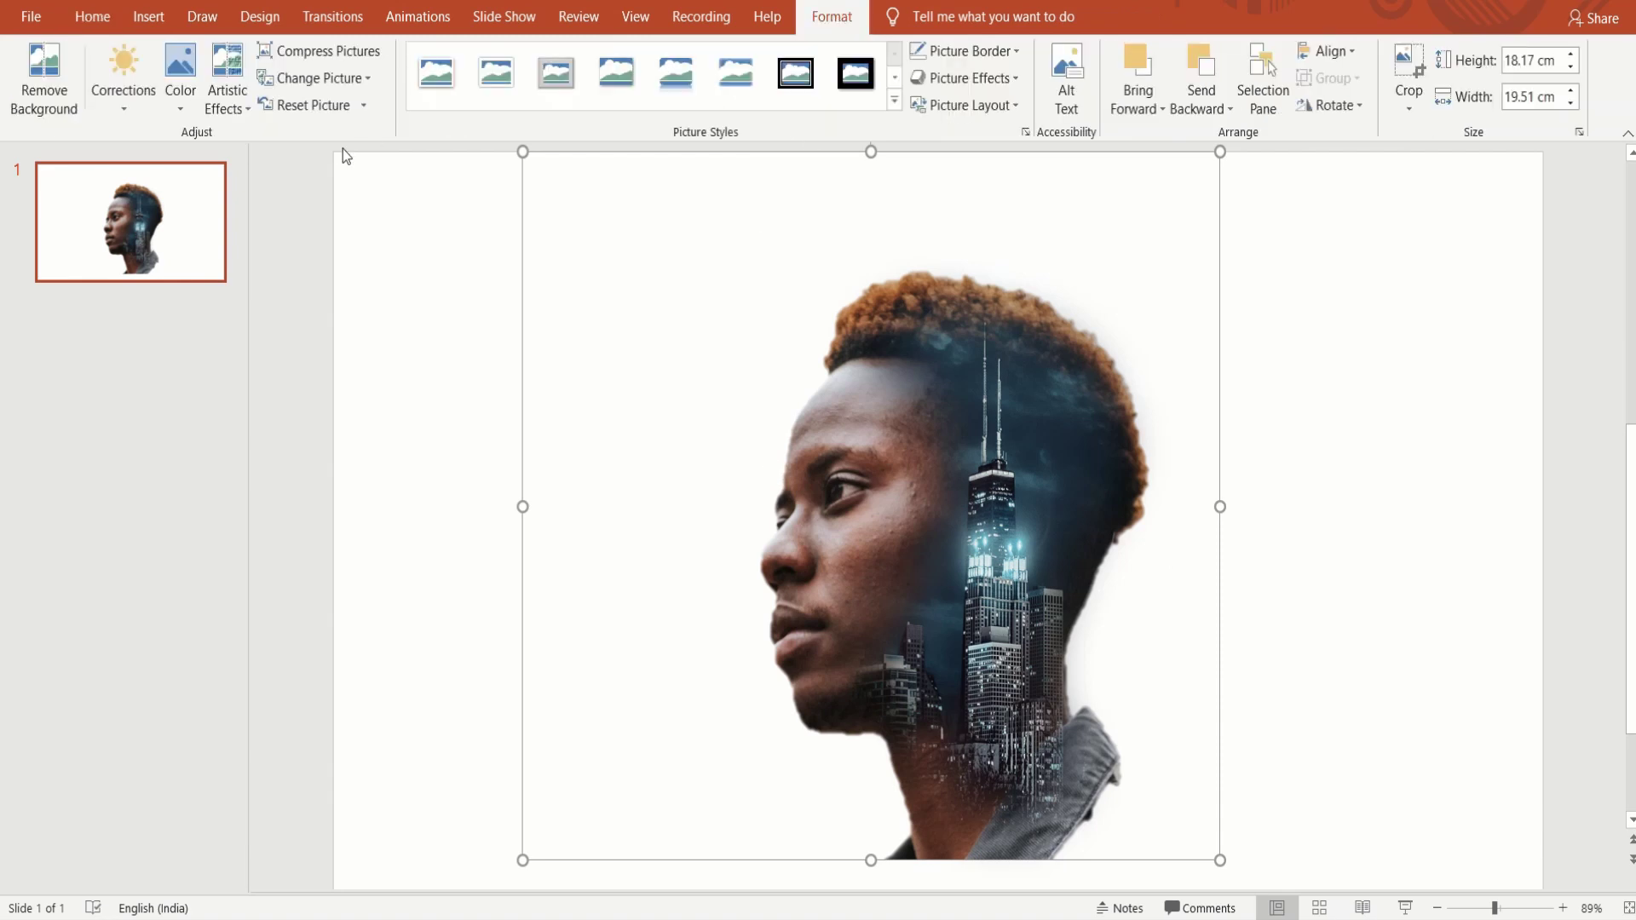
{"action": "left_click", "coordinate": [192, 100]}
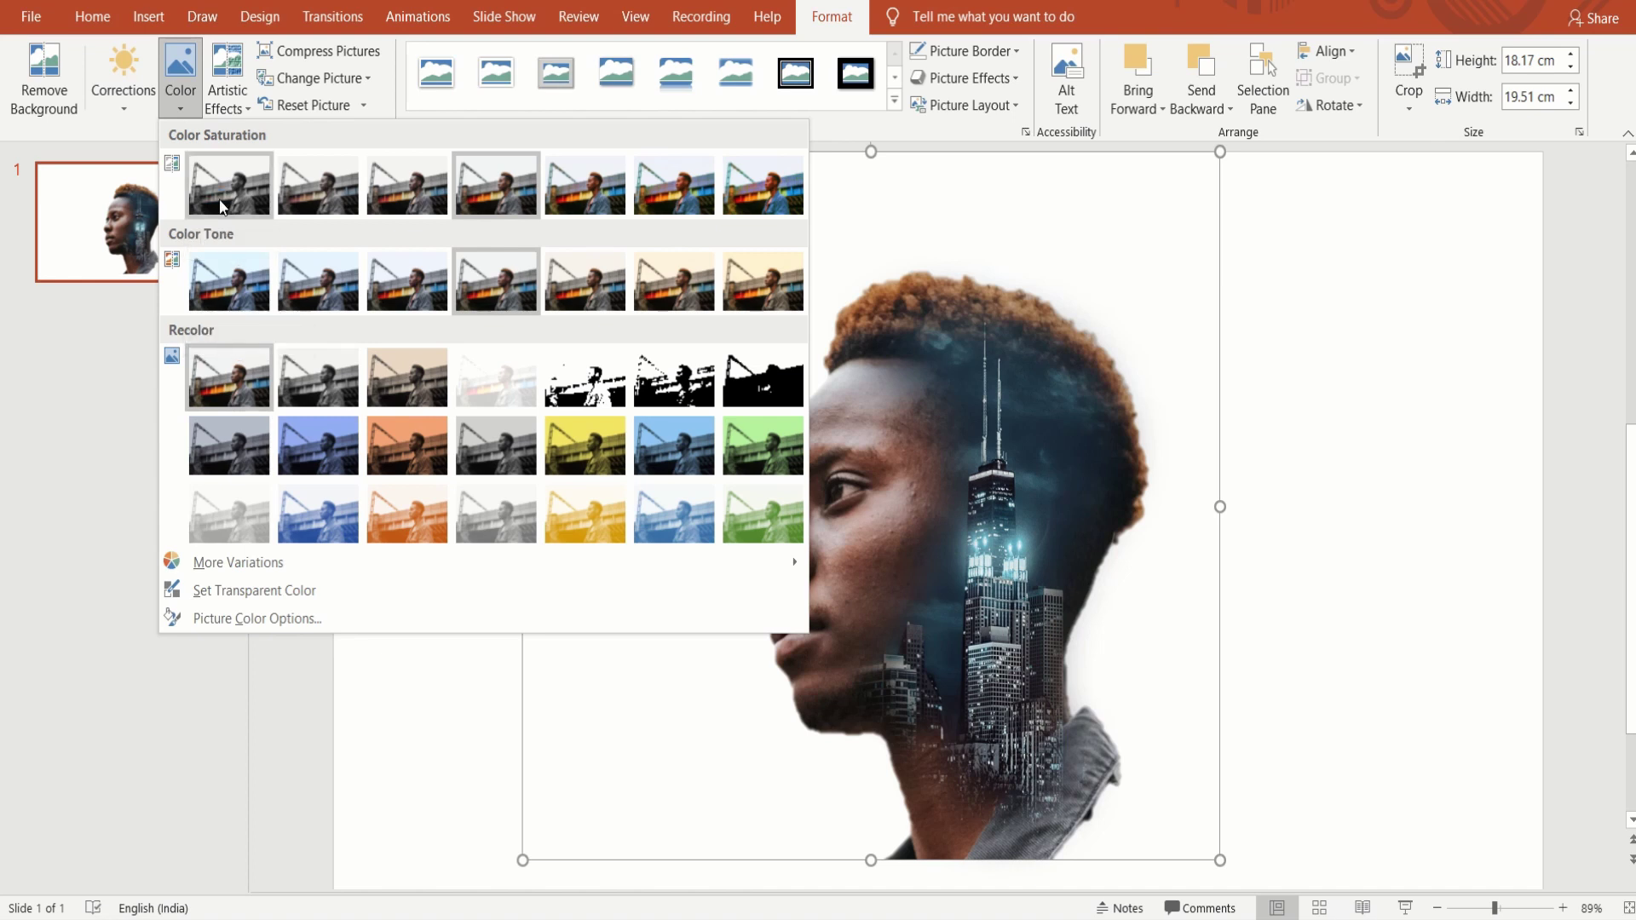
{"action": "left_click", "coordinate": [220, 205]}
{"action": "left_click", "coordinate": [400, 246]}
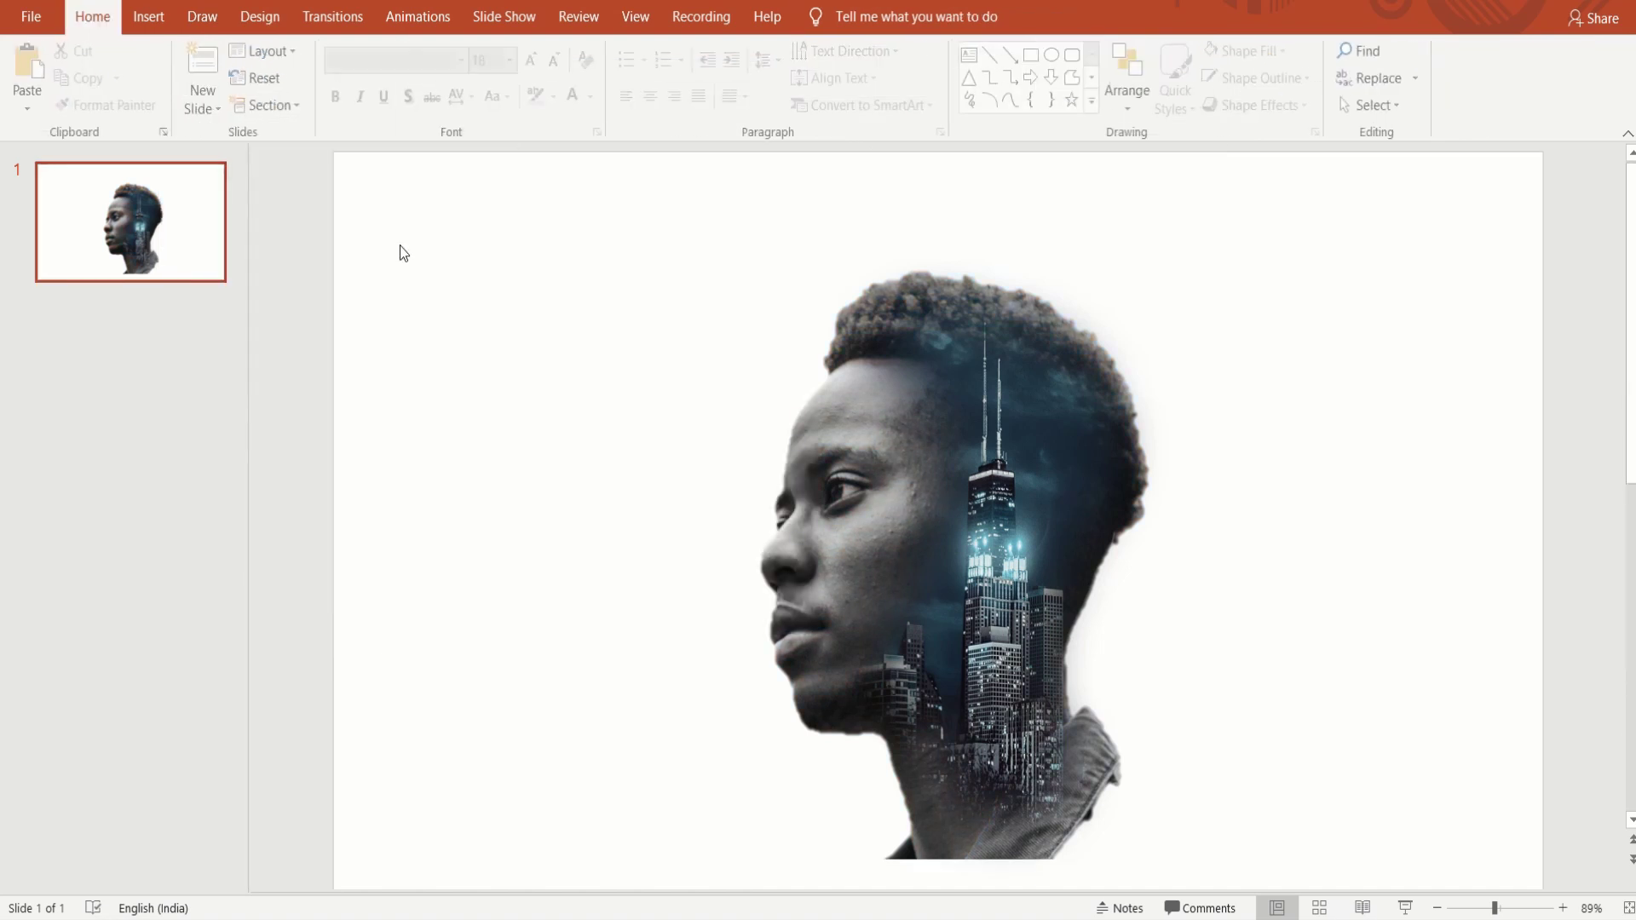
{"action": "left_click", "coordinate": [1035, 57]}
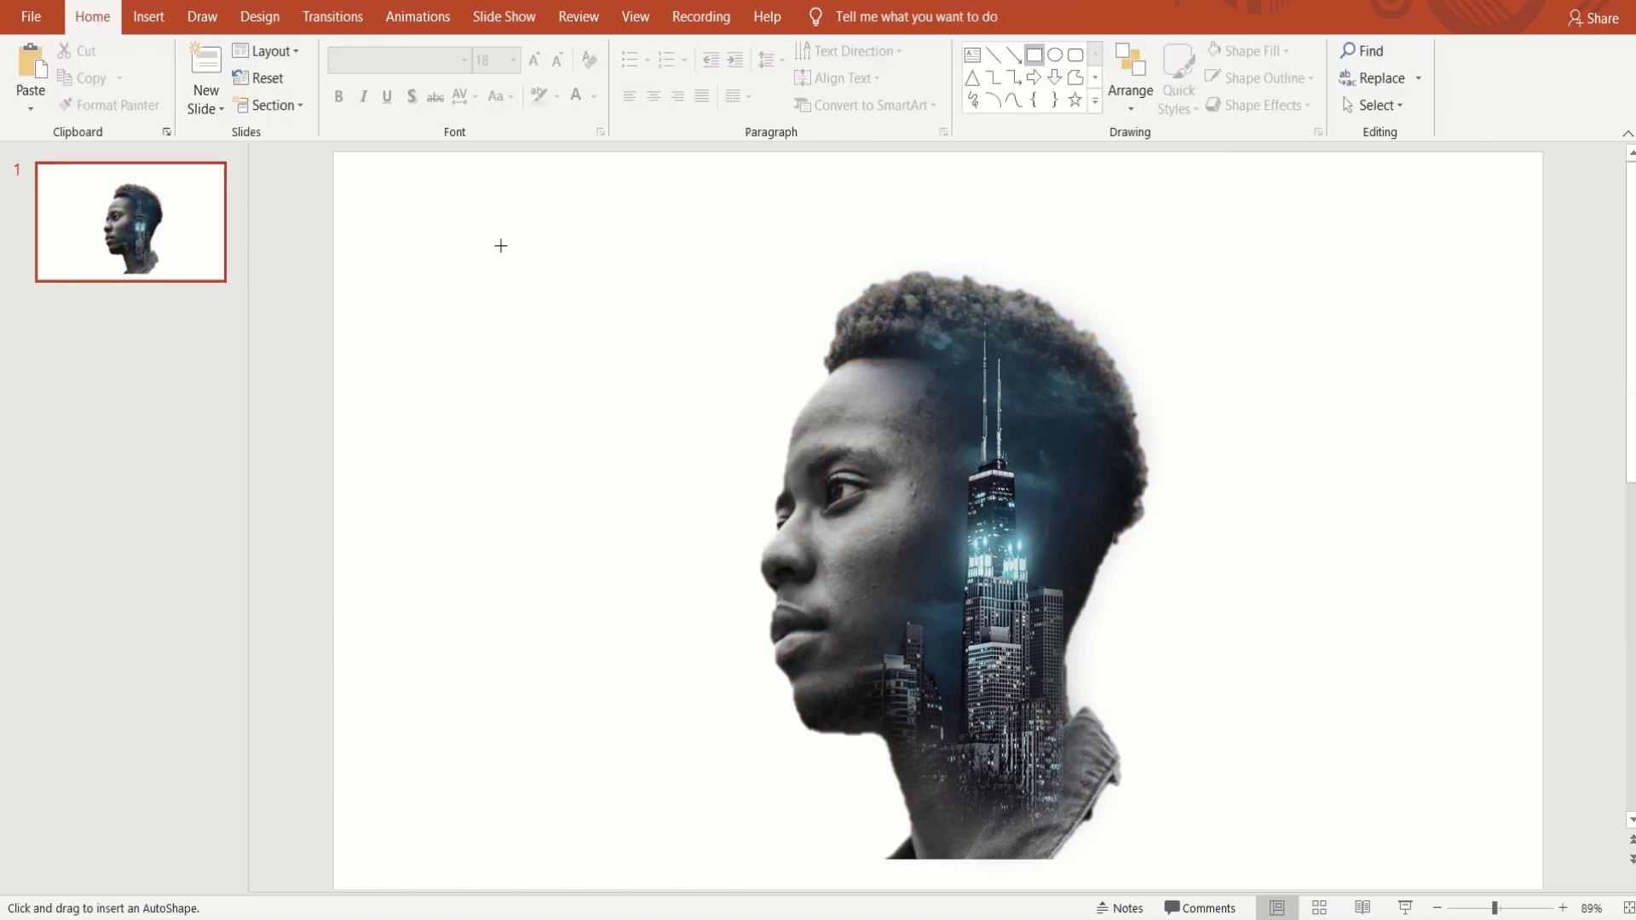
Add a slide-sized rectangle sent to back and filled Blue, Accent 1, Lighter 80%.
{"action": "left_click_drag", "start_coordinate": [334, 154], "coordinate": [1543, 880]}
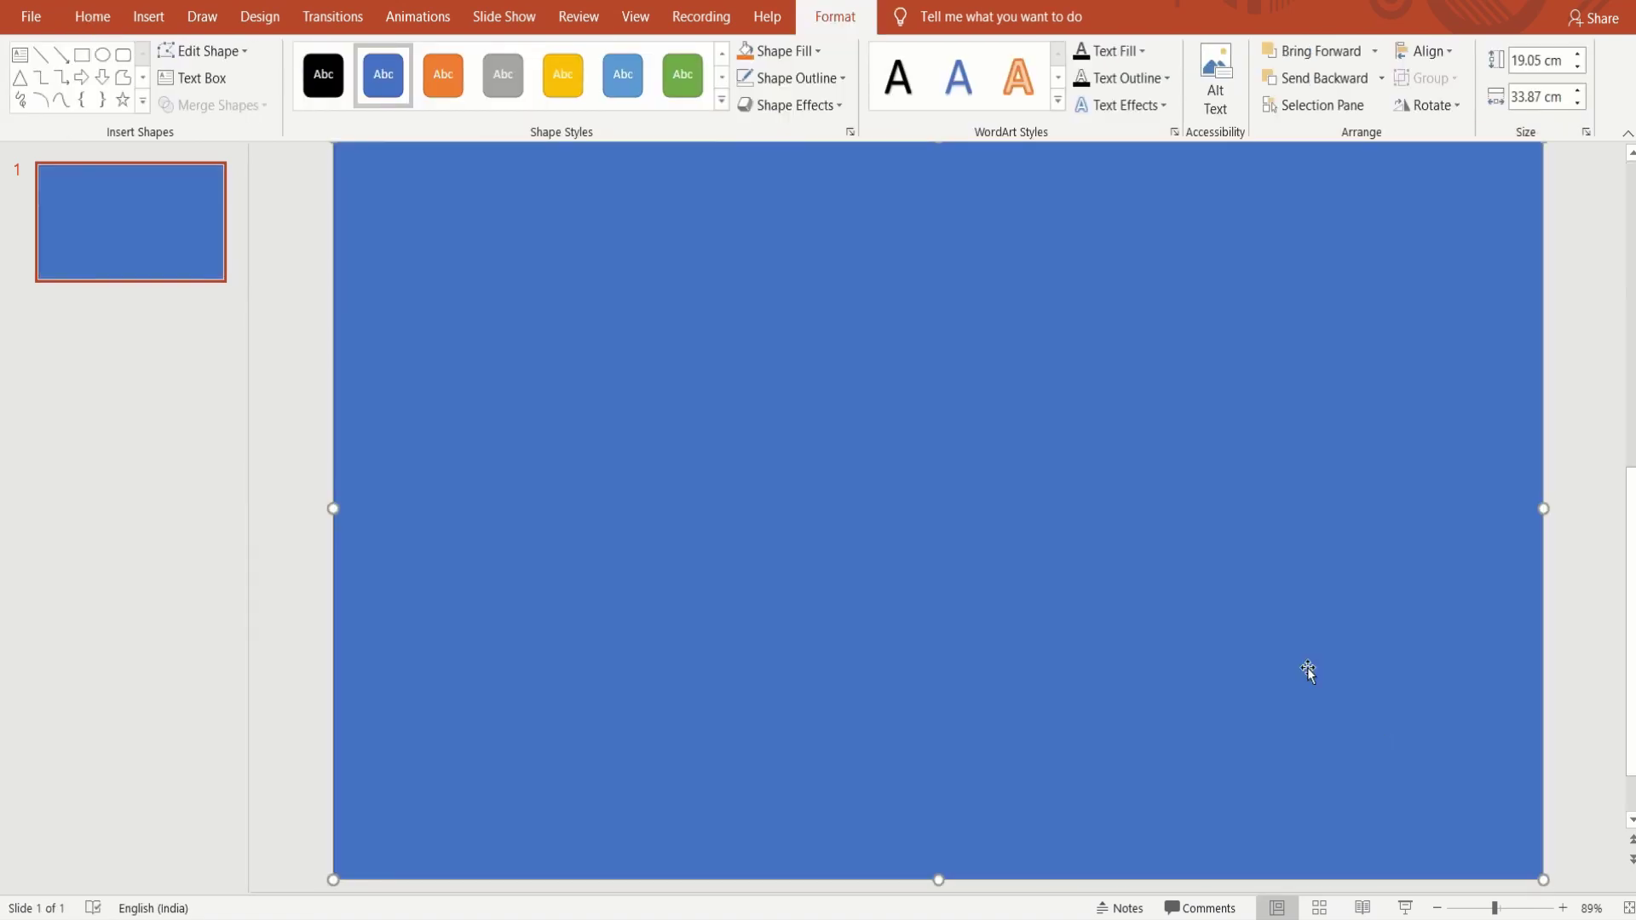
{"action": "right_click", "coordinate": [1305, 673]}
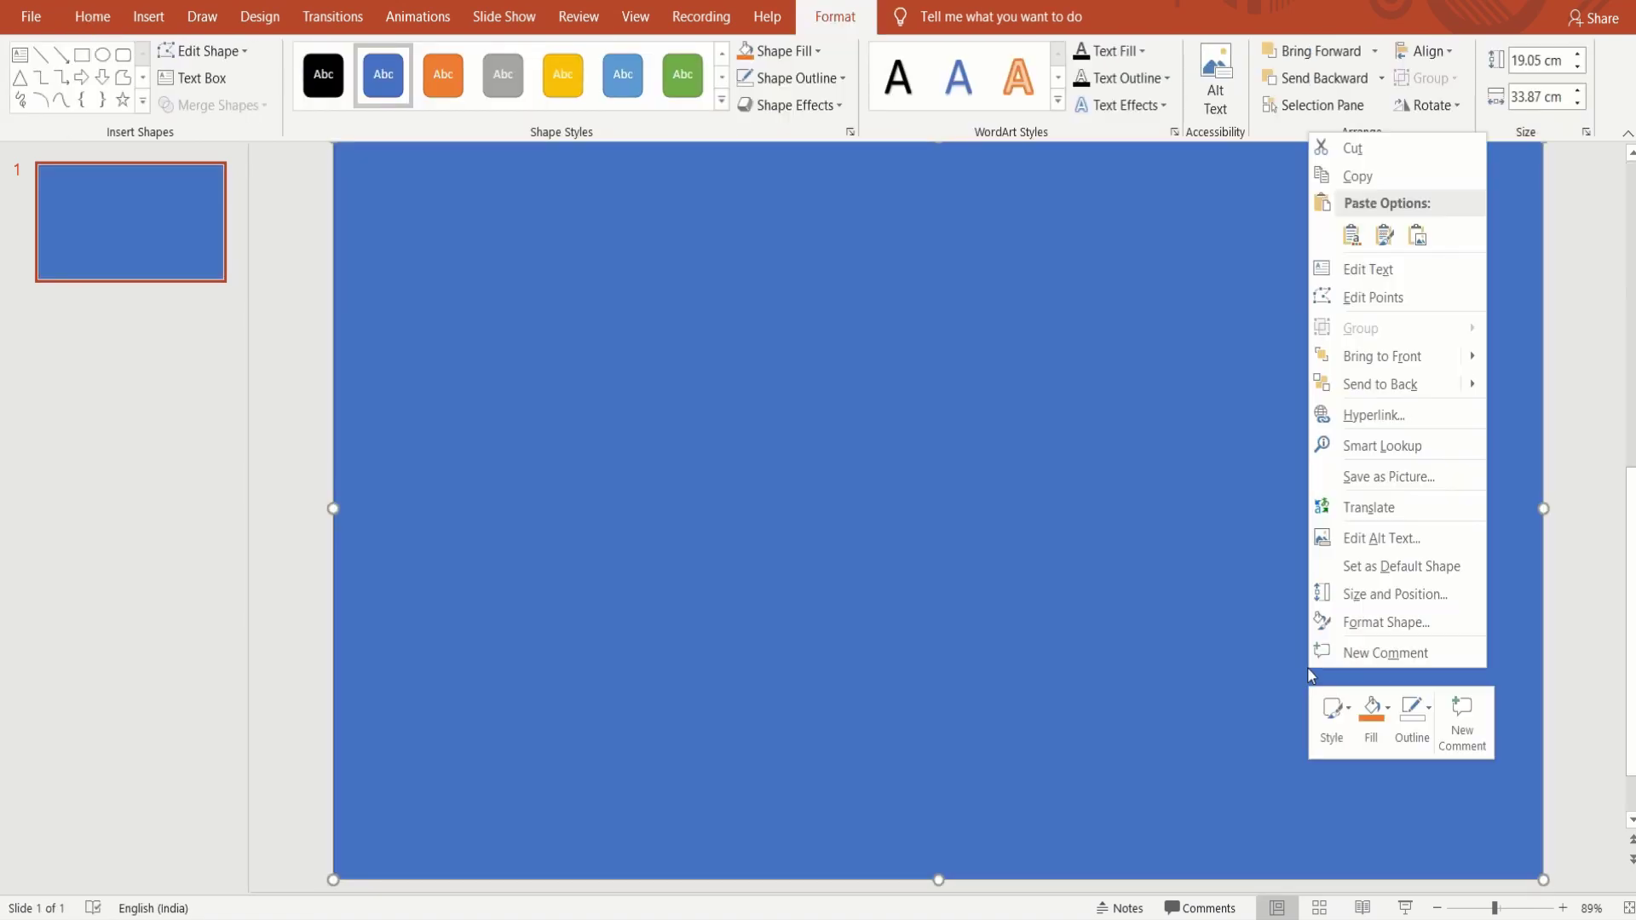
{"action": "left_click", "coordinate": [1378, 384]}
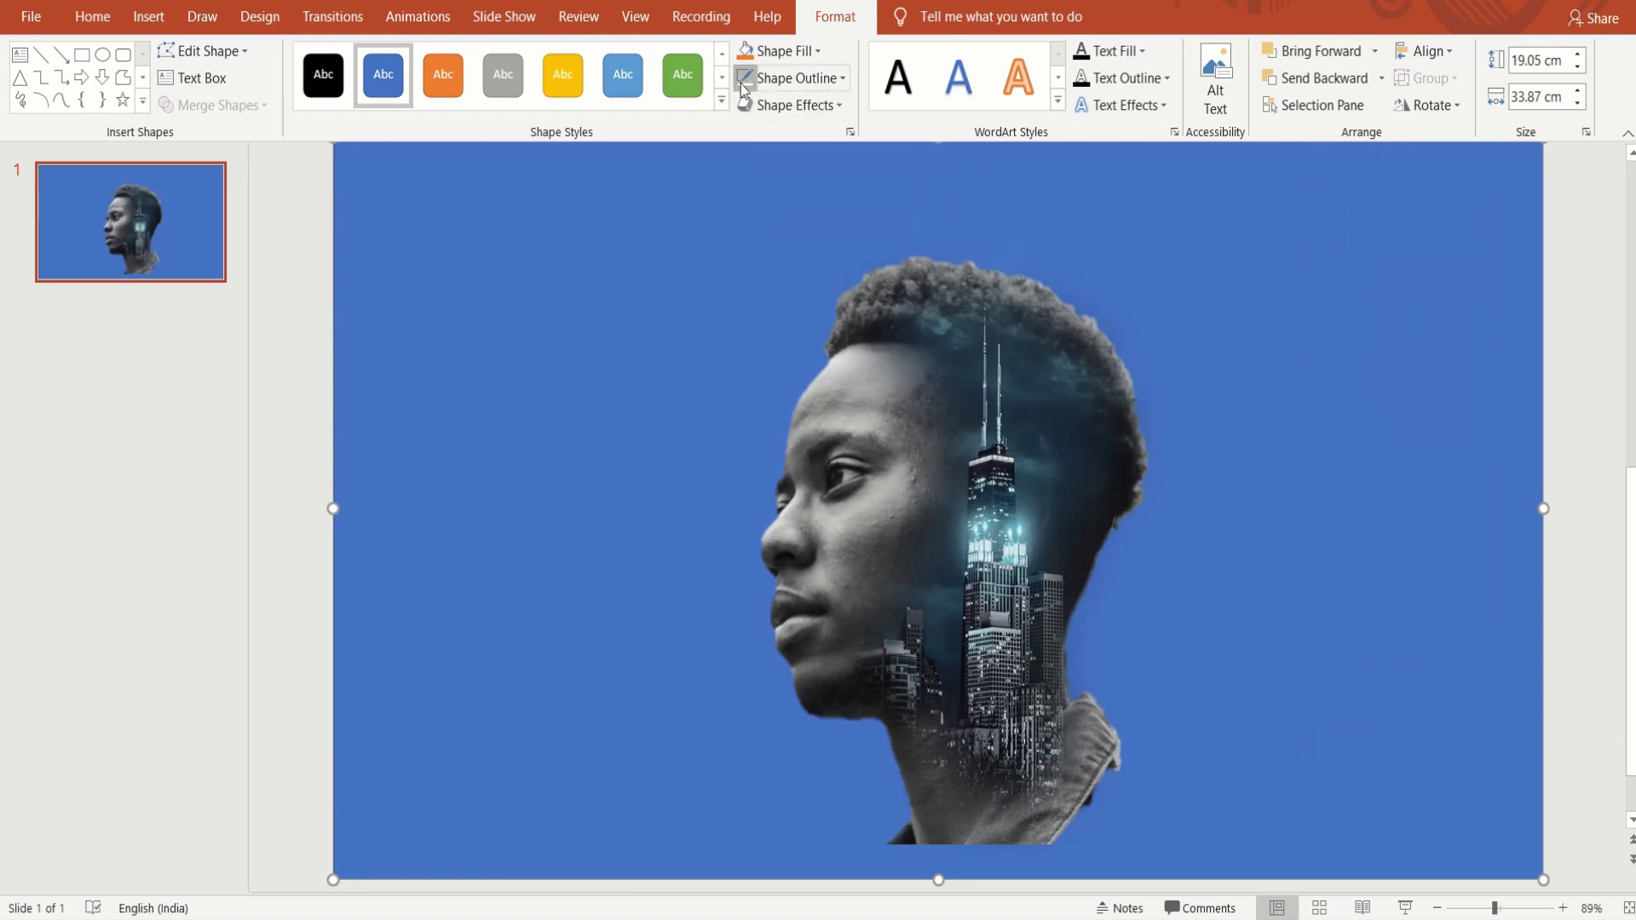
{"action": "left_click", "coordinate": [779, 51]}
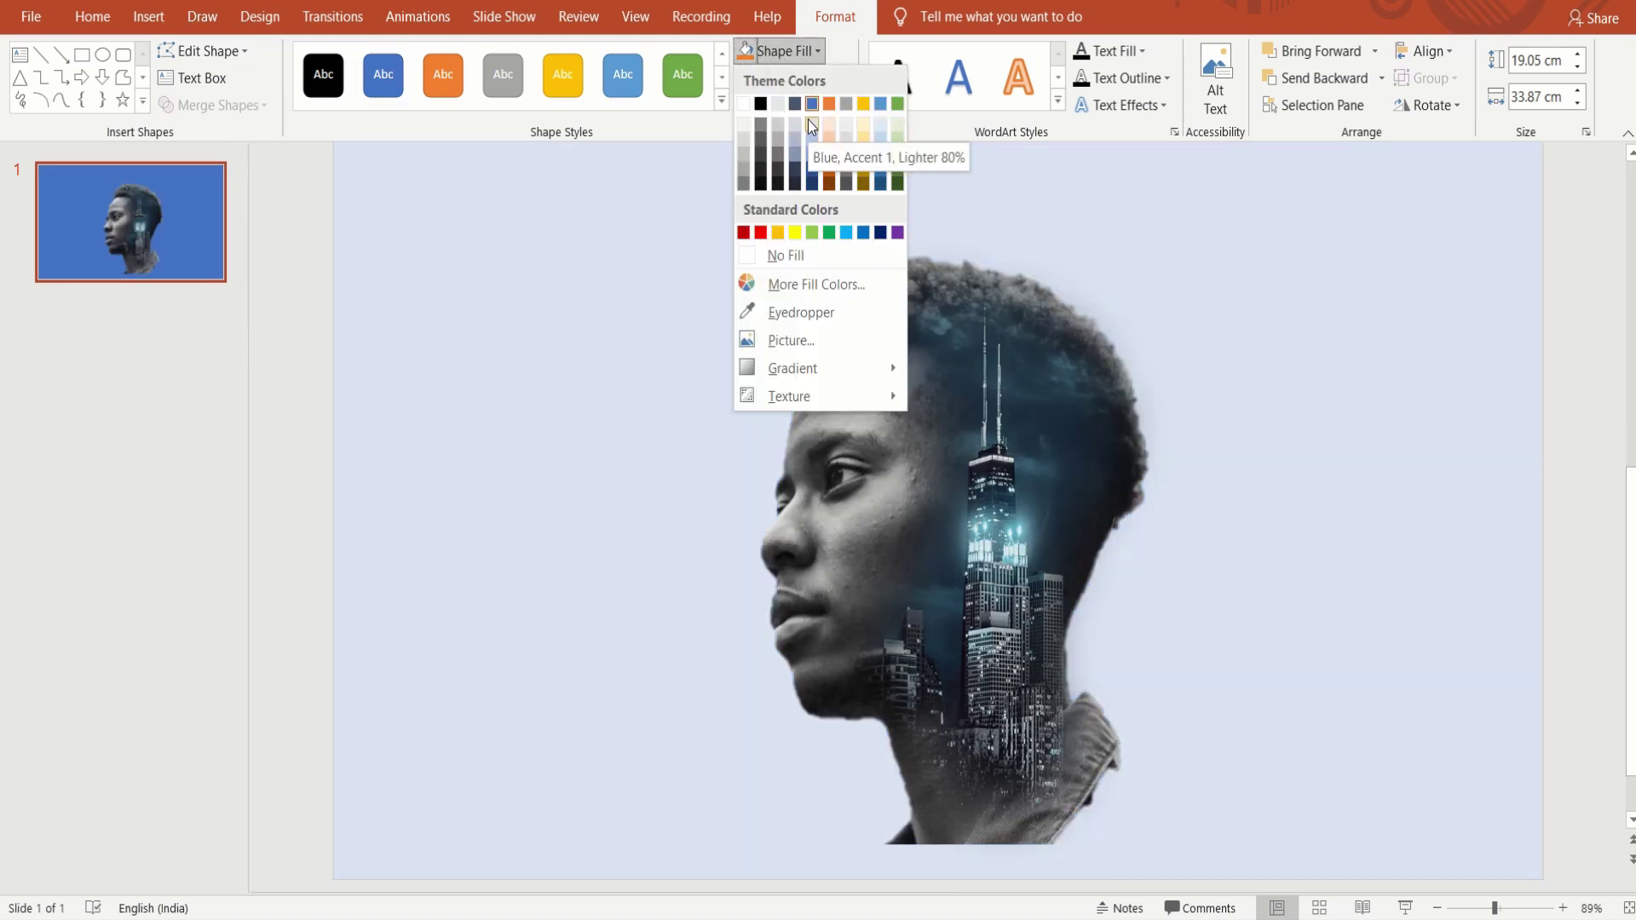
{"action": "left_click", "coordinate": [808, 121]}
Select the portrait and the city head shape together.
{"action": "left_click", "coordinate": [729, 271]}
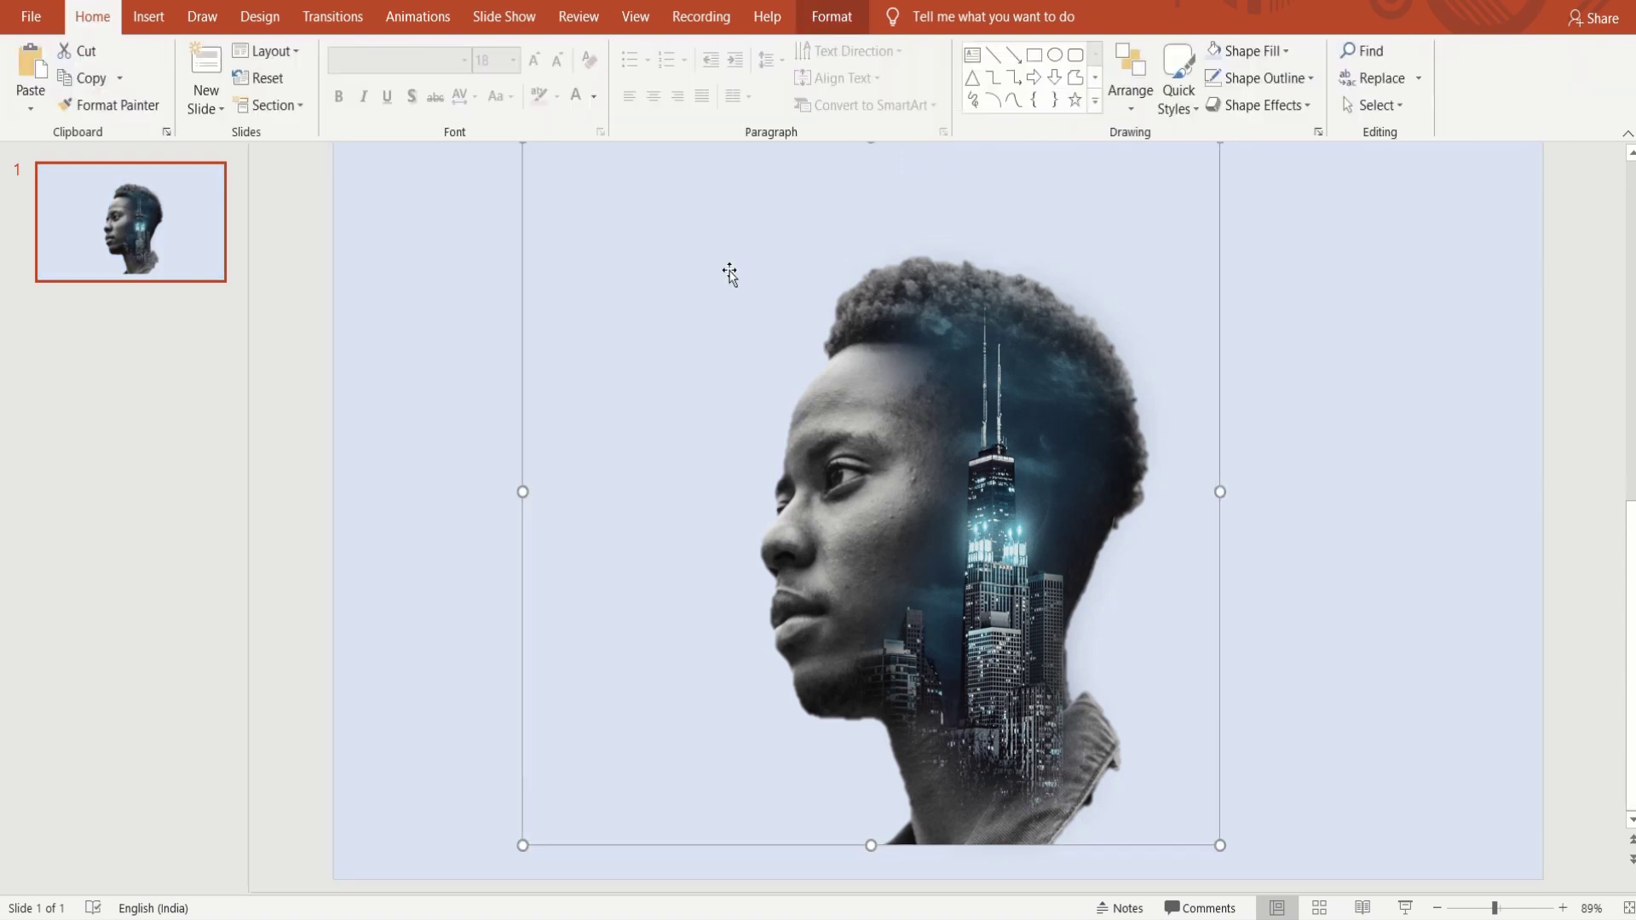
{"action": "left_click", "coordinate": [994, 459], "text": "shift"}
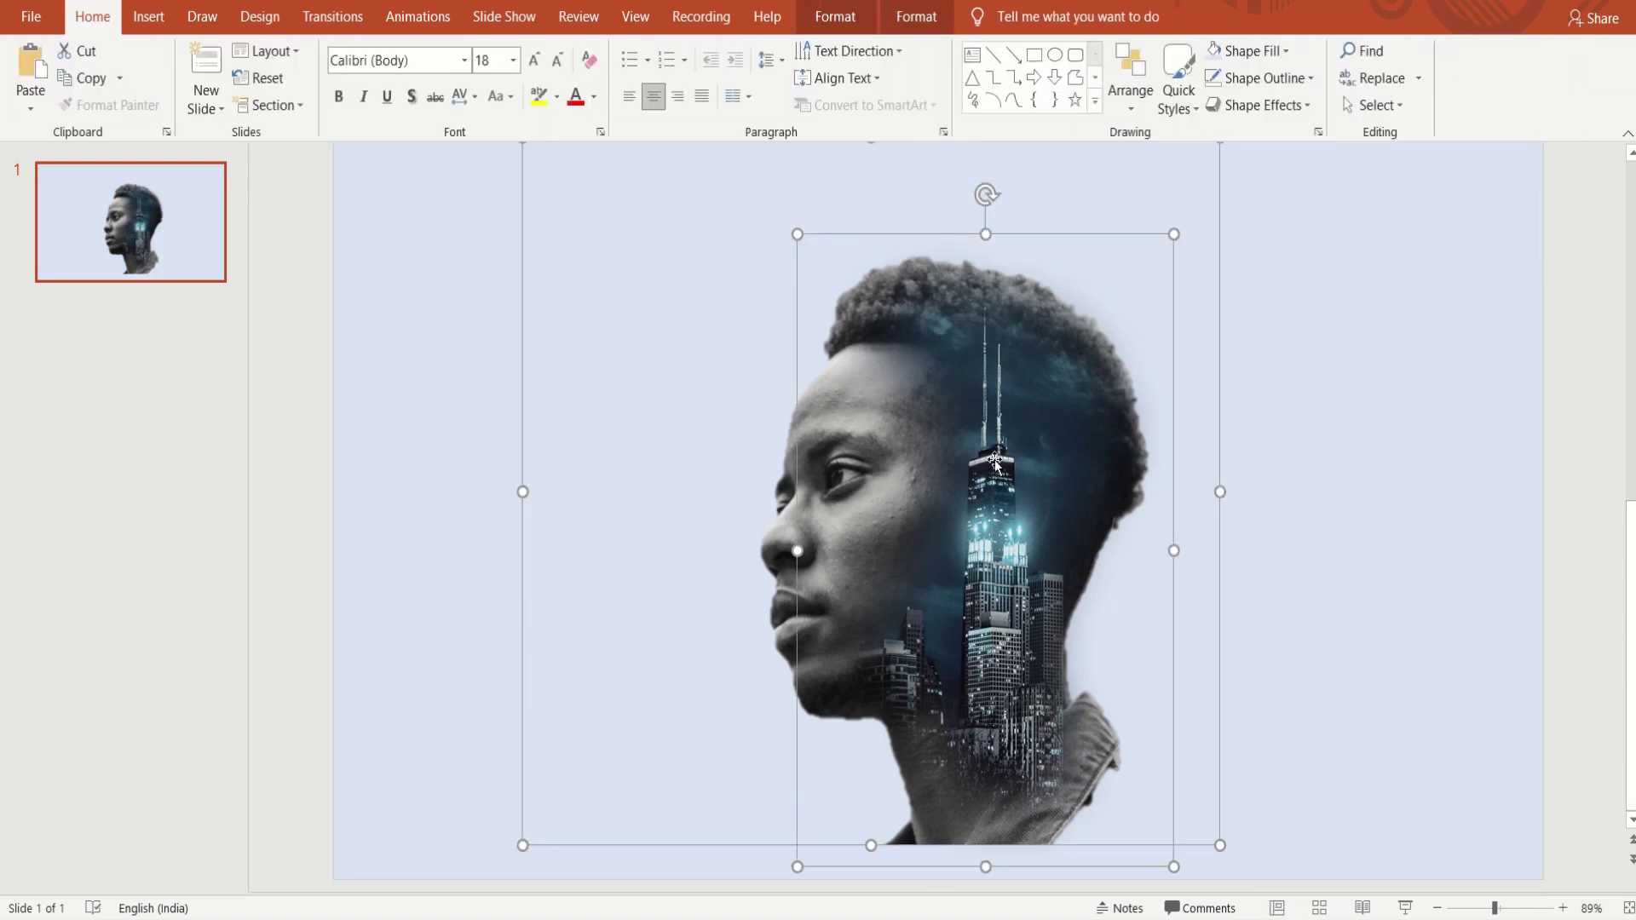
{"action": "right_click", "coordinate": [995, 458]}
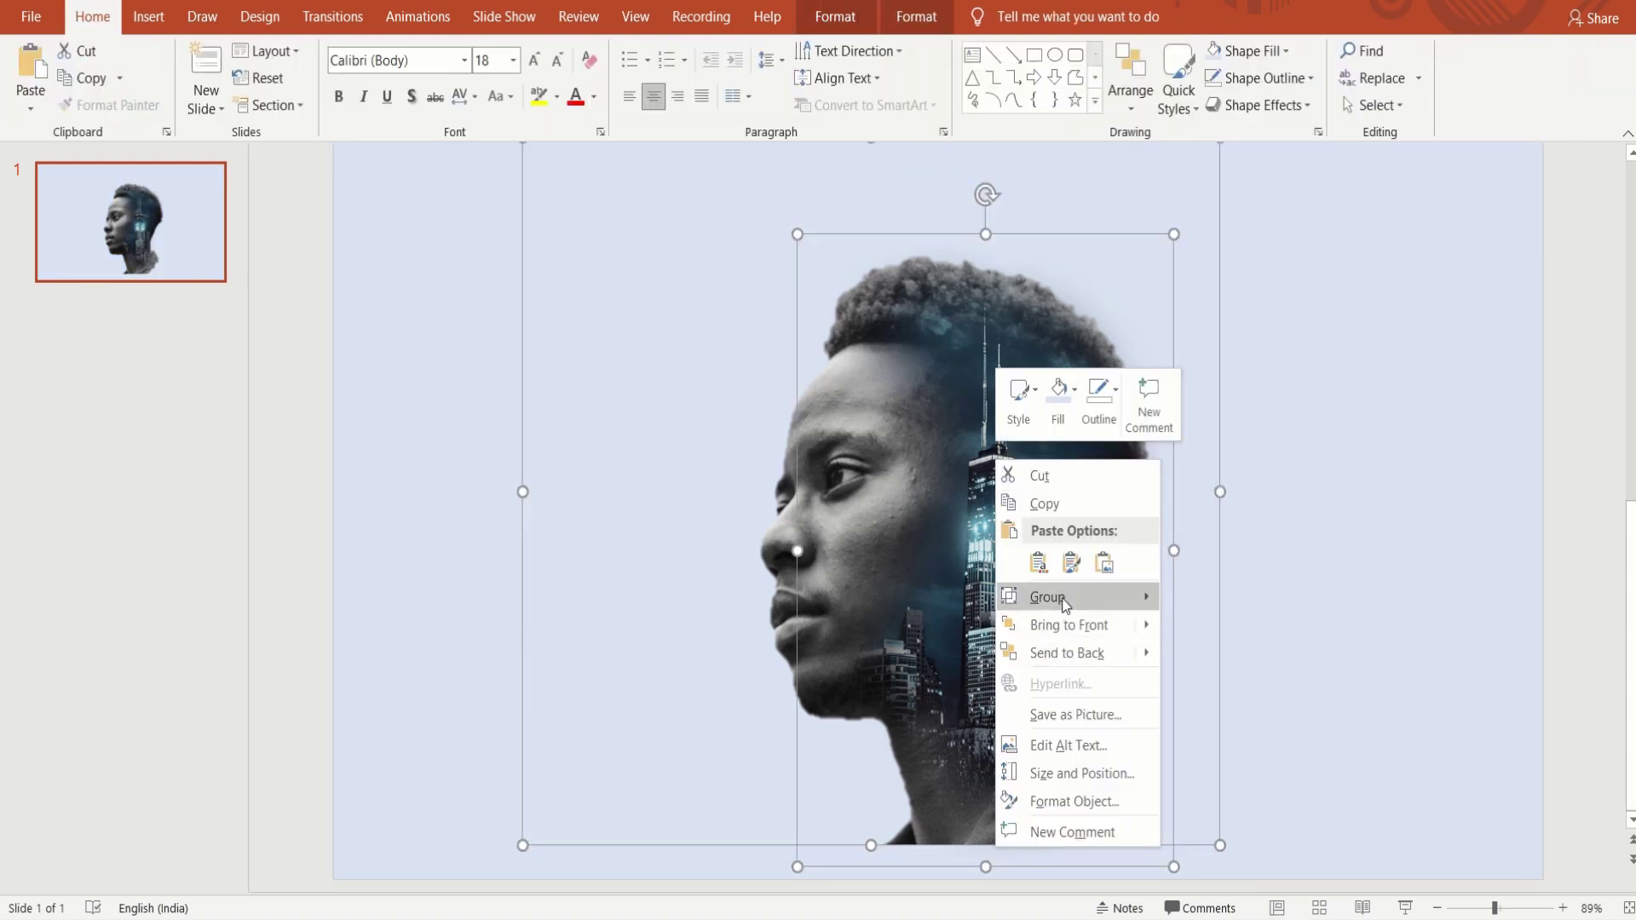
Group the portrait with the city overlay and duplicate the slide.
{"action": "mouse_move", "coordinate": [1048, 597]}
{"action": "left_click", "coordinate": [1174, 598]}
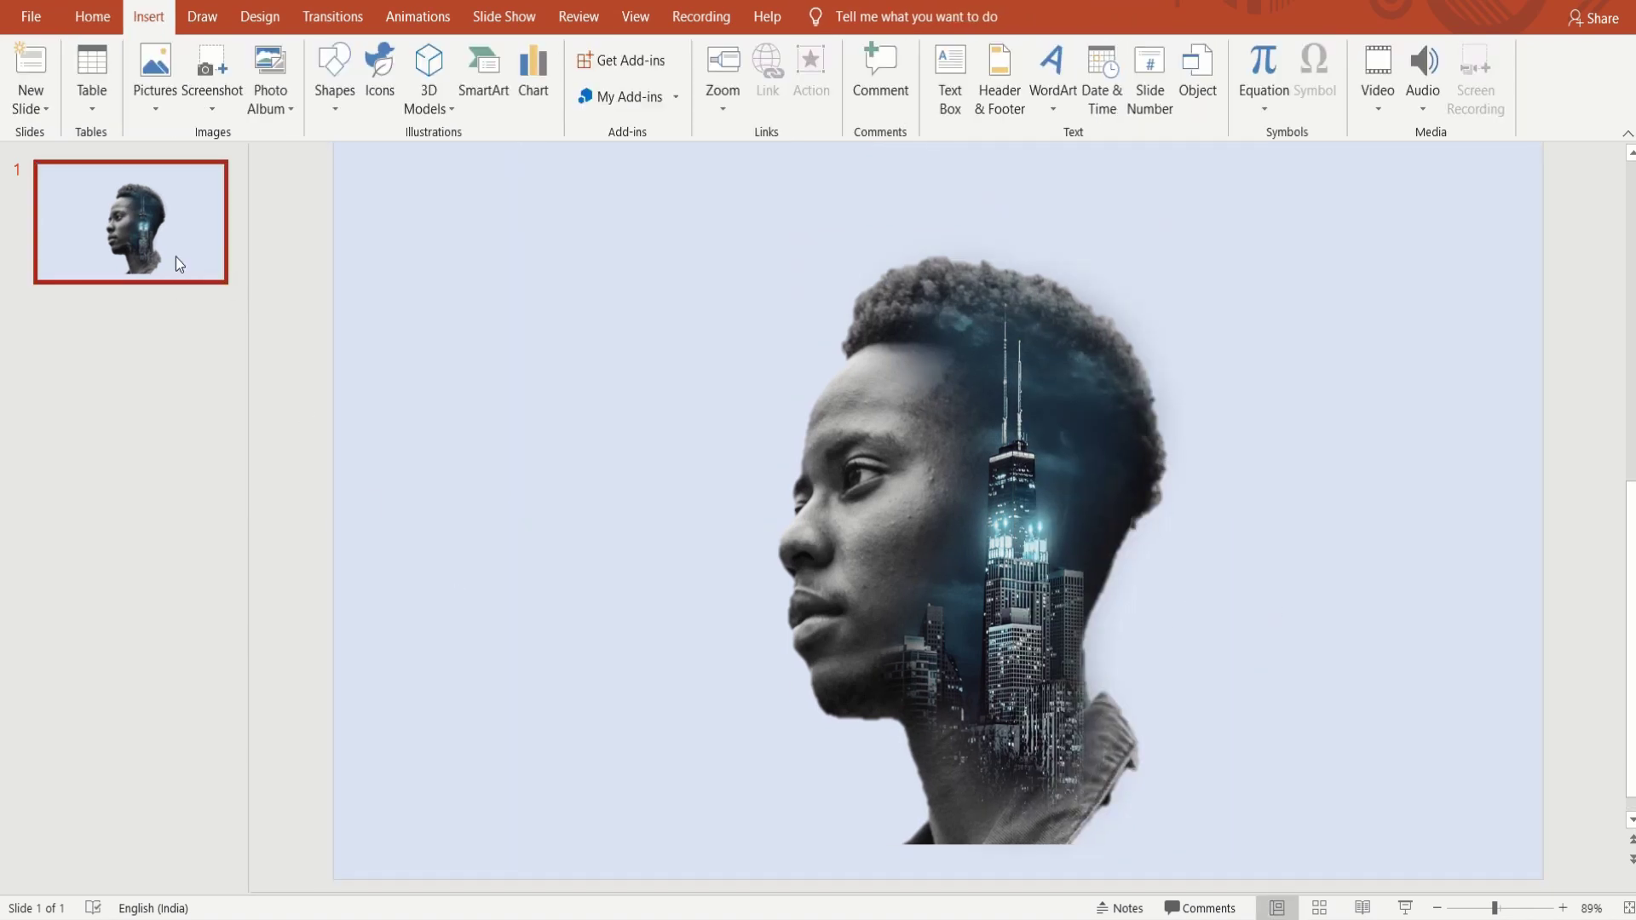
{"action": "right_click", "coordinate": [176, 258]}
{"action": "left_click", "coordinate": [254, 421]}
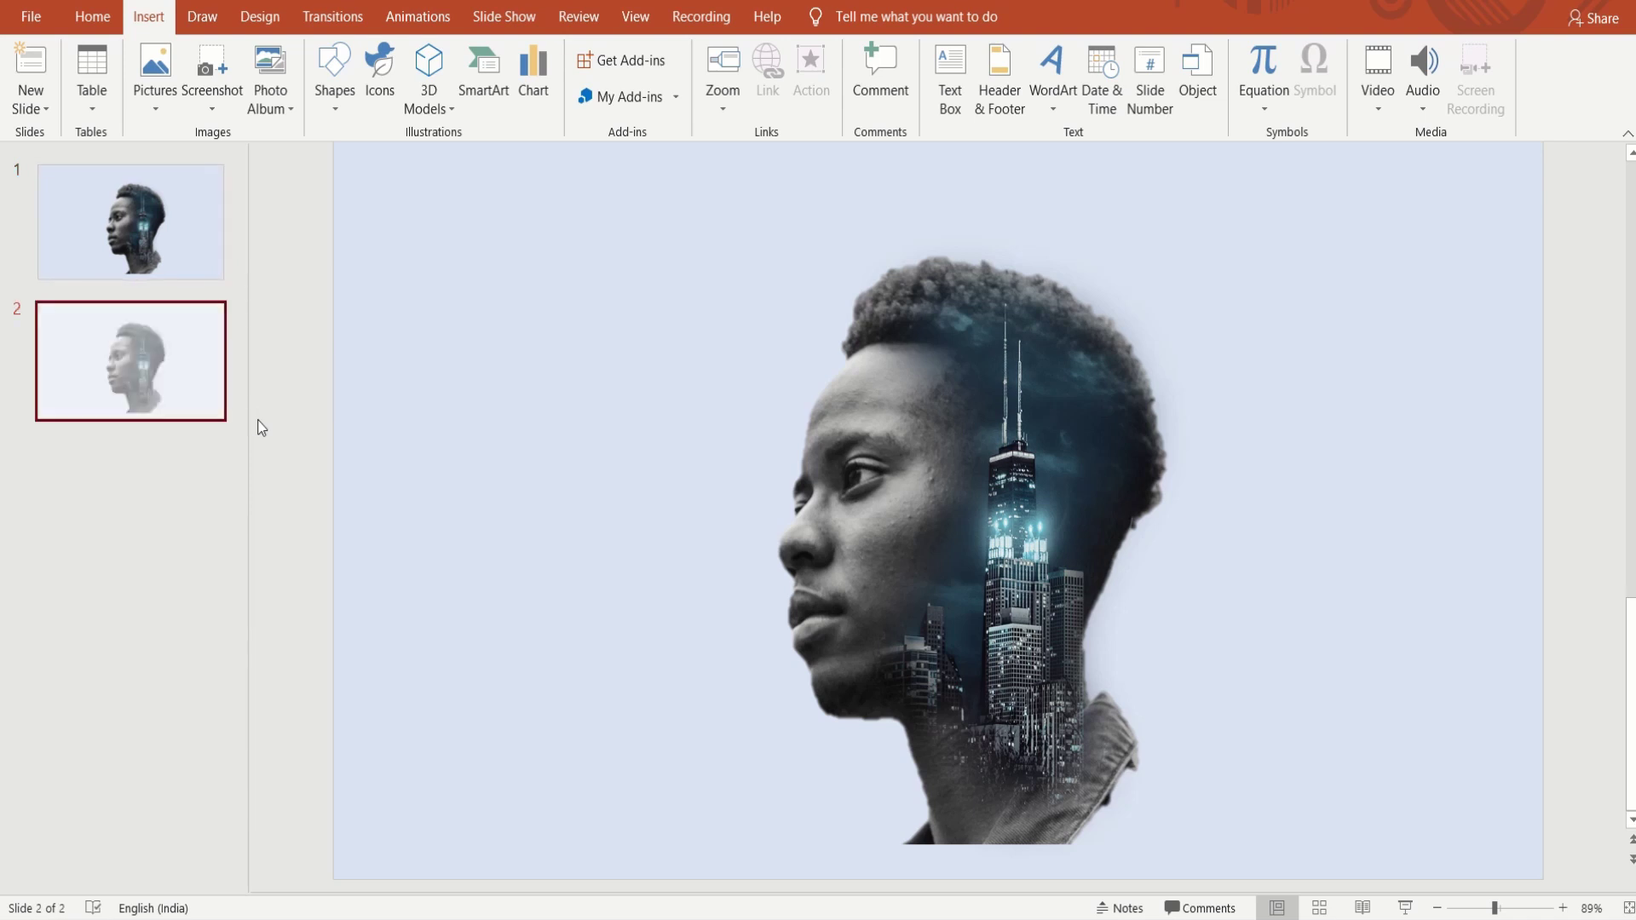
Delete the city overlay on slide 2 and start a freeform trace of the head.
{"action": "left_click", "coordinate": [1028, 588]}
{"action": "key", "text": "Delete"}
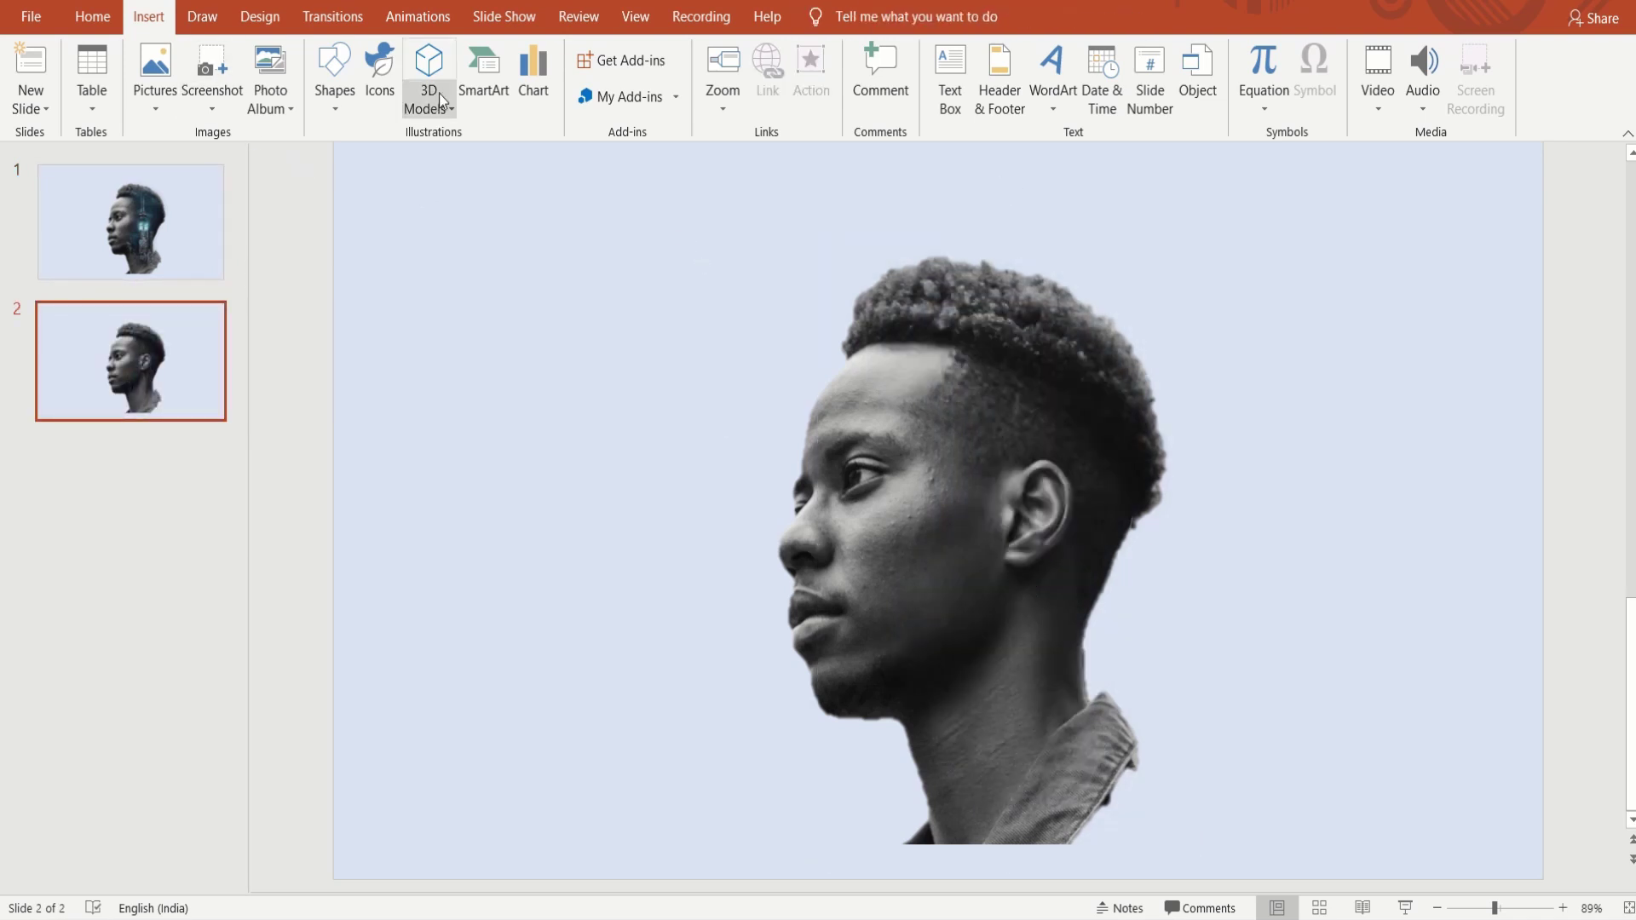
{"action": "left_click", "coordinate": [332, 113]}
{"action": "left_click", "coordinate": [325, 180]}
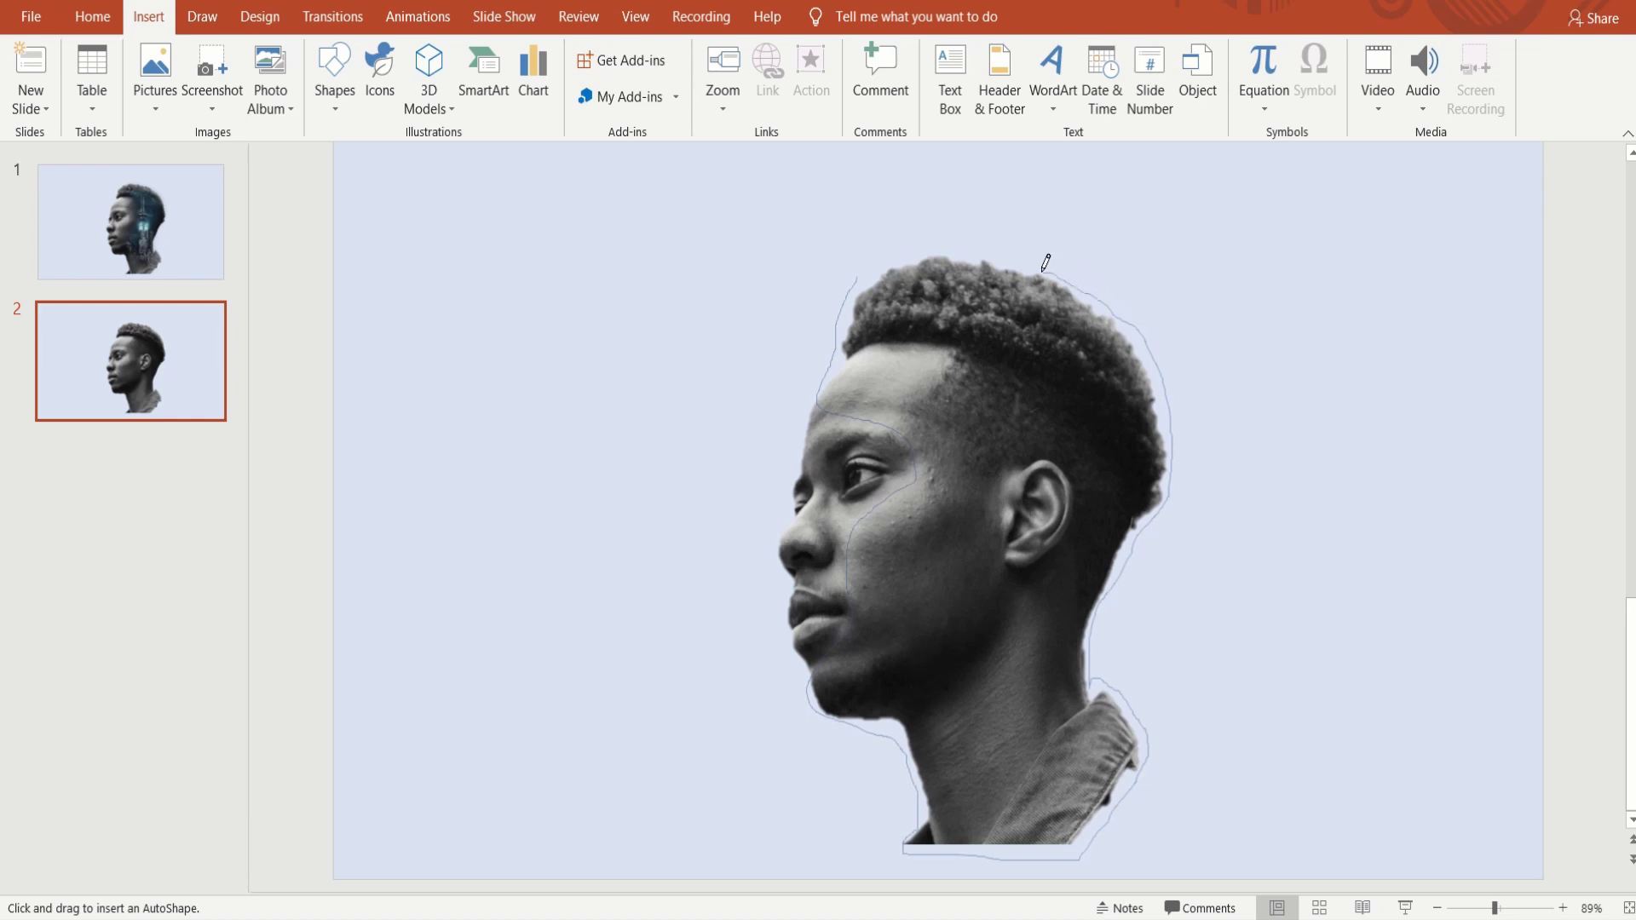
Close slide 2's head outline and fill it with the cars3.jpg city street photo.
{"action": "left_click", "coordinate": [884, 252]}
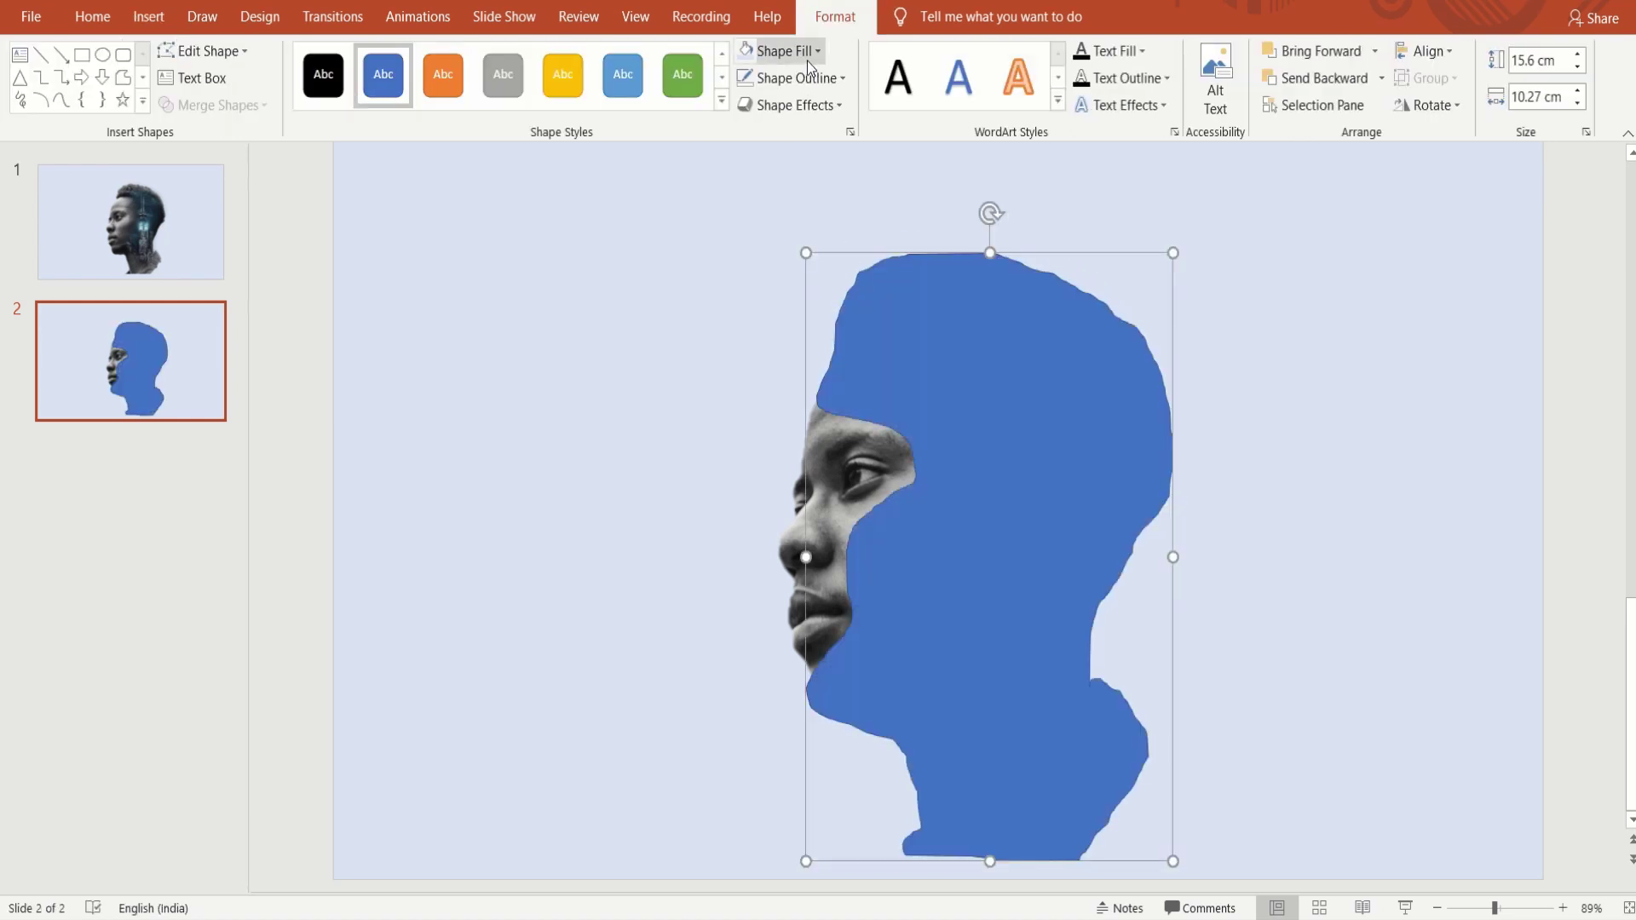
{"action": "left_click", "coordinate": [753, 82]}
{"action": "left_click", "coordinate": [754, 82]}
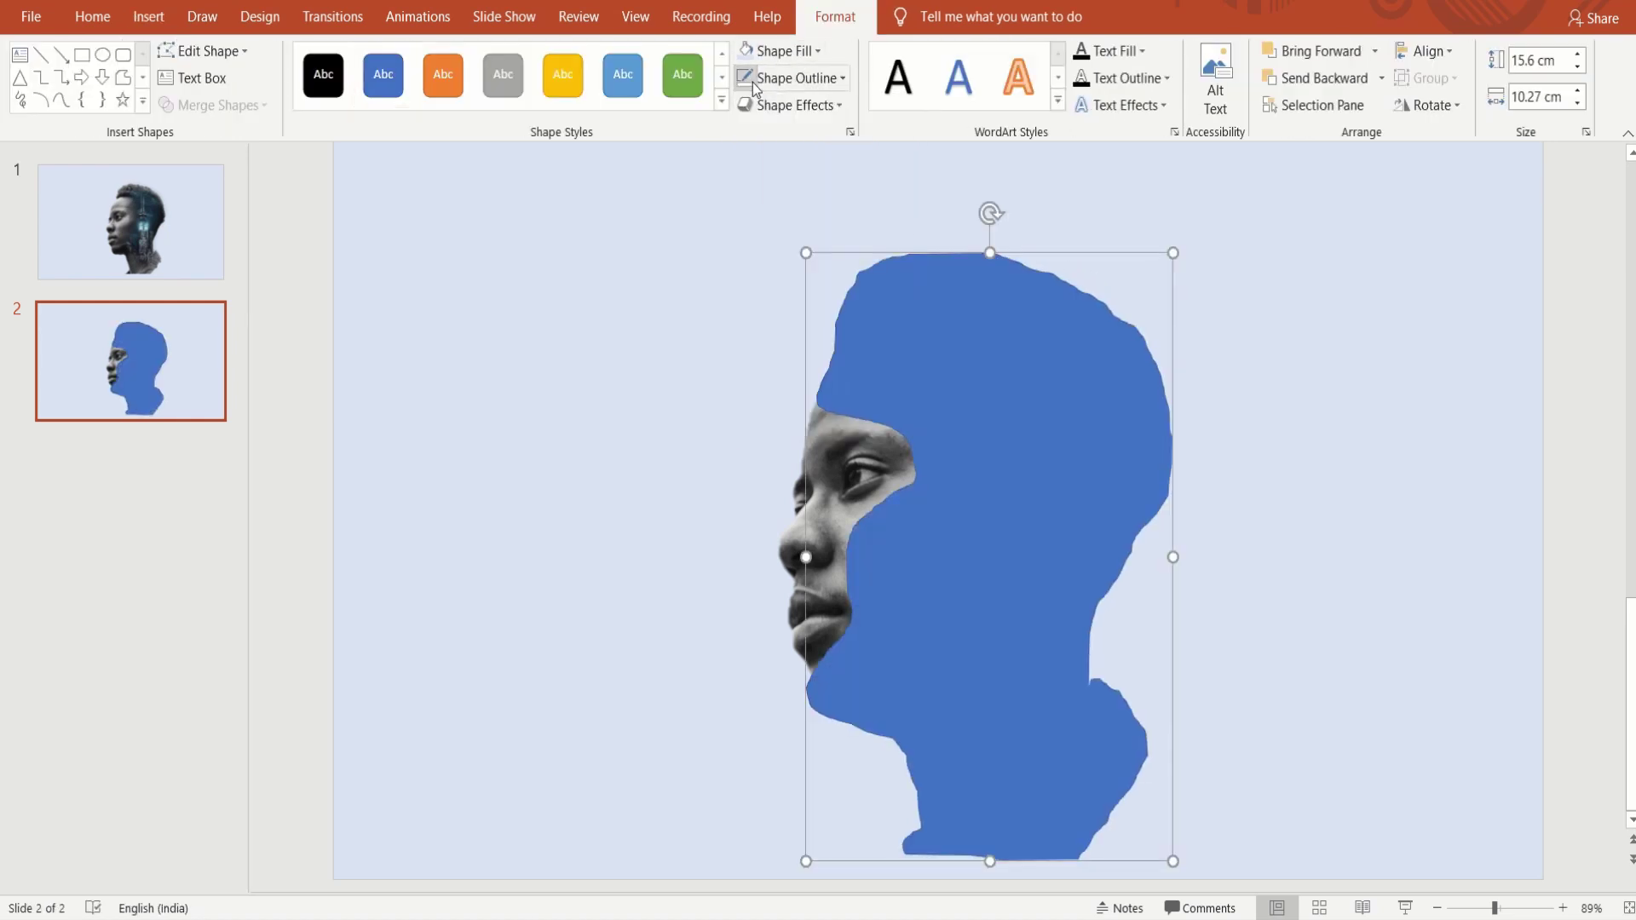
{"action": "left_click", "coordinate": [805, 52]}
{"action": "mouse_move", "coordinate": [794, 368]}
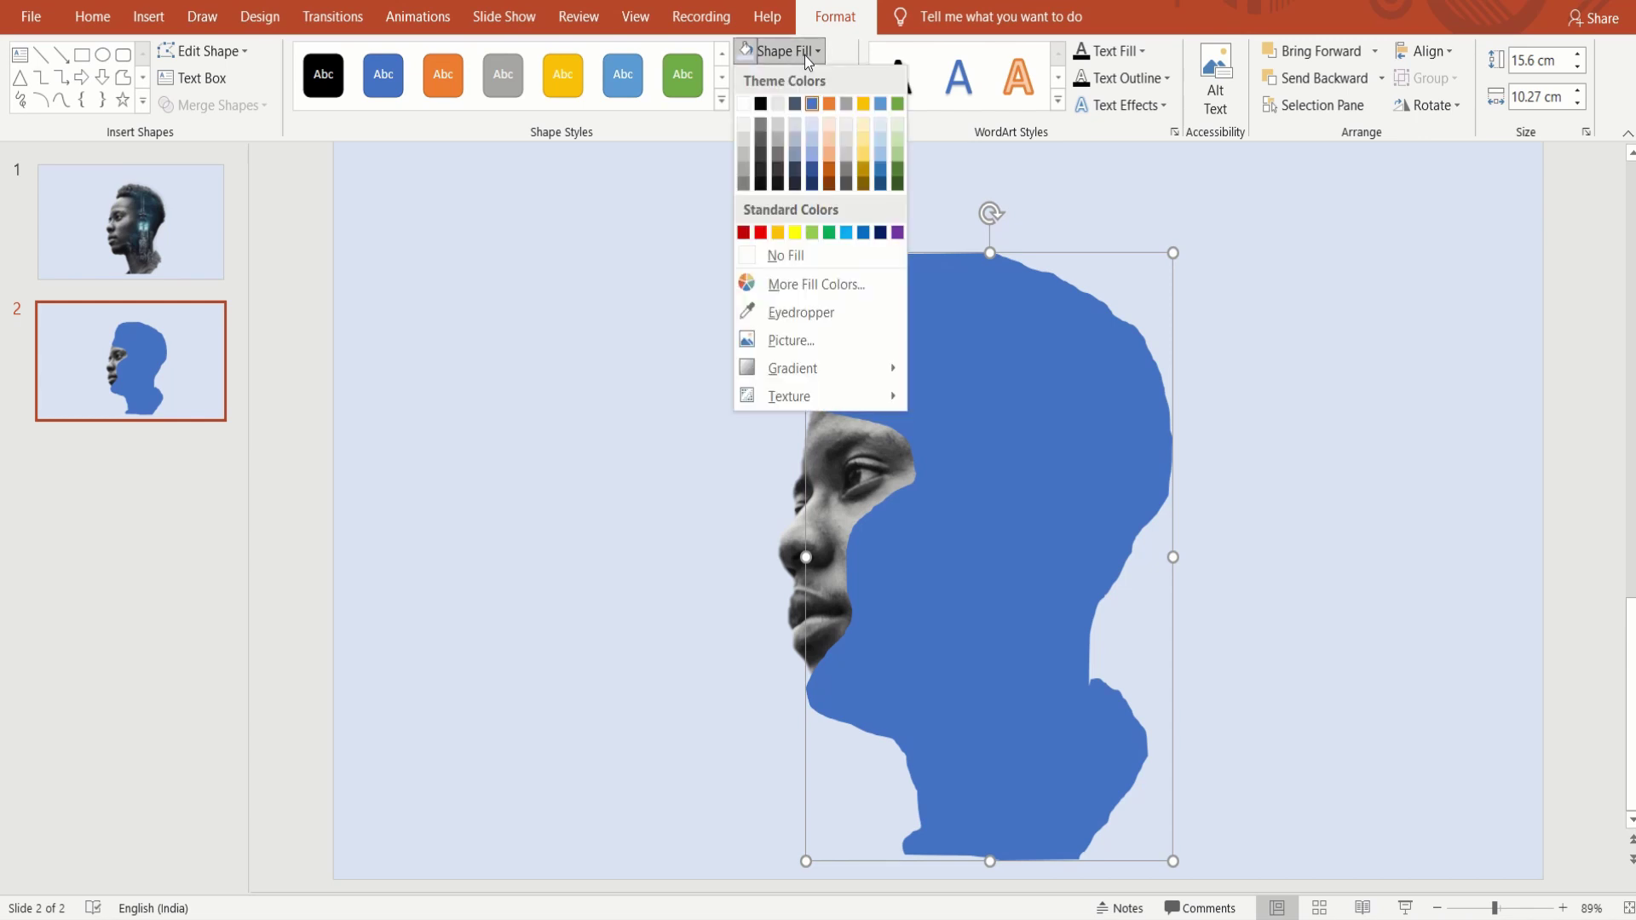
{"action": "left_click", "coordinate": [820, 343]}
{"action": "left_click", "coordinate": [718, 392]}
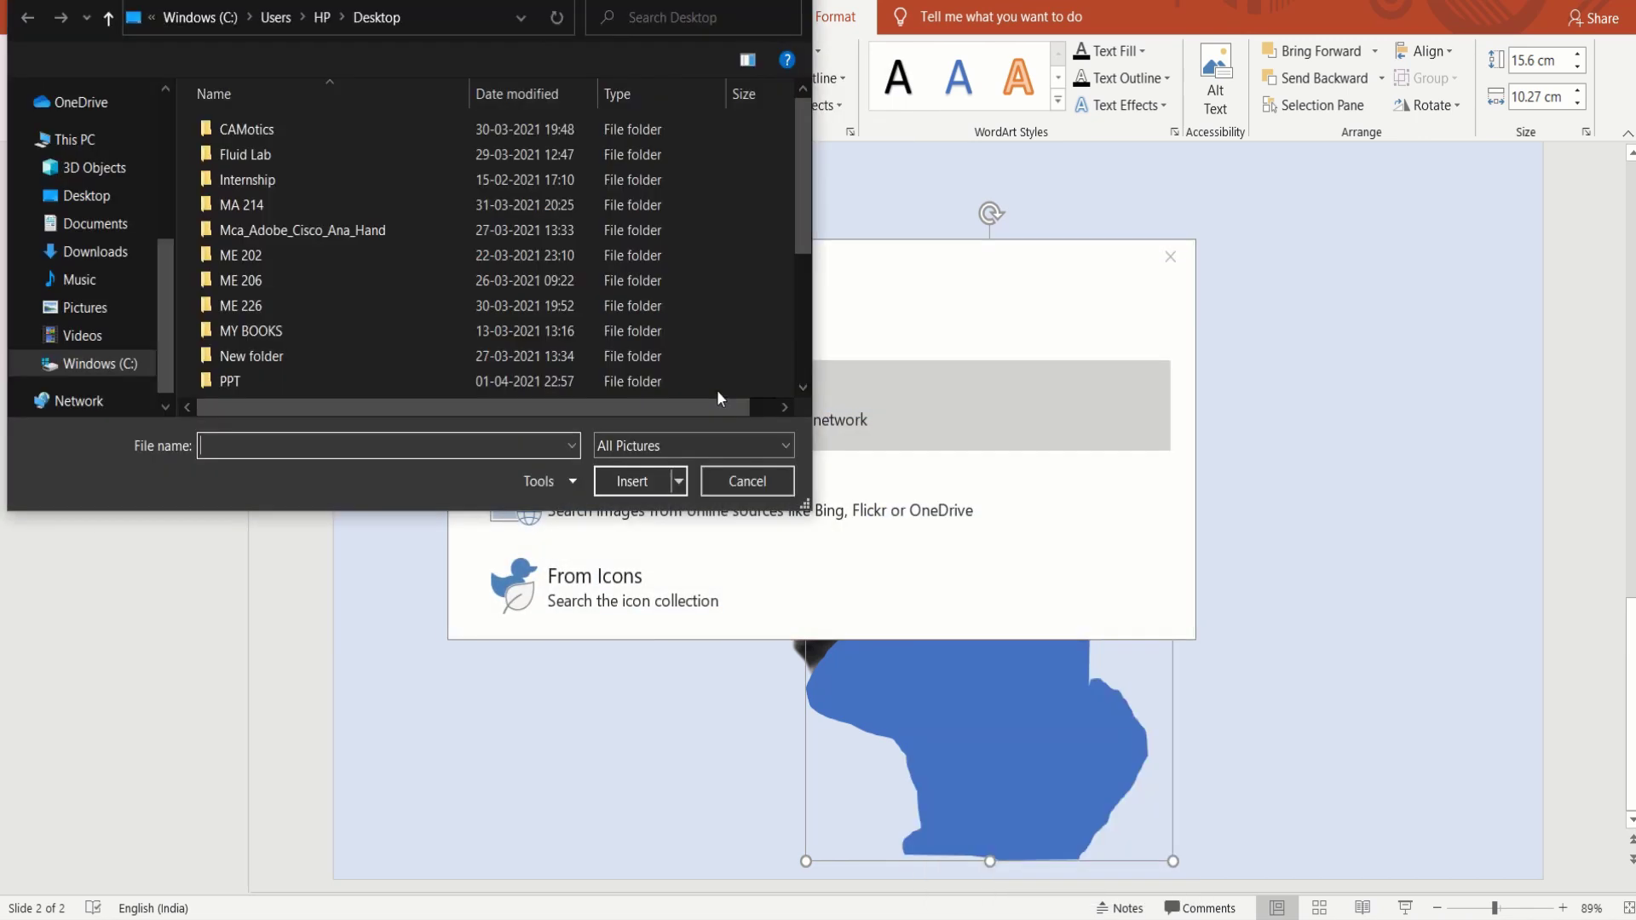
{"action": "type", "text": "car"}
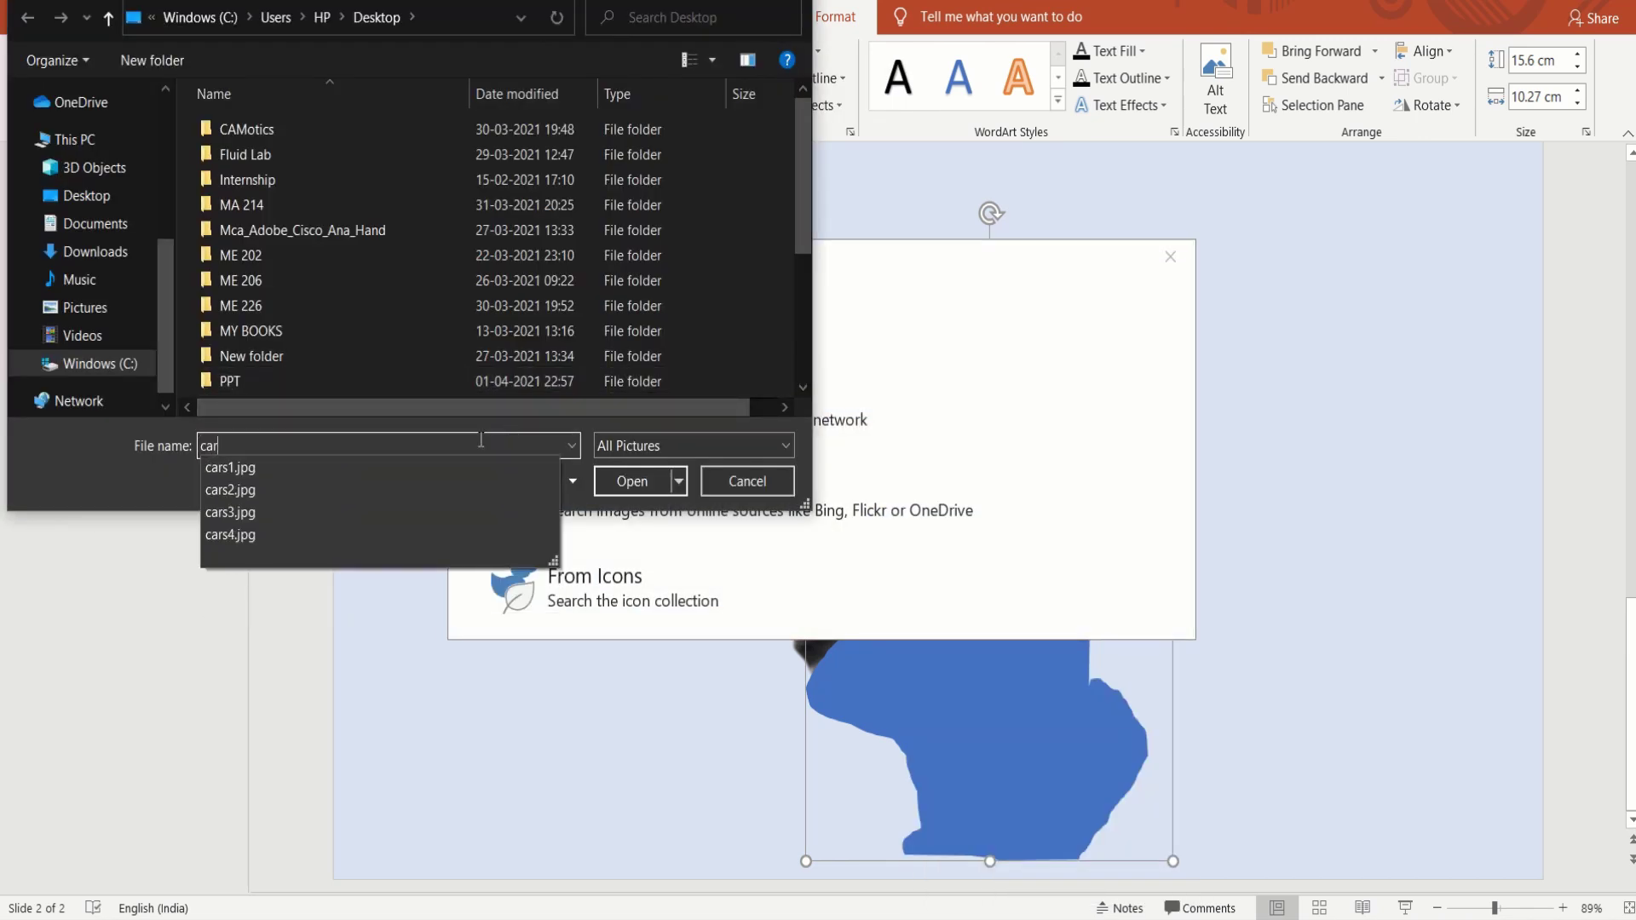
{"action": "left_click", "coordinate": [395, 512]}
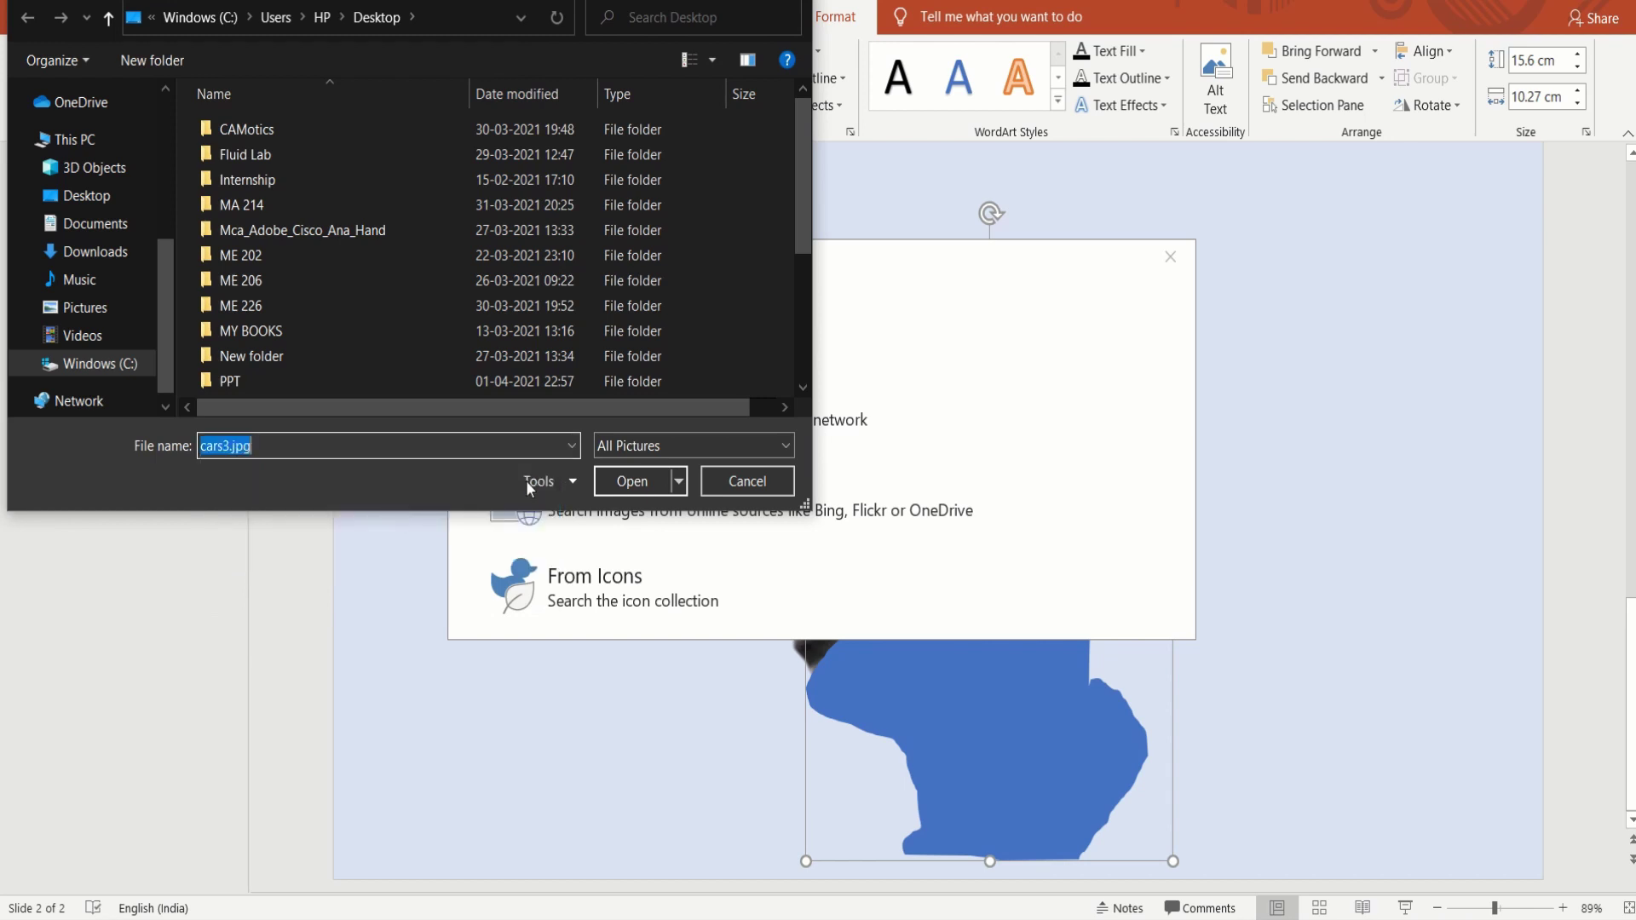
{"action": "left_click", "coordinate": [631, 480]}
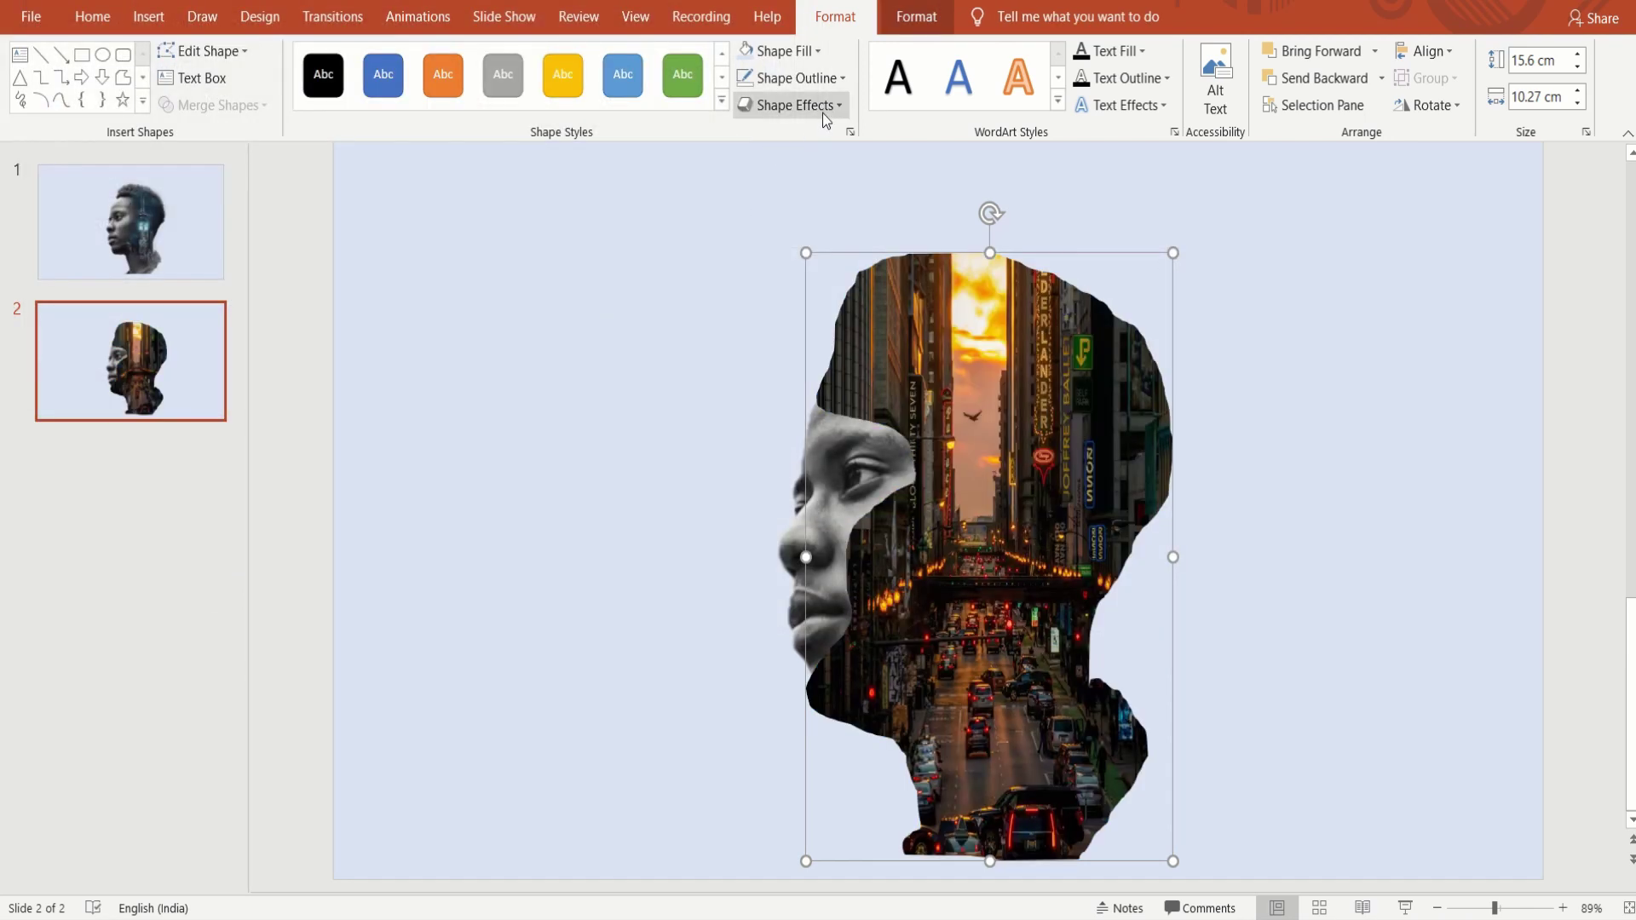
{"action": "left_click", "coordinate": [822, 110]}
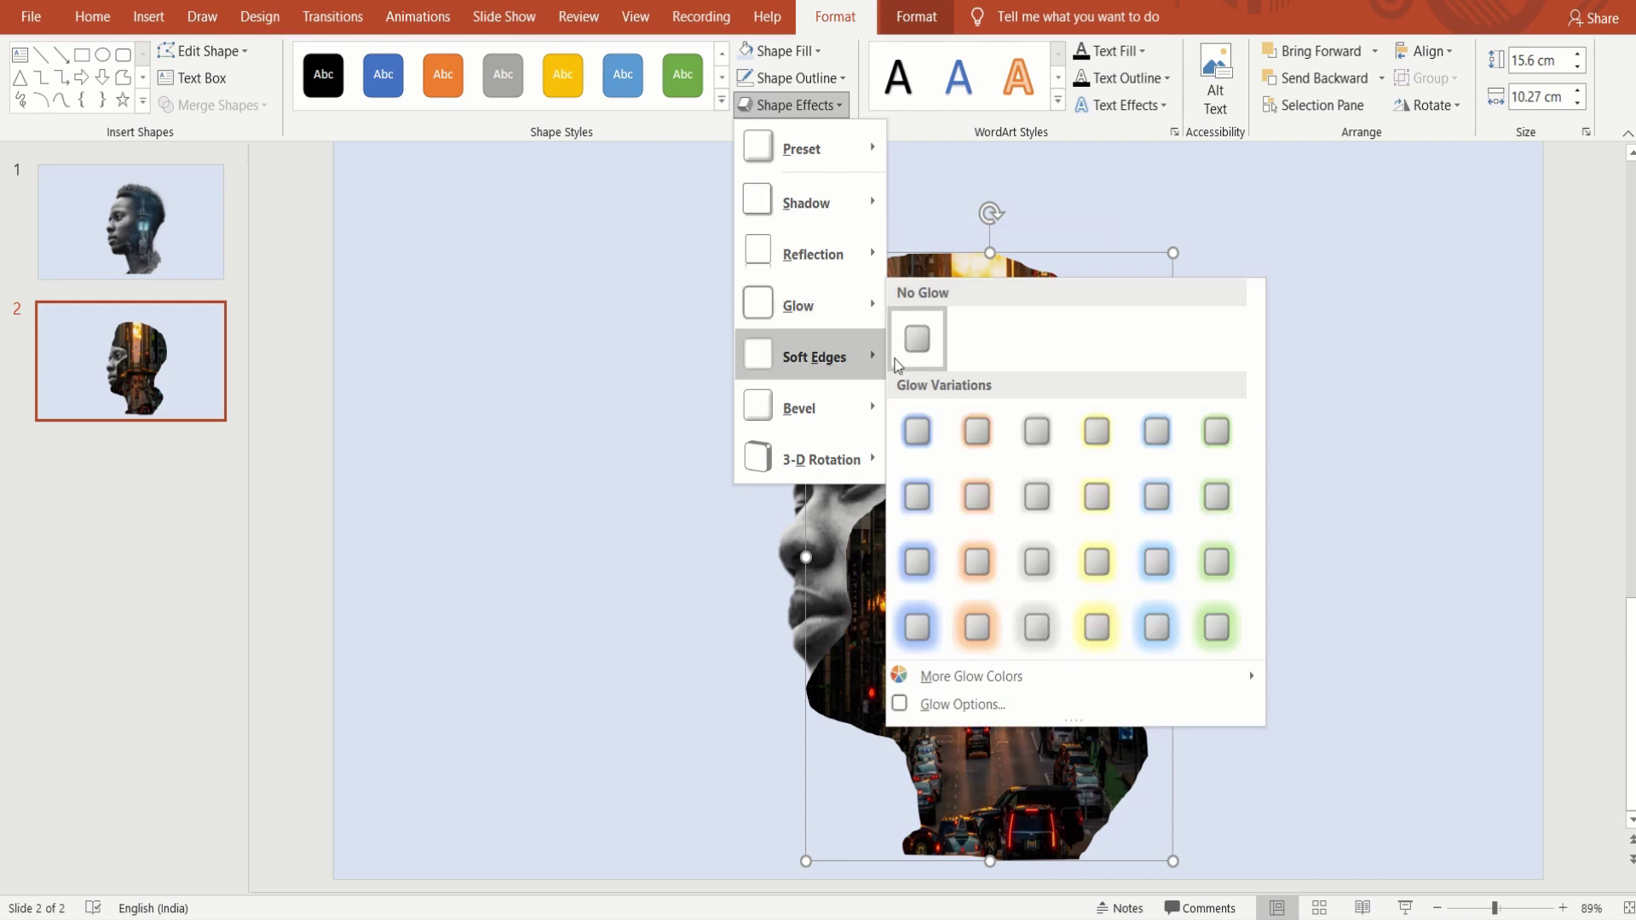
Soften the cars3 head picture's edges and recolour the background to Orange, Accent 2, Lighter 80%.
{"action": "mouse_move", "coordinate": [814, 356]}
{"action": "left_click", "coordinate": [1004, 512]}
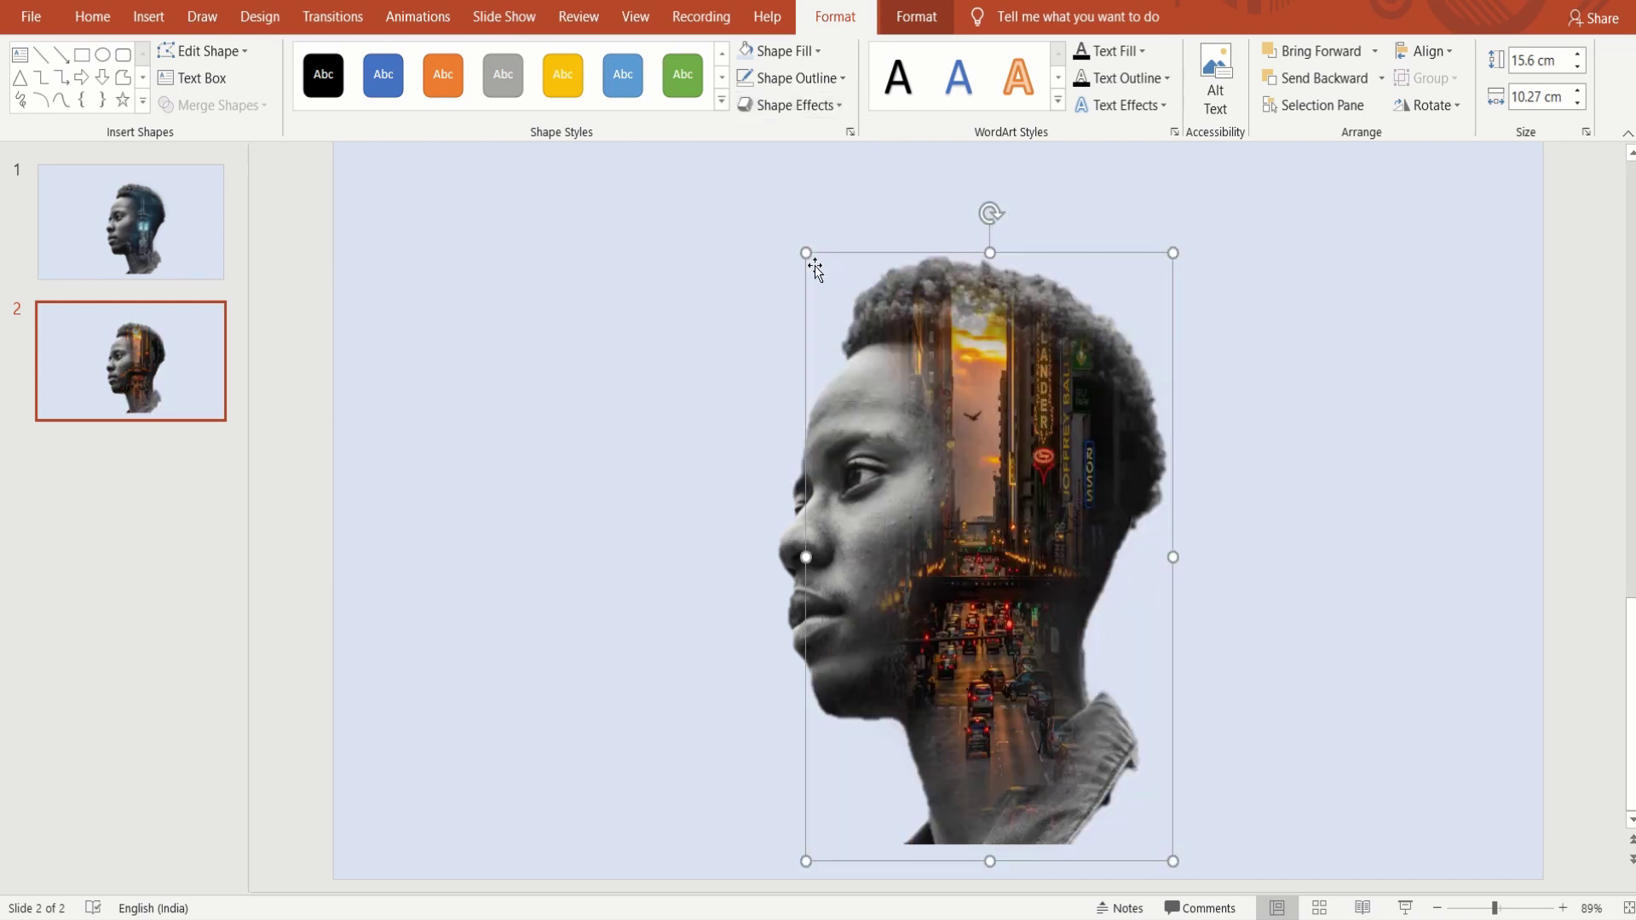
{"action": "left_click_drag", "start_coordinate": [806, 253], "coordinate": [803, 253]}
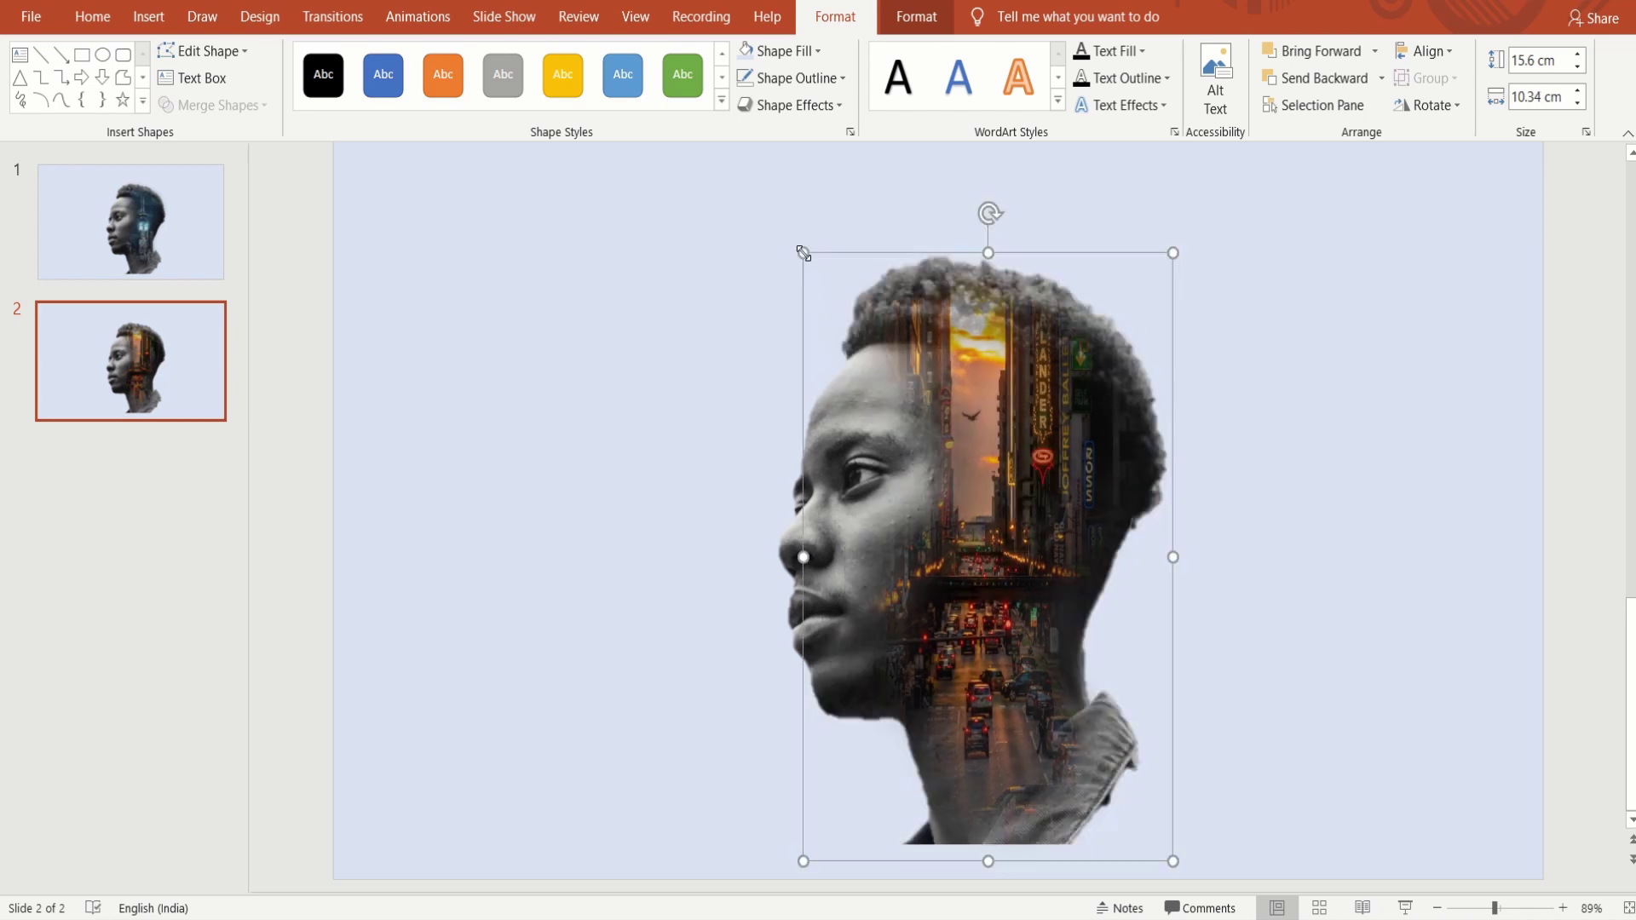
{"action": "left_click", "coordinate": [1515, 443]}
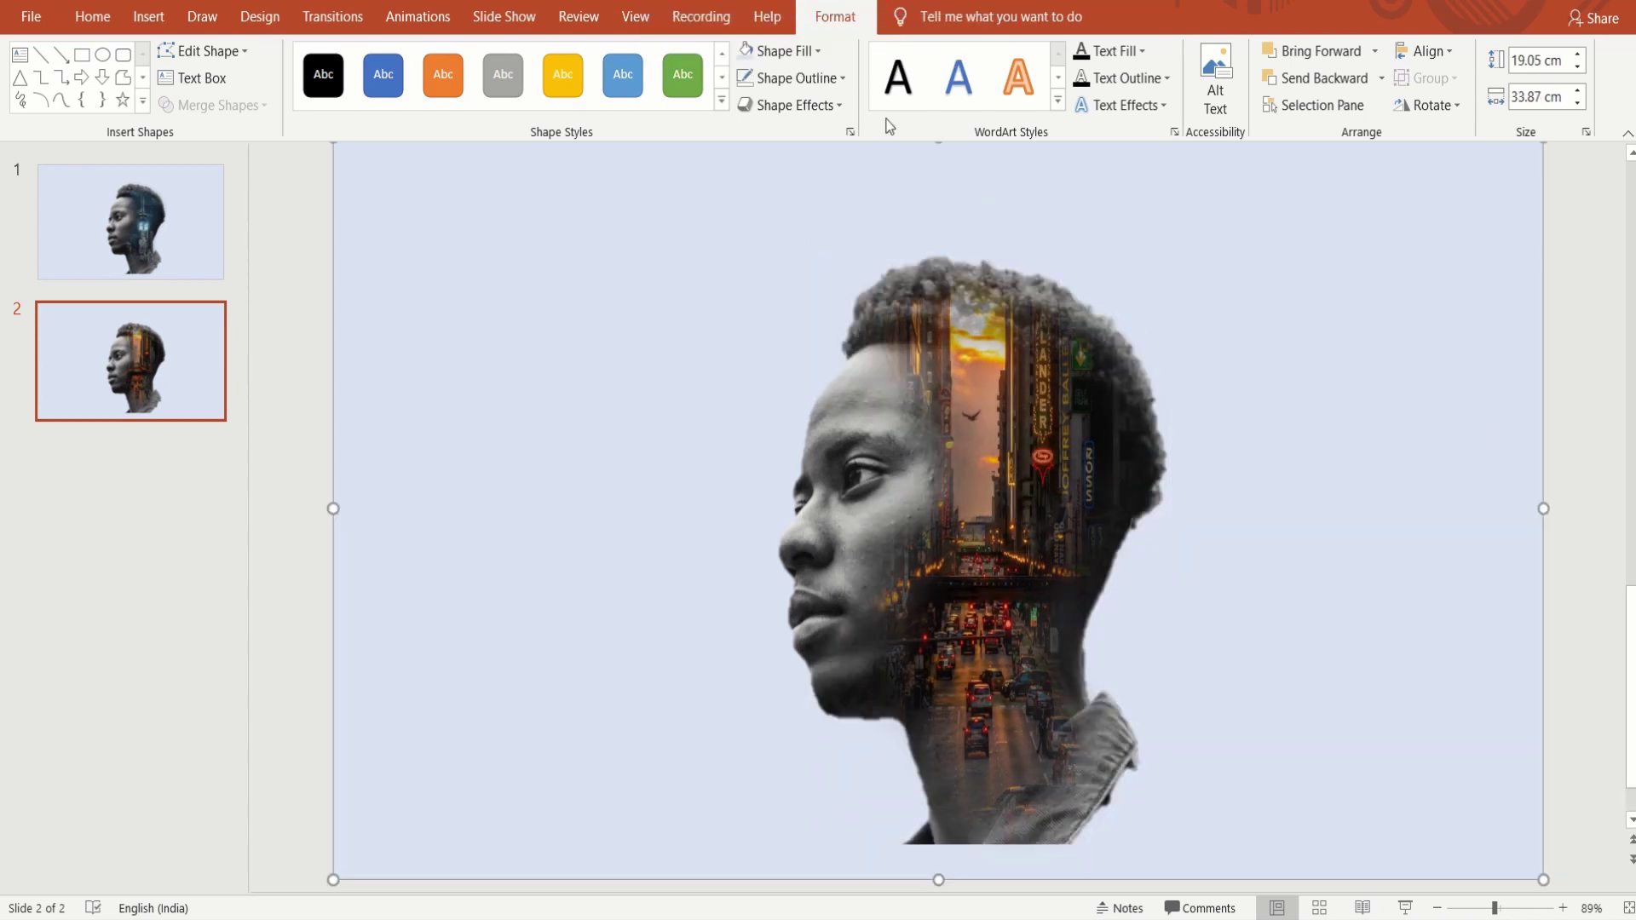
{"action": "left_click", "coordinate": [818, 58]}
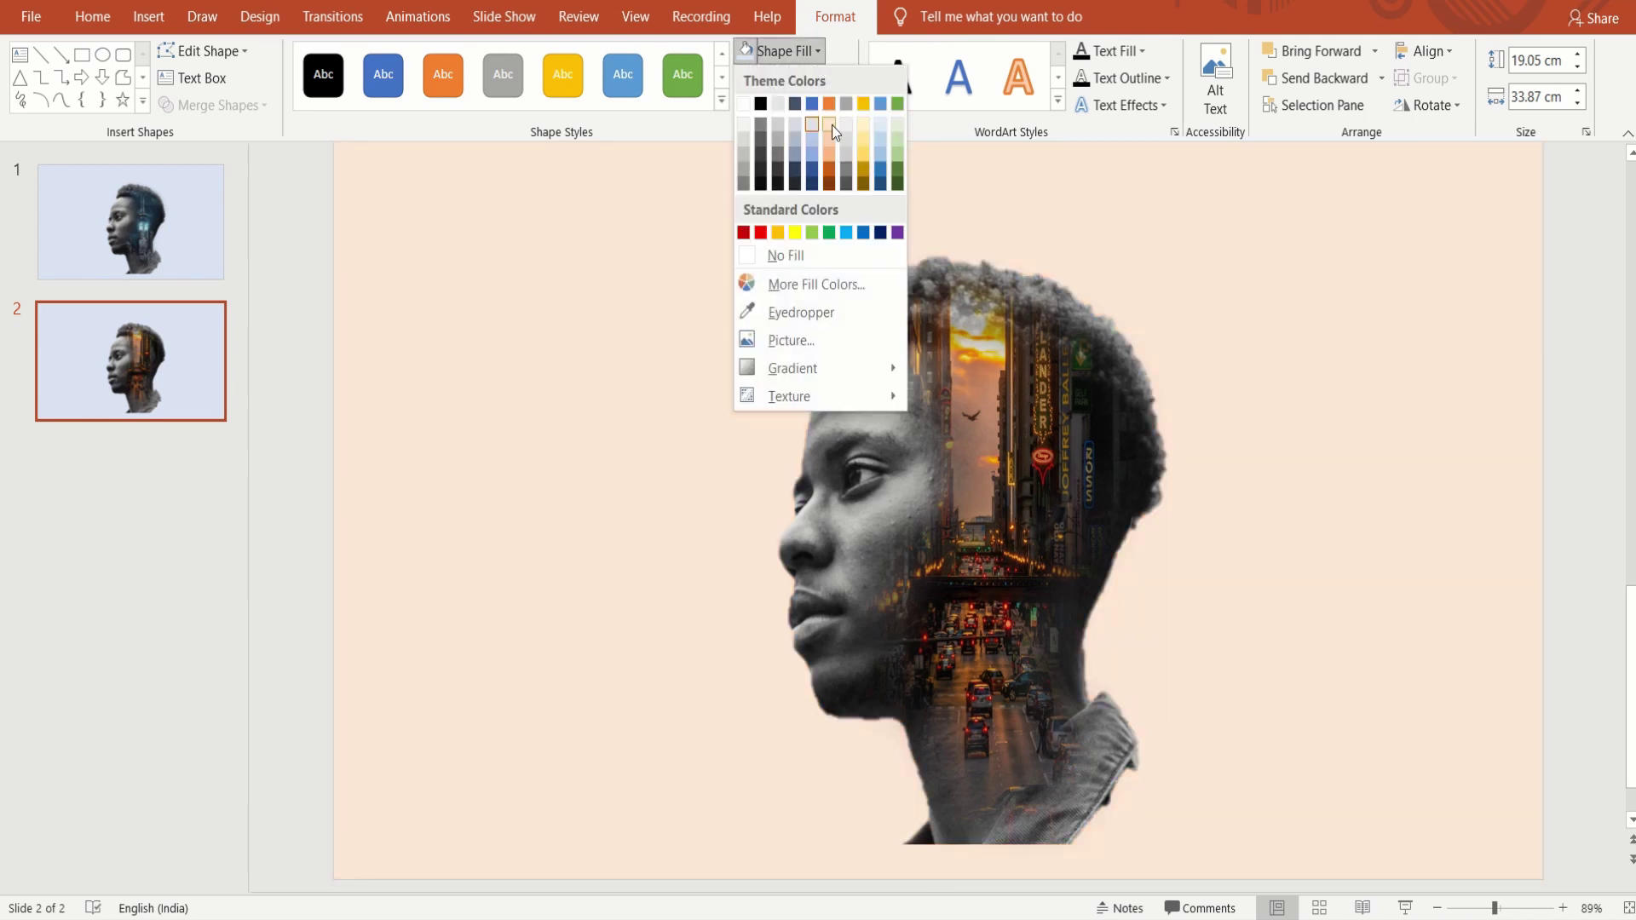
{"action": "left_click", "coordinate": [830, 124]}
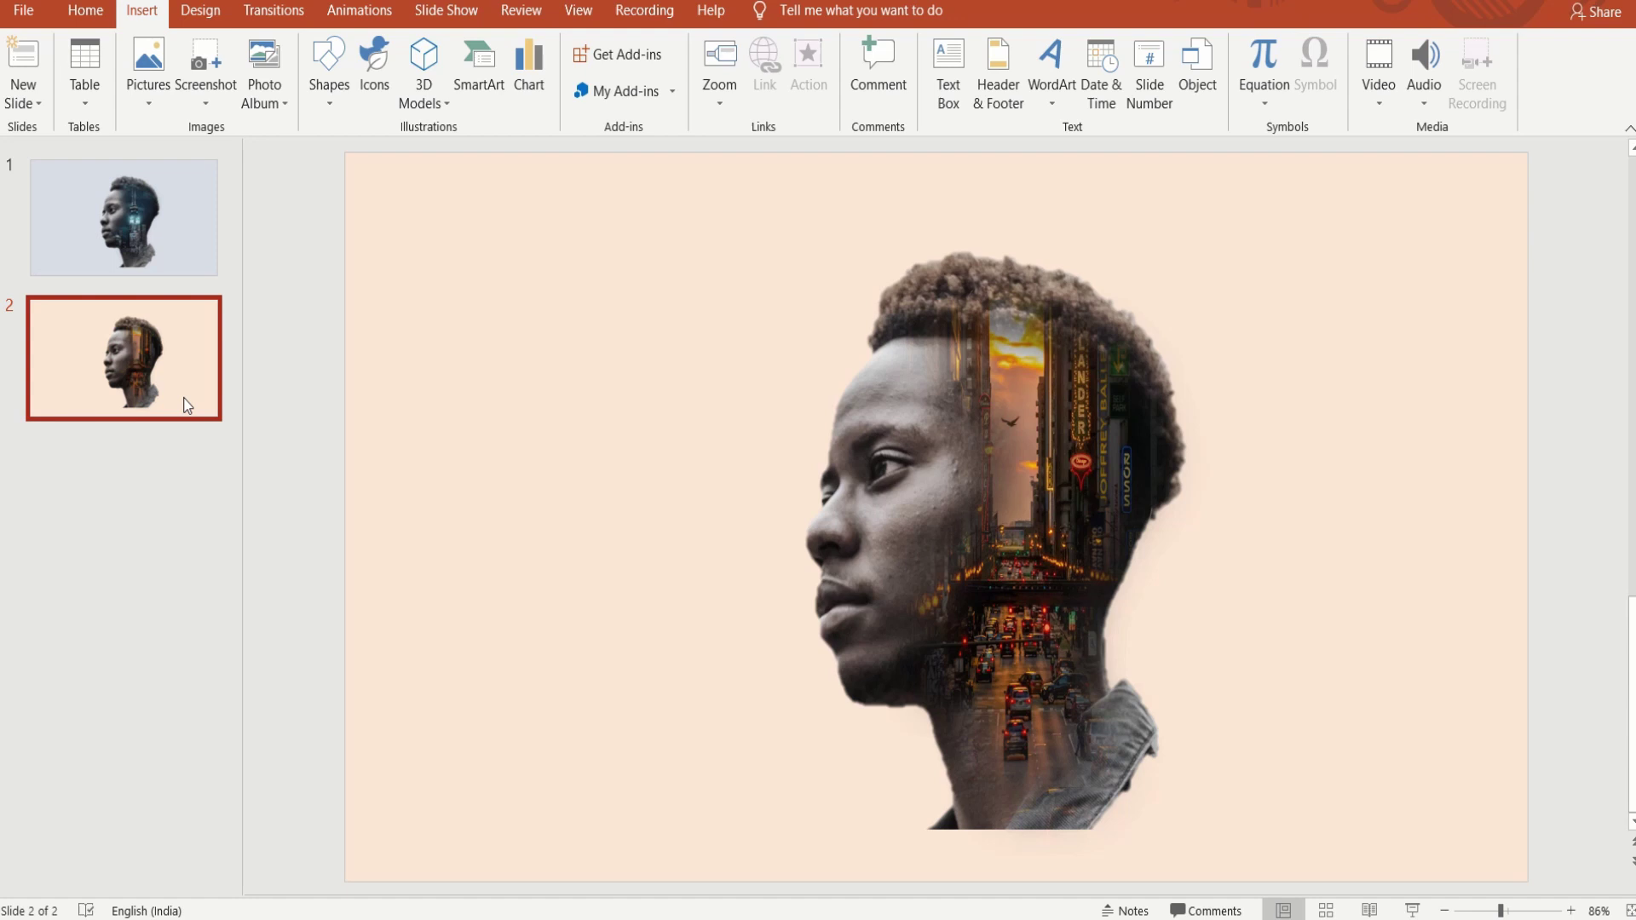
Duplicate slide 2 and refill the new slide's head with the bg5.jpg church tower image.
{"action": "right_click", "coordinate": [187, 405]}
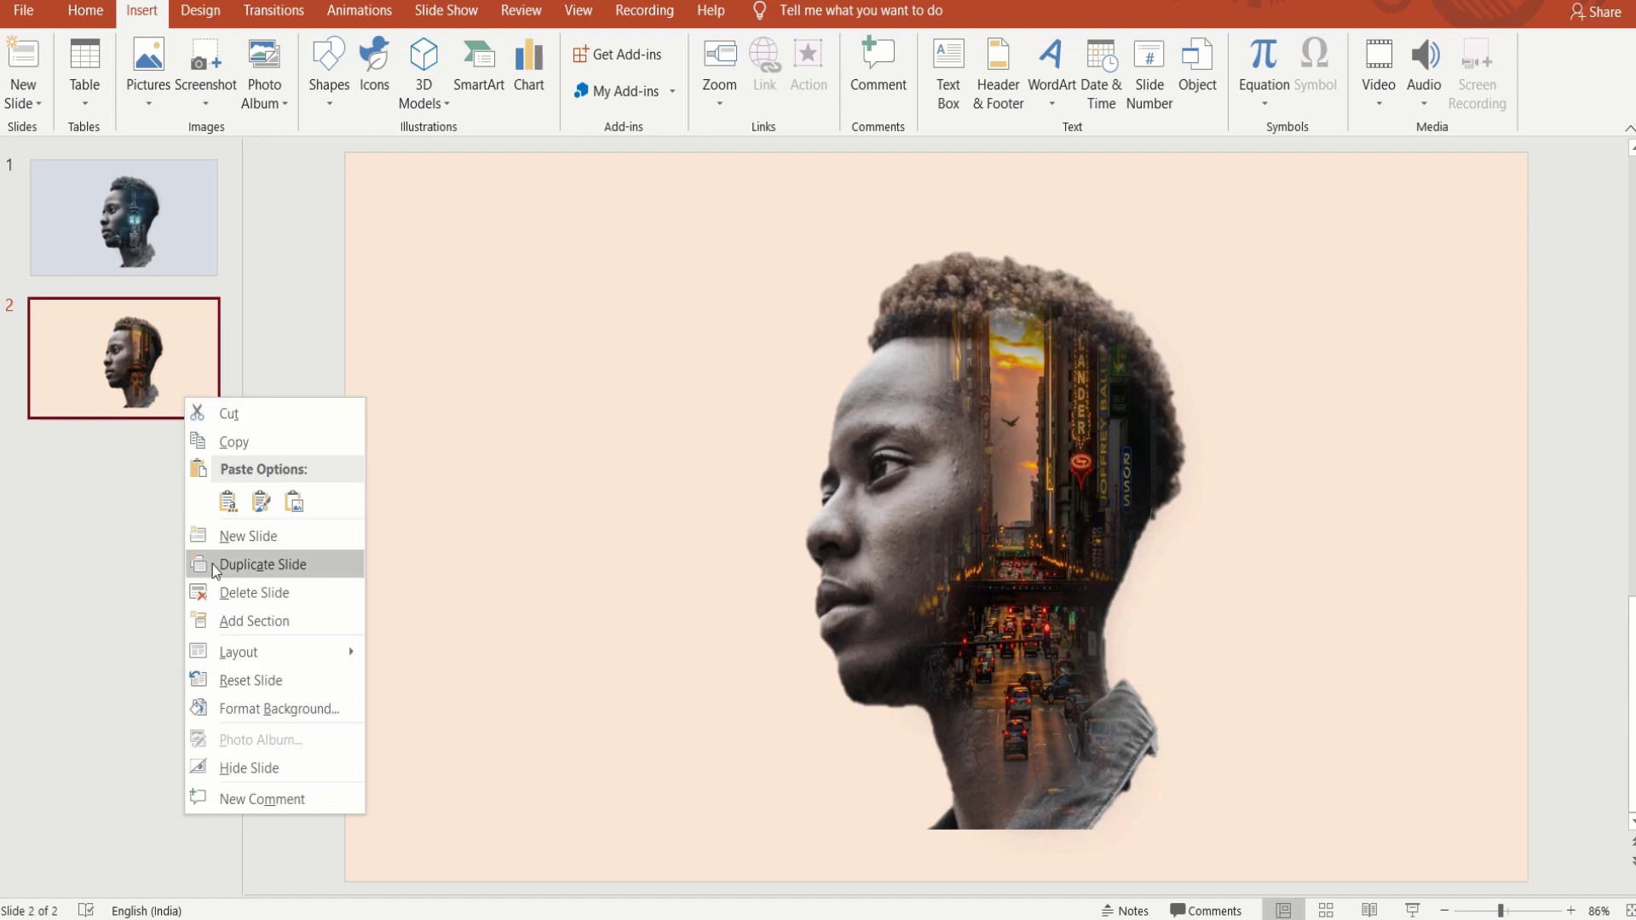
{"action": "left_click", "coordinate": [217, 568]}
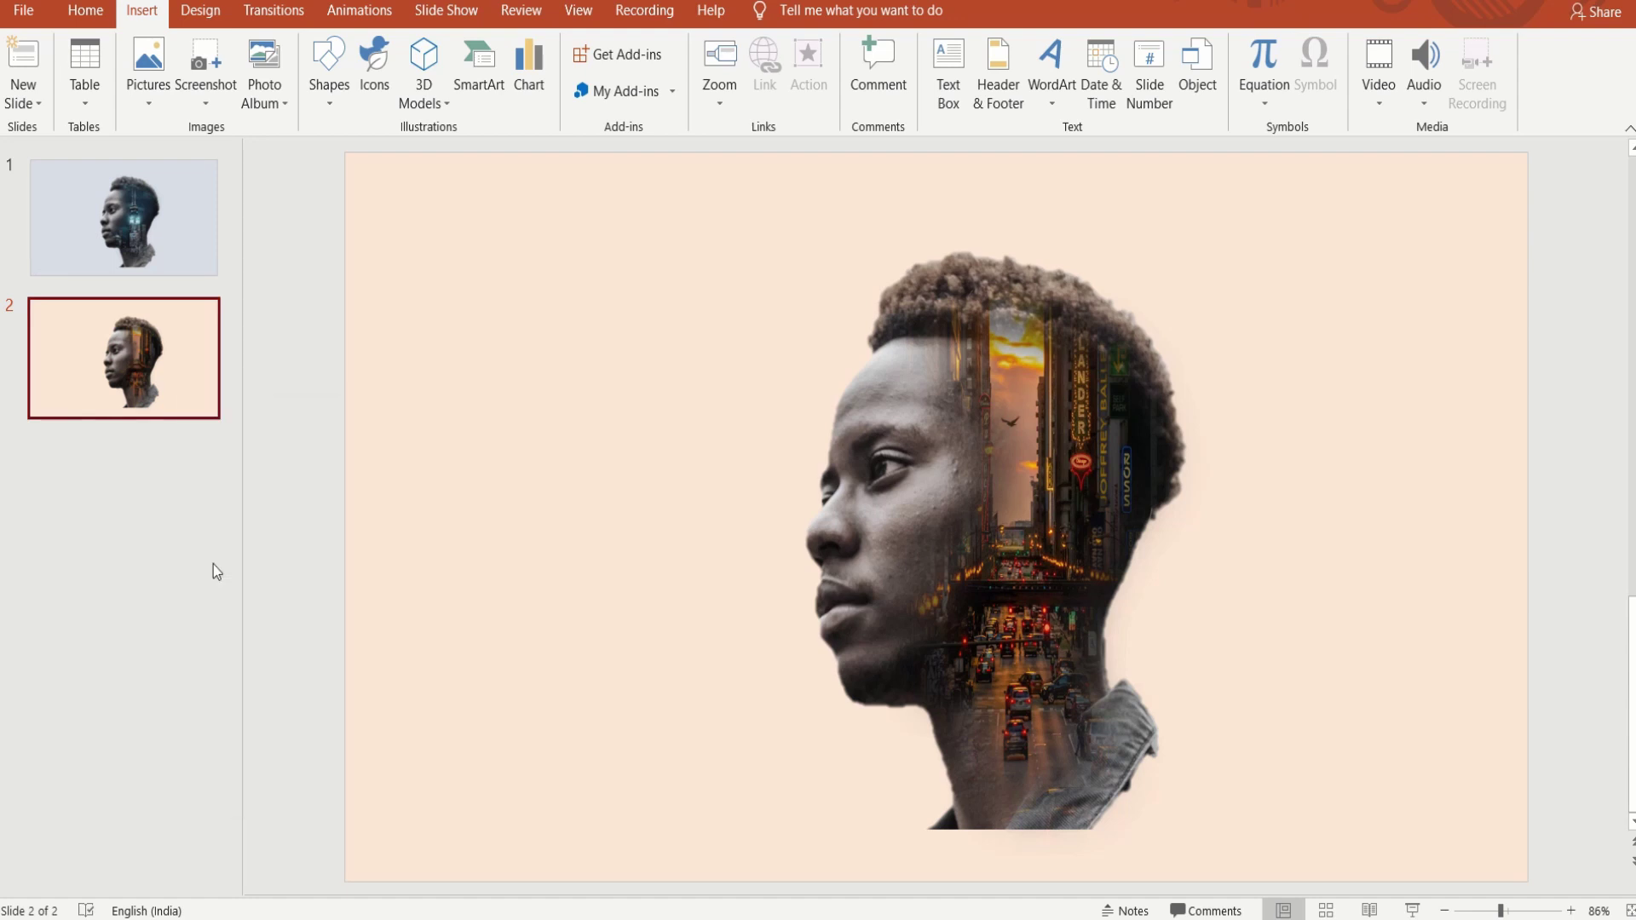
{"action": "left_click", "coordinate": [1024, 426]}
{"action": "left_click", "coordinate": [777, 10]}
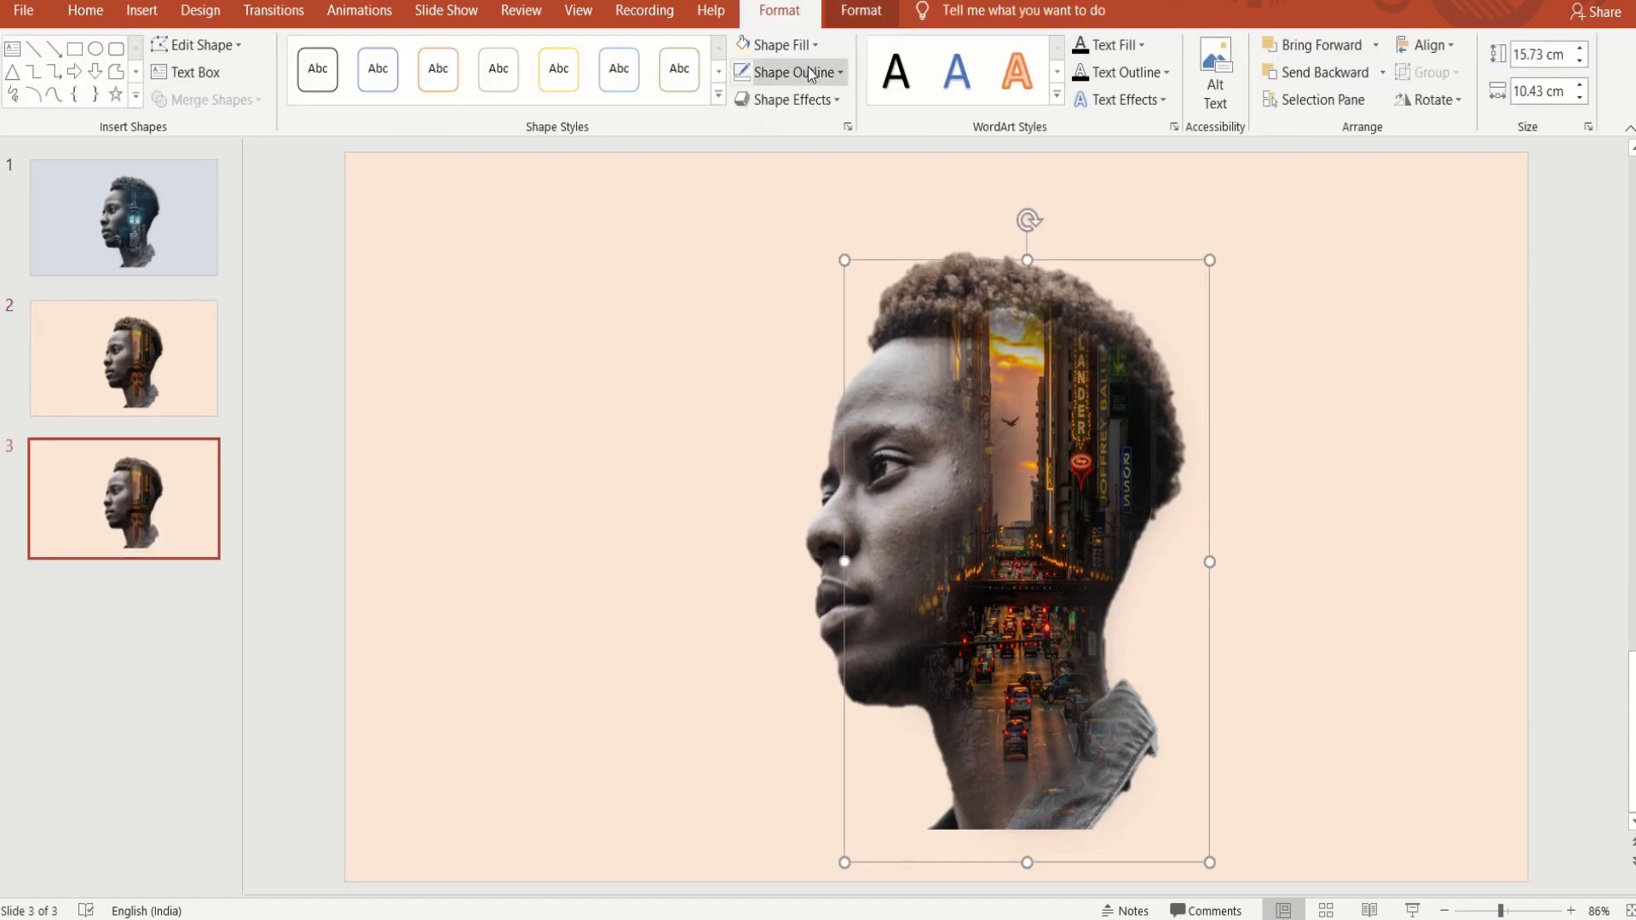
{"action": "left_click", "coordinate": [810, 47]}
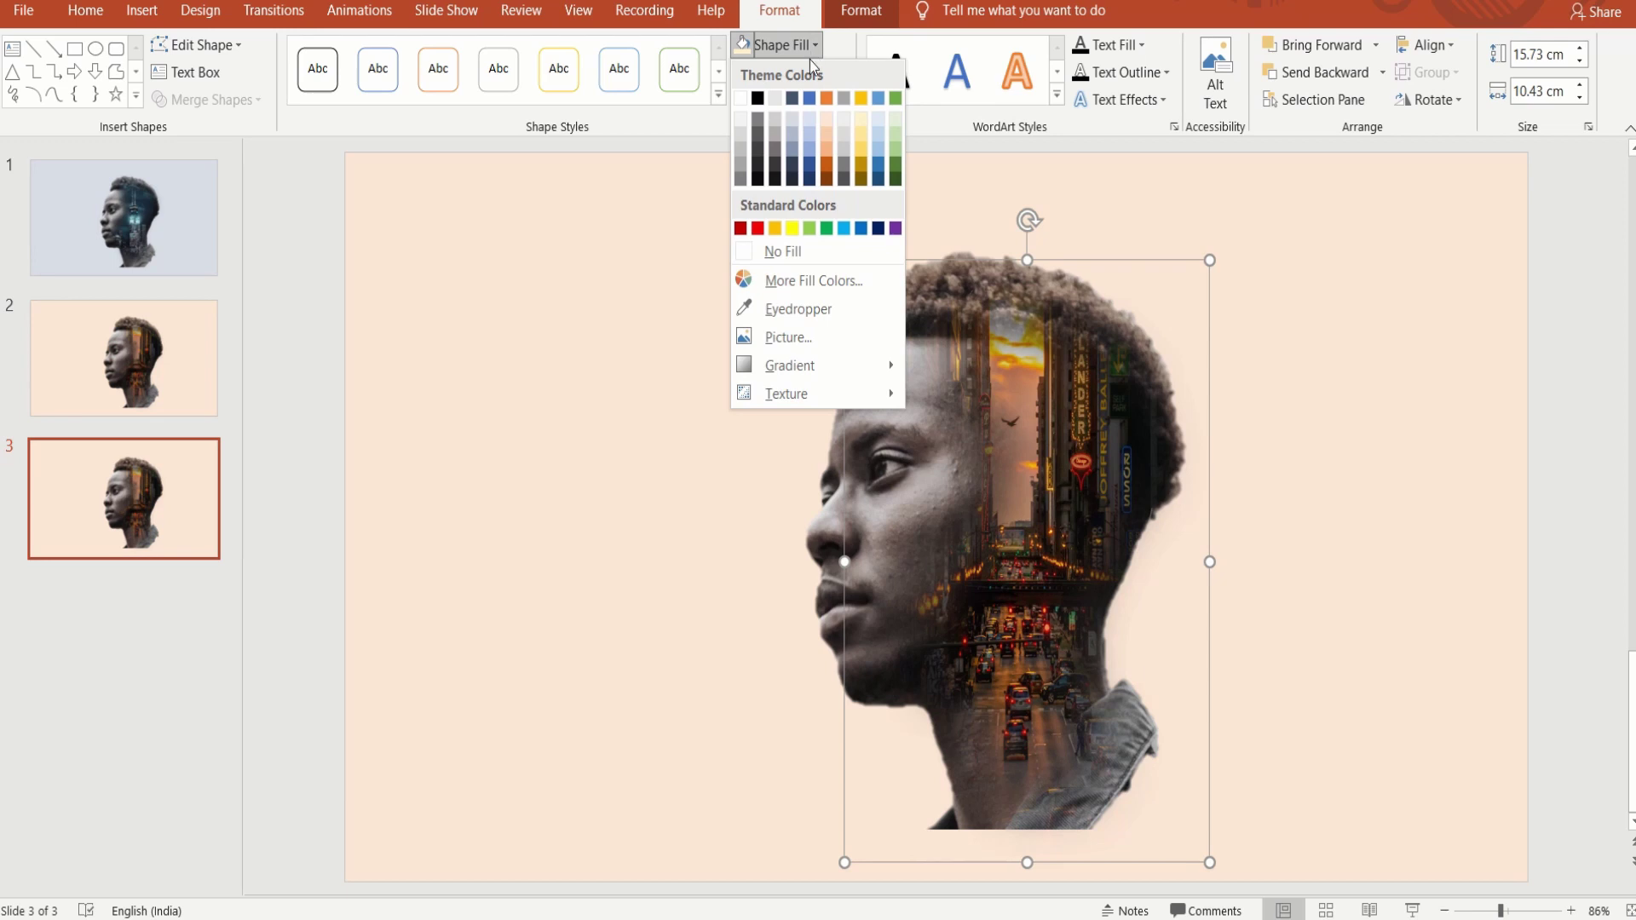
{"action": "left_click", "coordinate": [790, 336]}
{"action": "left_click", "coordinate": [641, 396]}
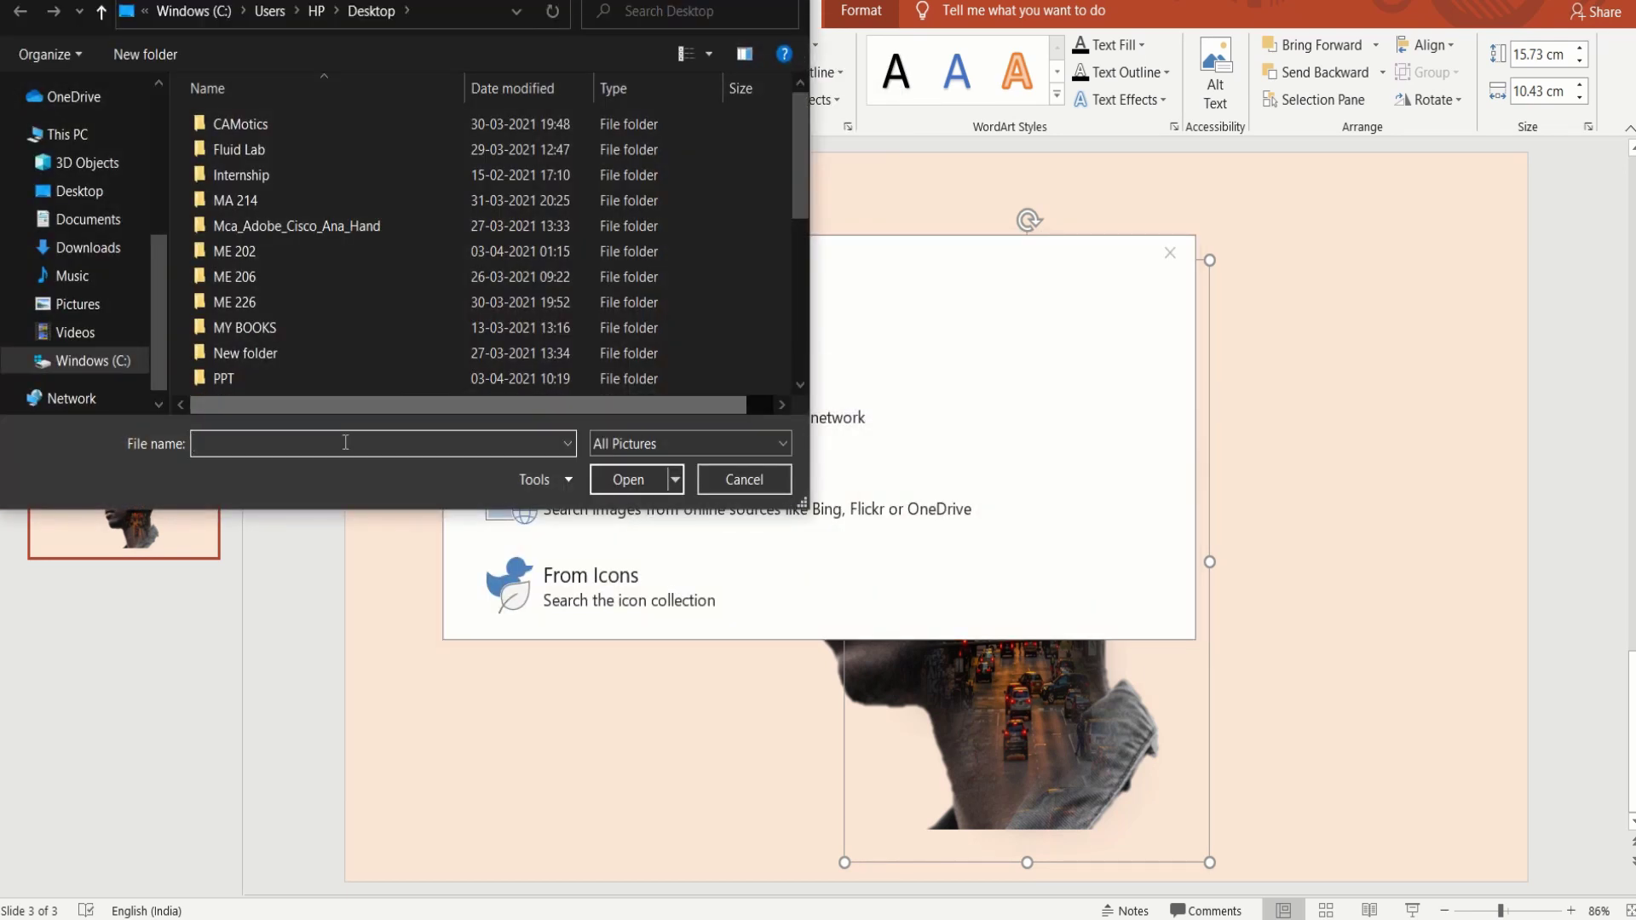
{"action": "type", "text": "bg"}
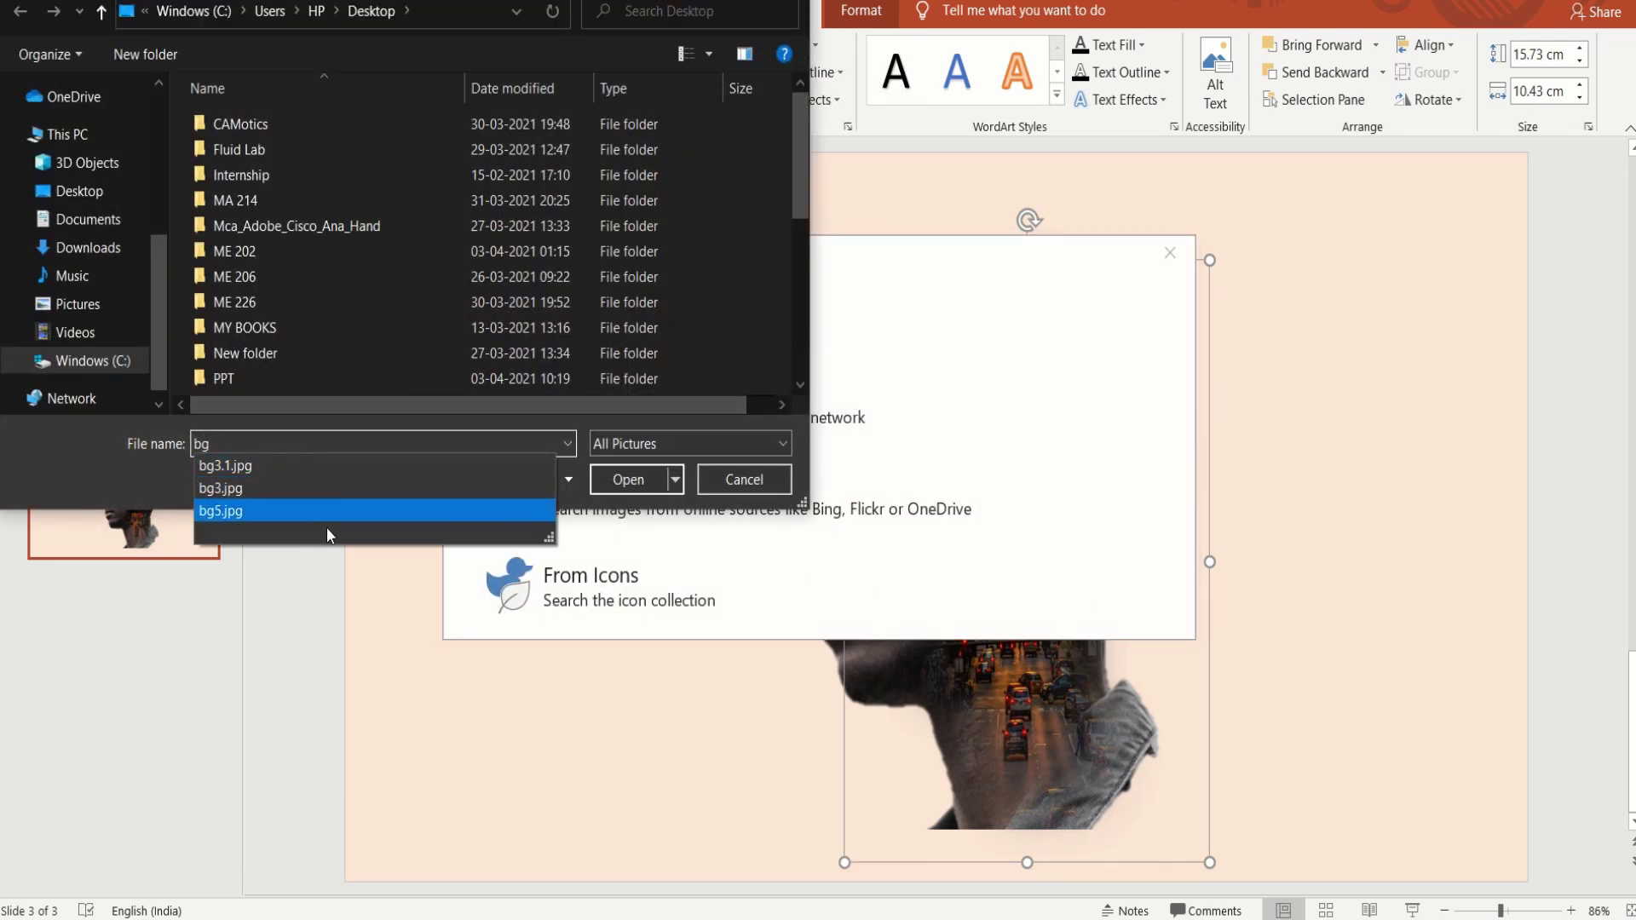
{"action": "left_click", "coordinate": [339, 514]}
{"action": "left_click", "coordinate": [606, 480]}
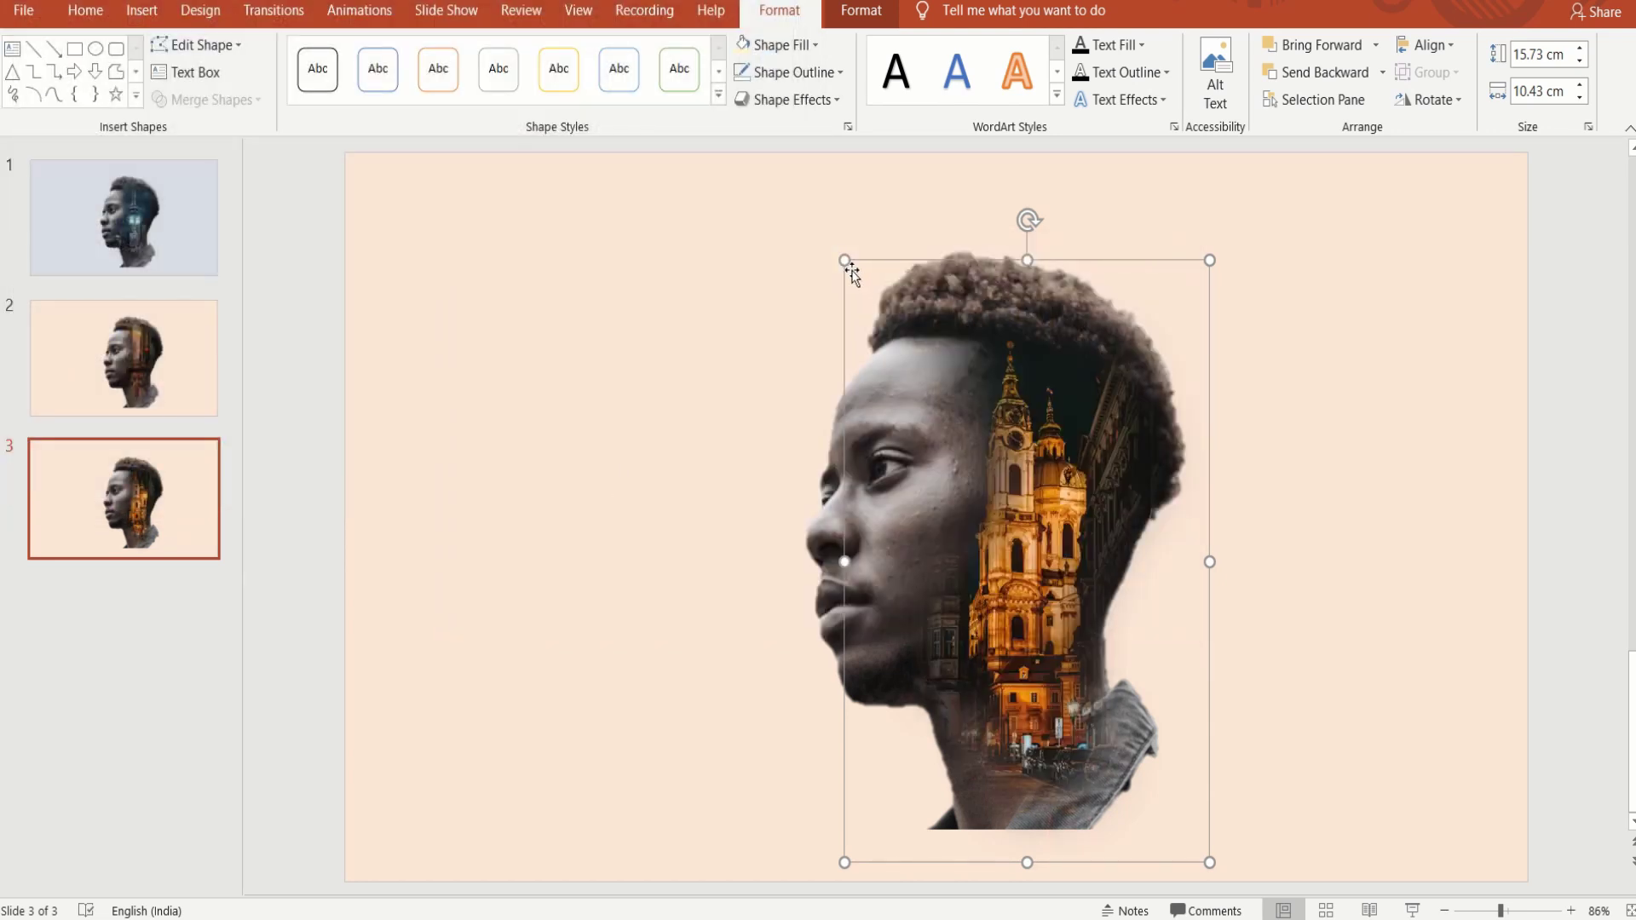
{"action": "left_click_drag", "start_coordinate": [844, 260], "coordinate": [840, 260]}
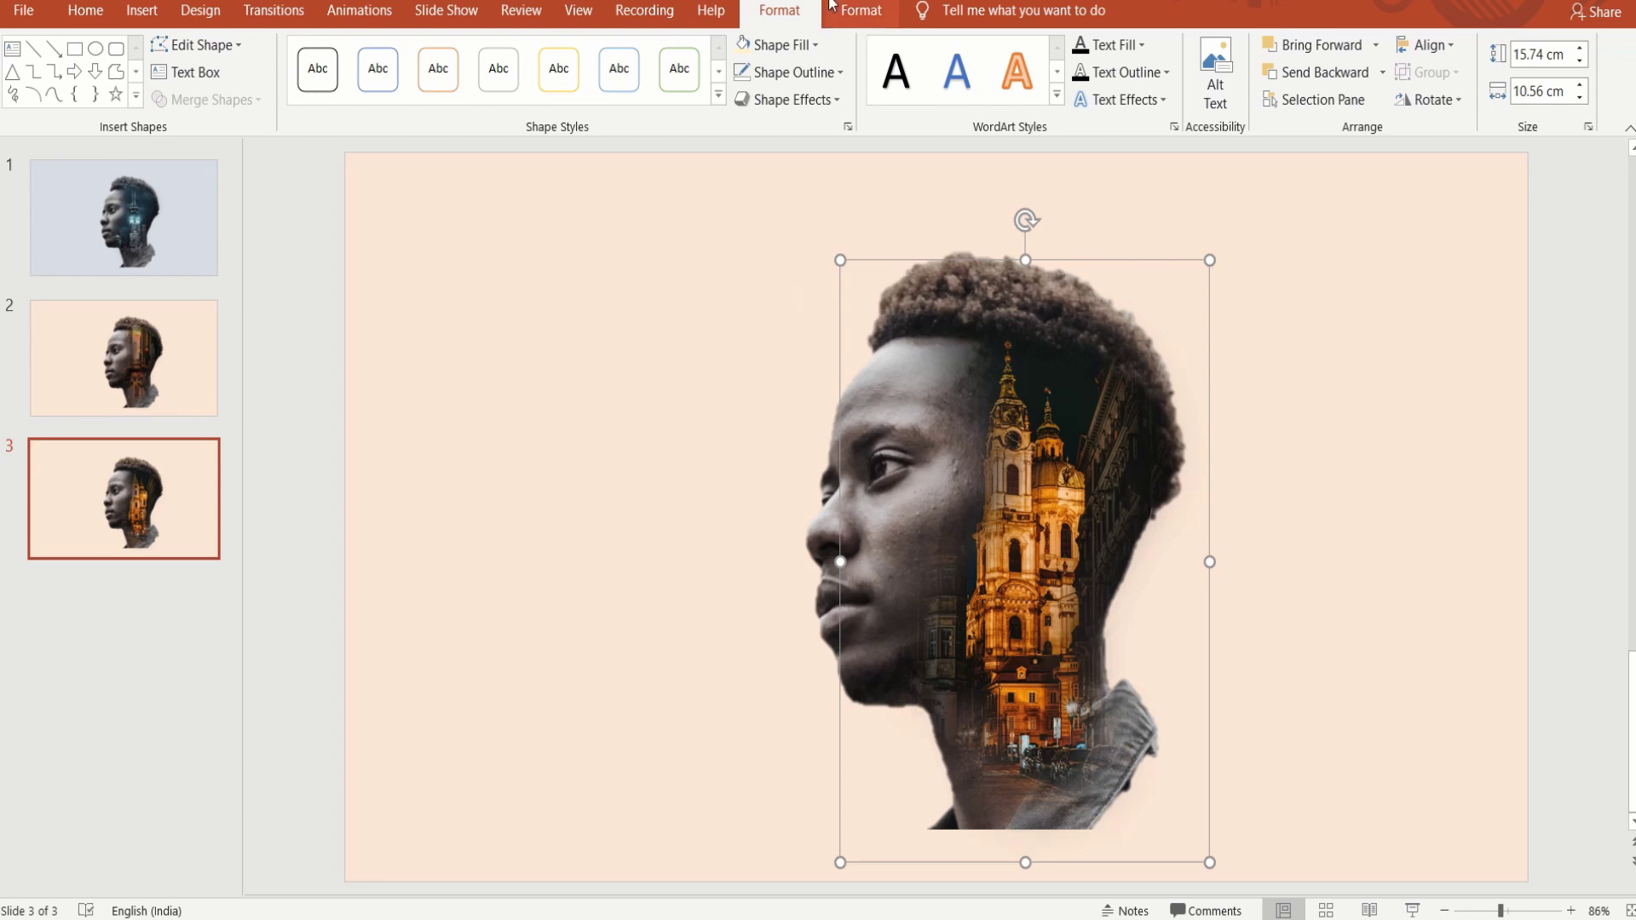
Give the new slide's background rectangle a pale fill colour.
{"action": "left_click", "coordinate": [425, 283]}
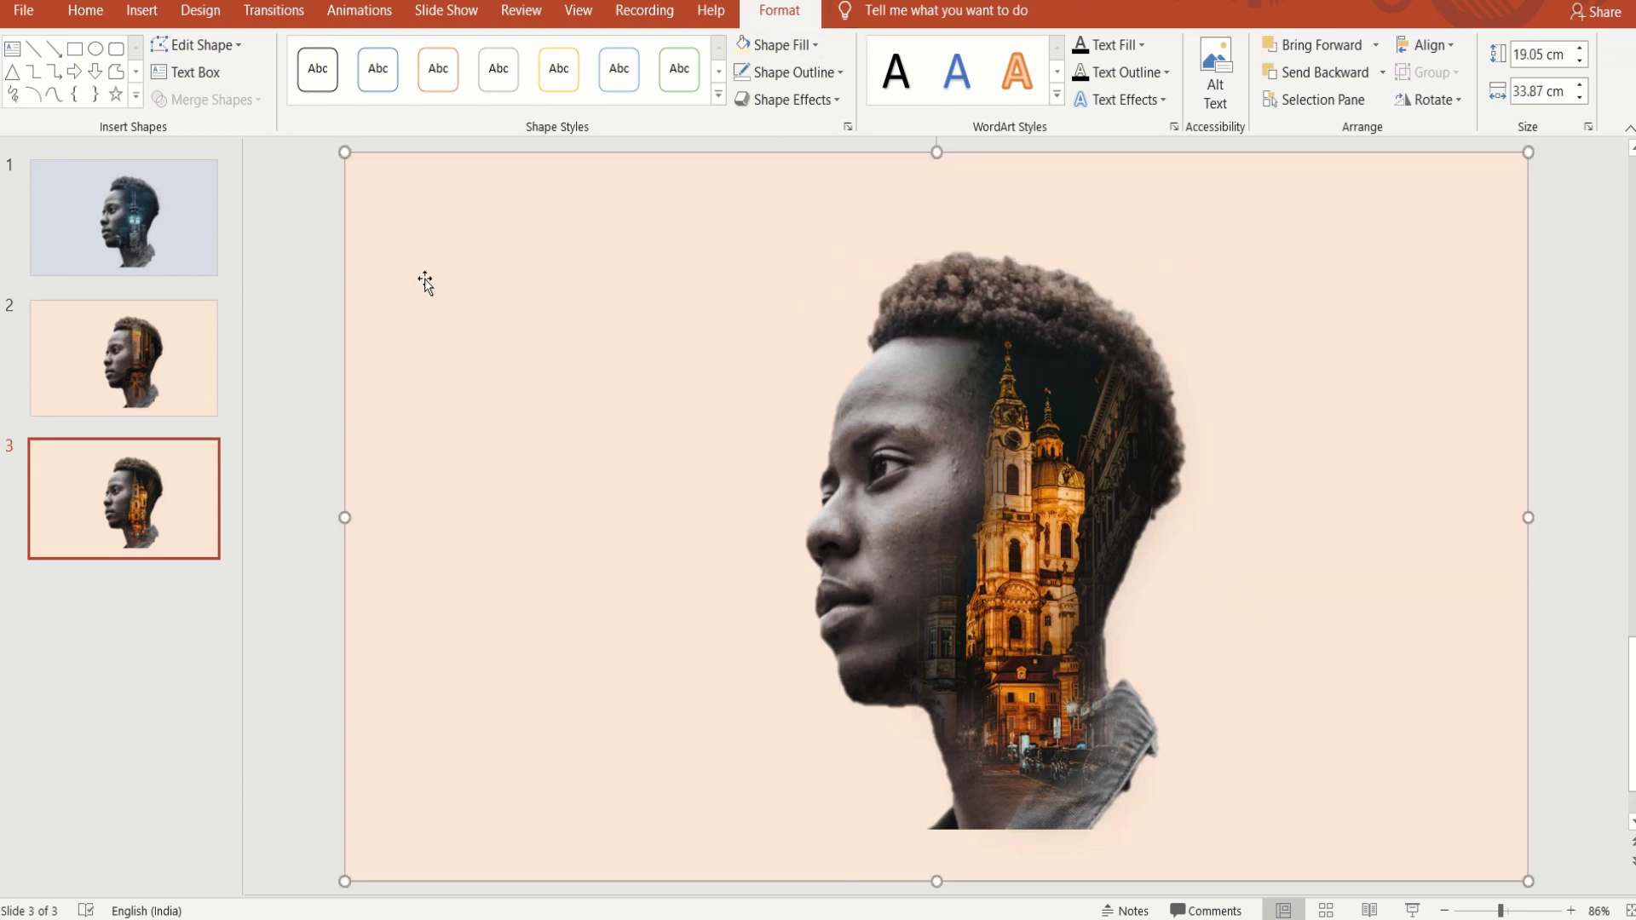
{"action": "left_click", "coordinate": [811, 47]}
{"action": "left_click", "coordinate": [862, 116]}
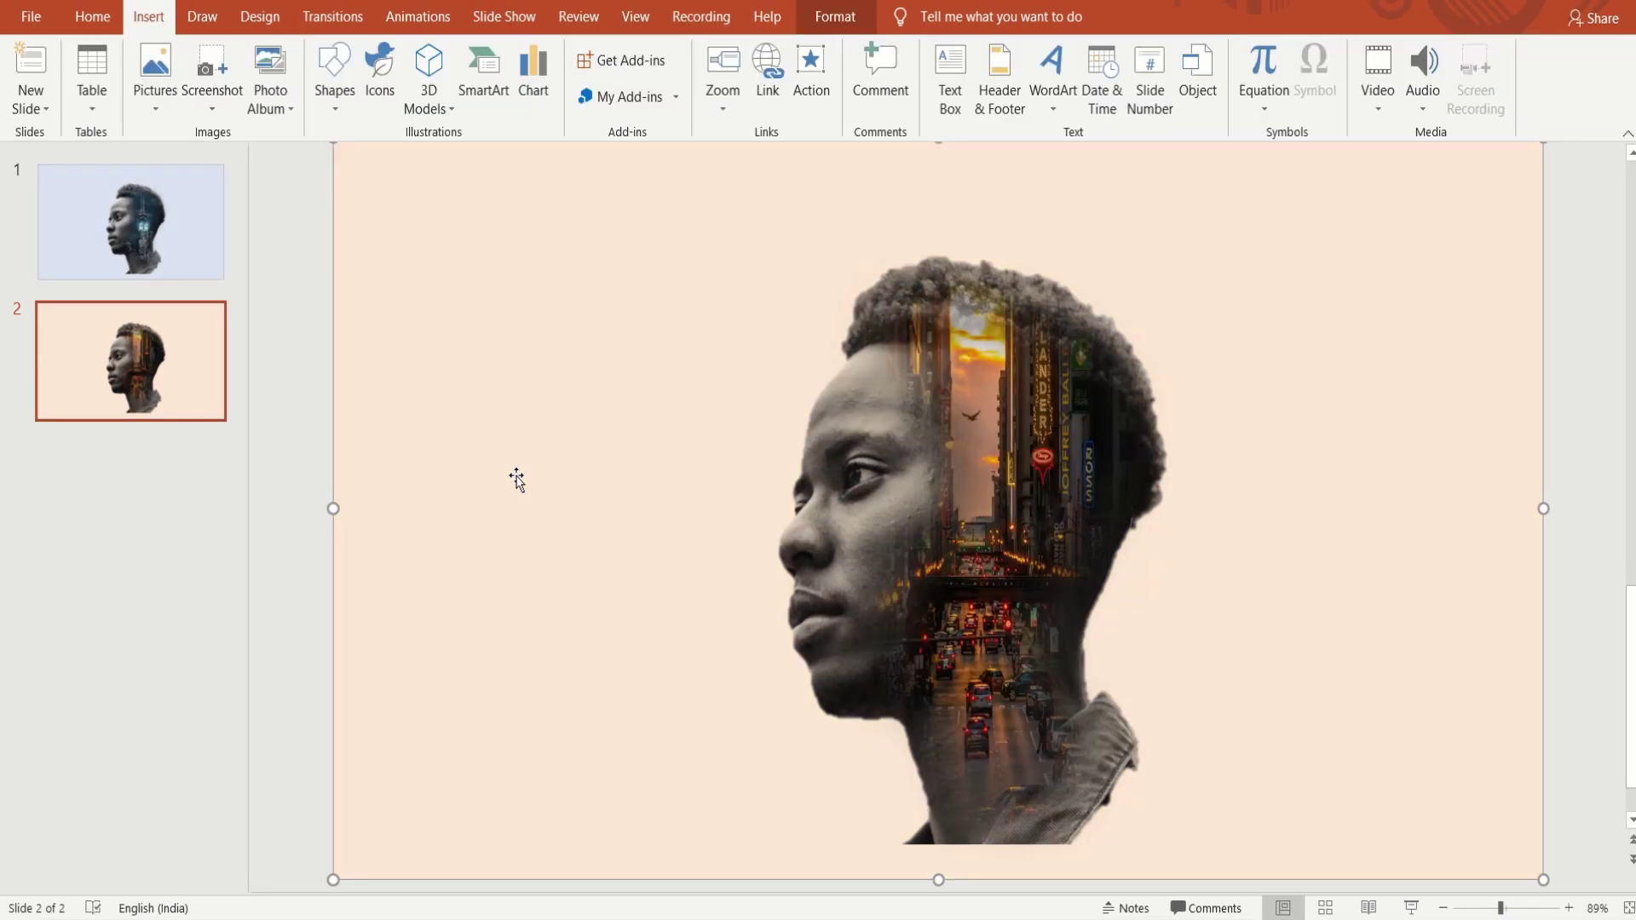
Select the peach backdrop, portrait and city-filled head and group them into one object.
{"action": "key", "text": "ctrl+a"}
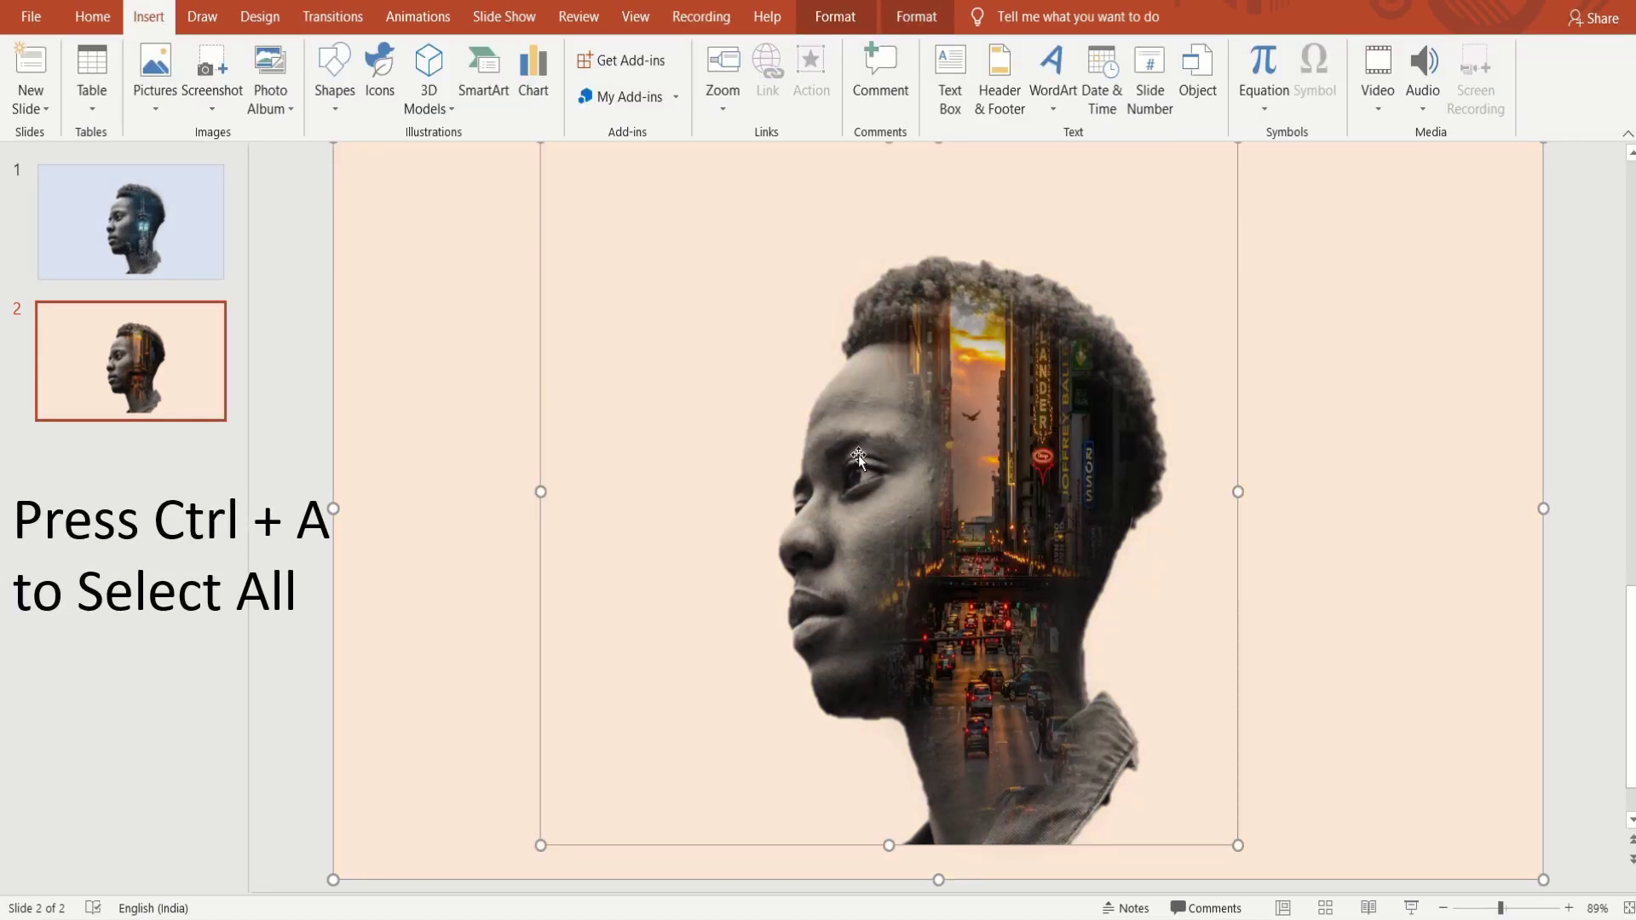
{"action": "right_click", "coordinate": [958, 477]}
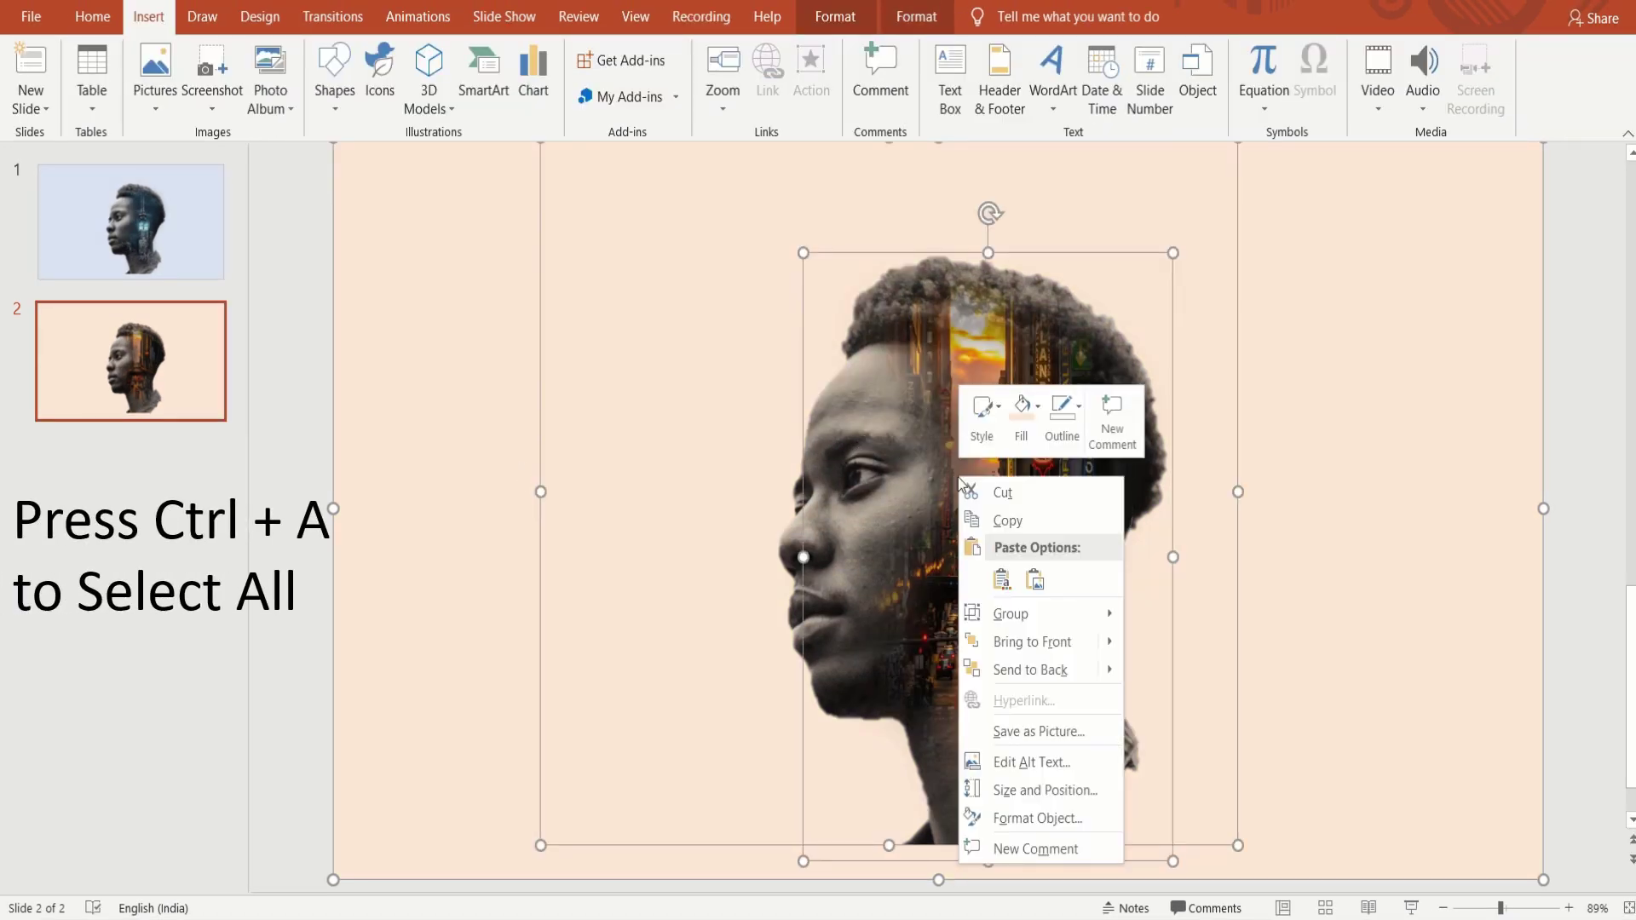
{"action": "mouse_move", "coordinate": [1010, 614]}
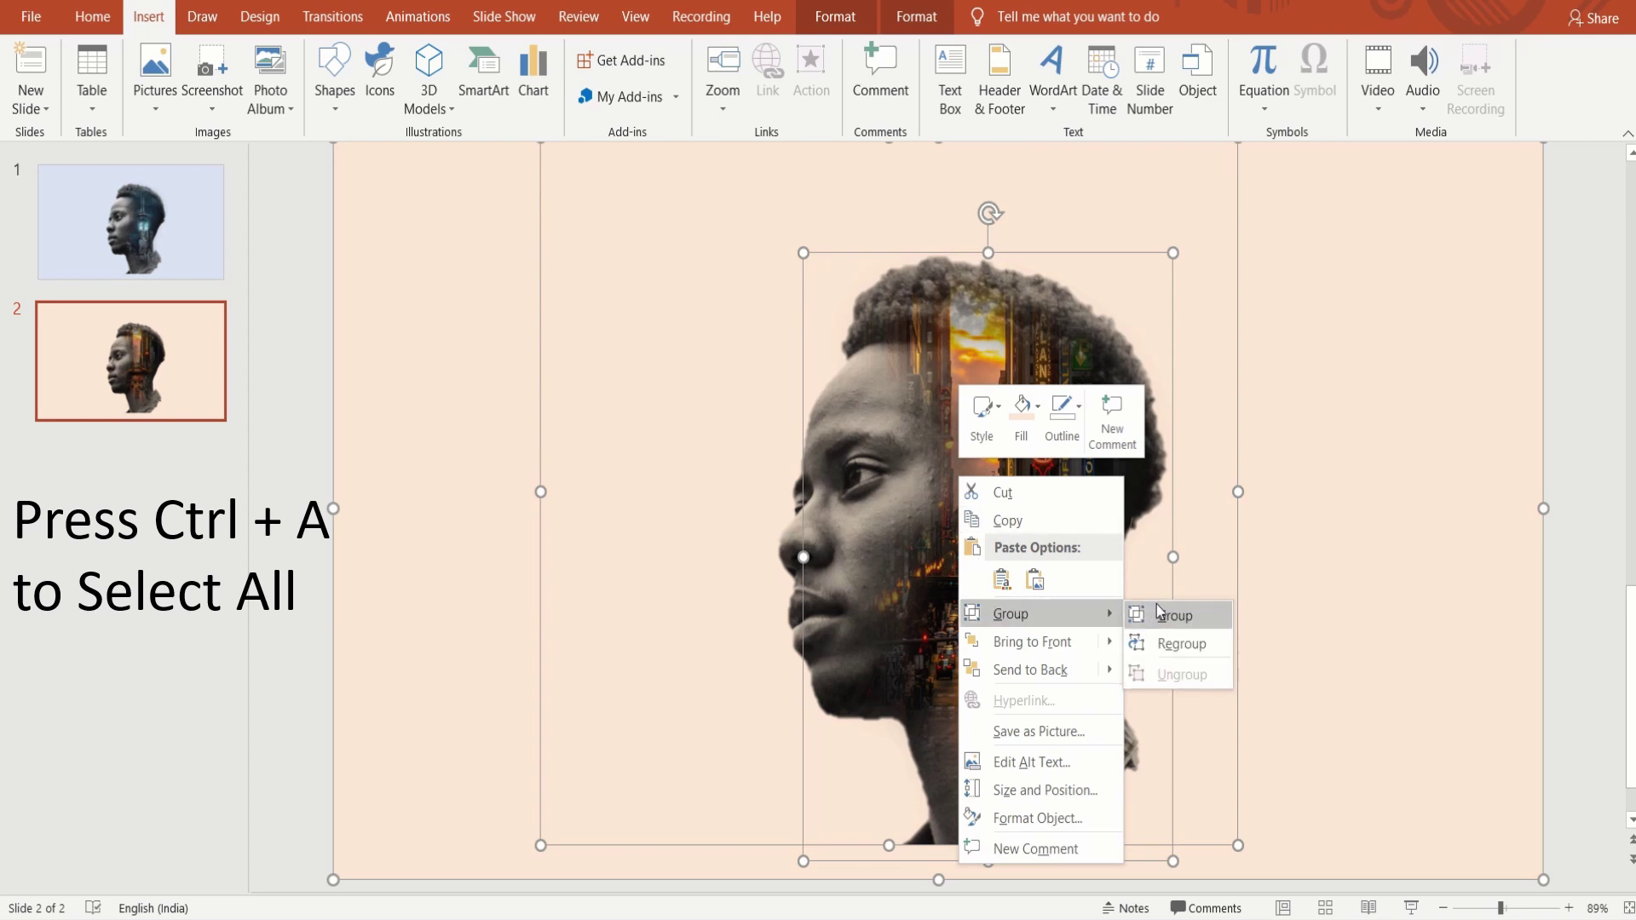
{"action": "left_click", "coordinate": [1172, 615]}
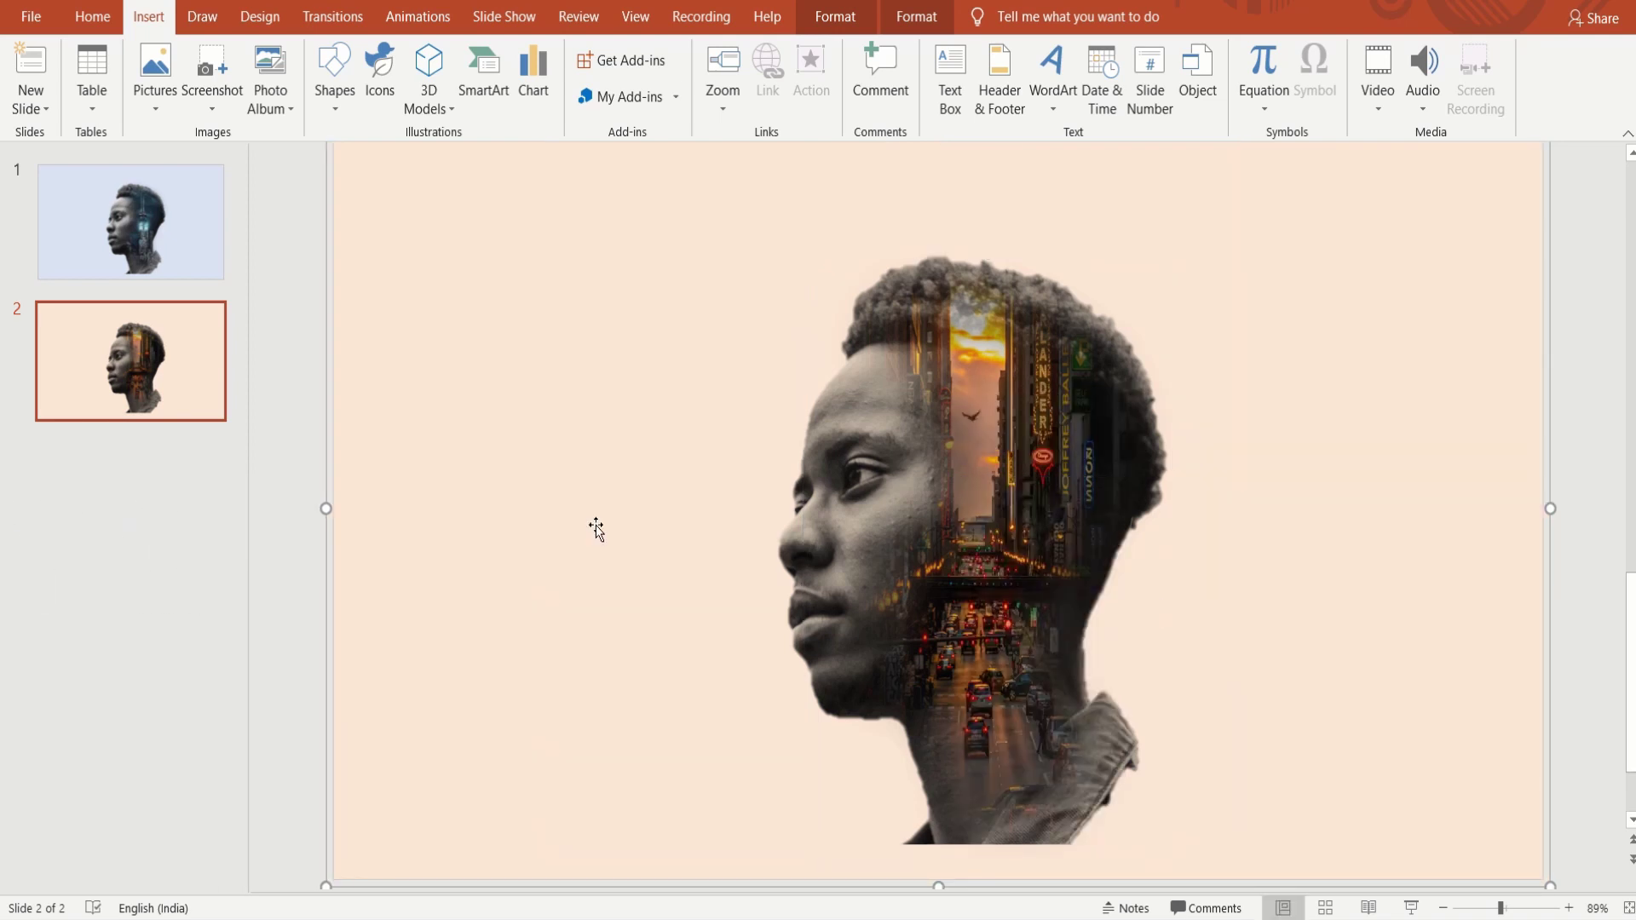
Export the grouped artwork from slide 2 as a PNG picture.
{"action": "right_click", "coordinate": [575, 513]}
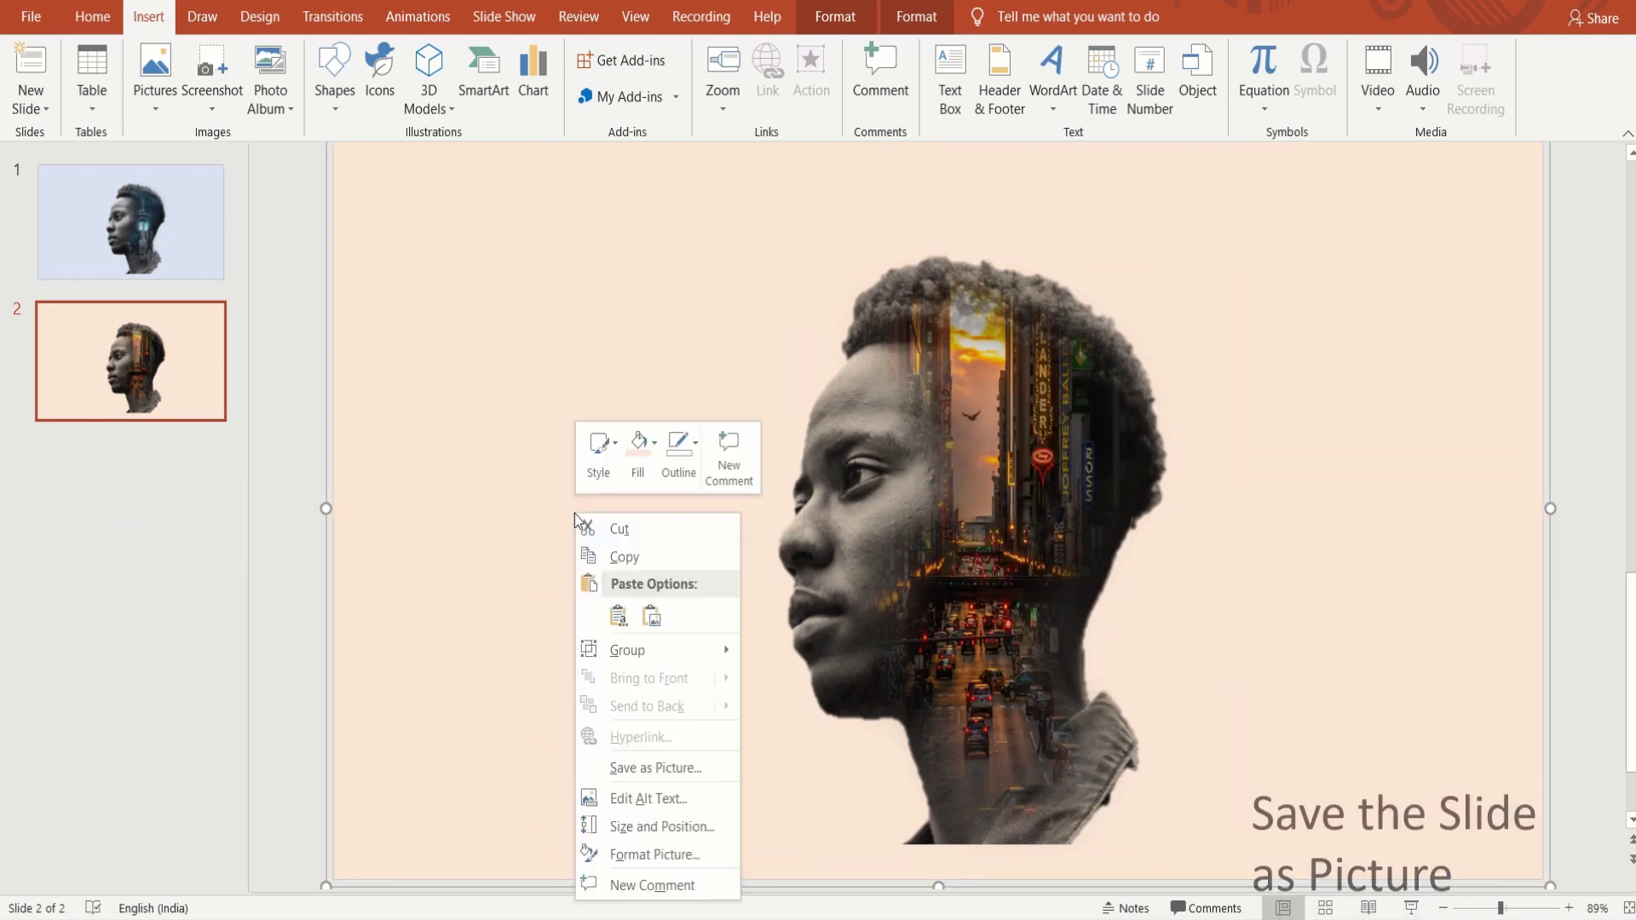
{"action": "left_click", "coordinate": [628, 770]}
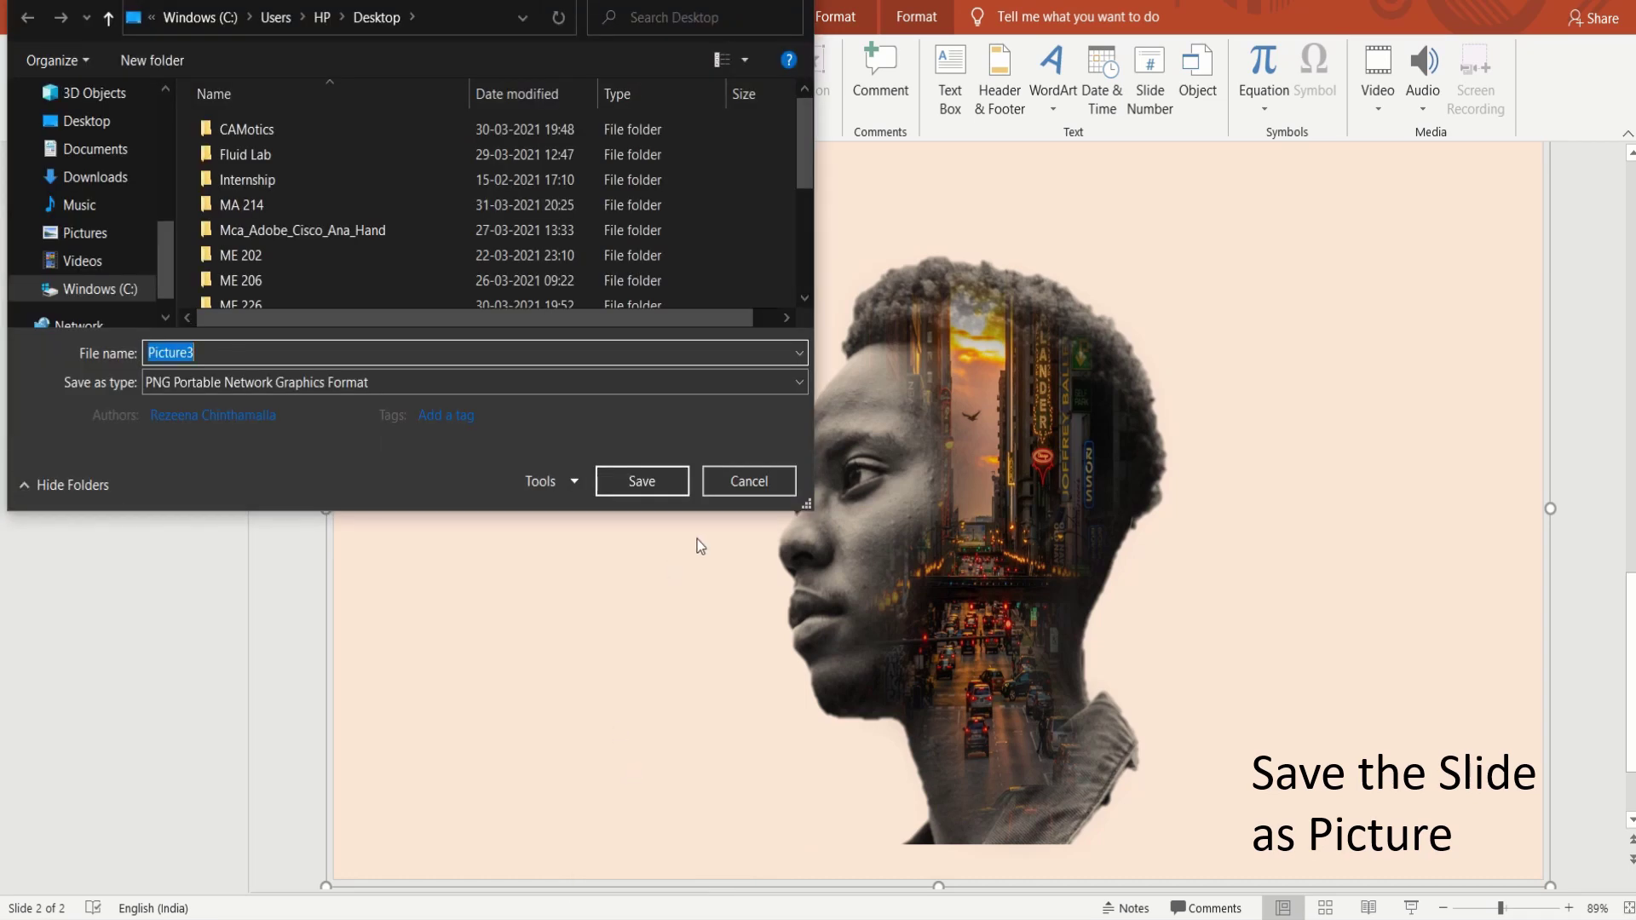
{"action": "left_click", "coordinate": [656, 484]}
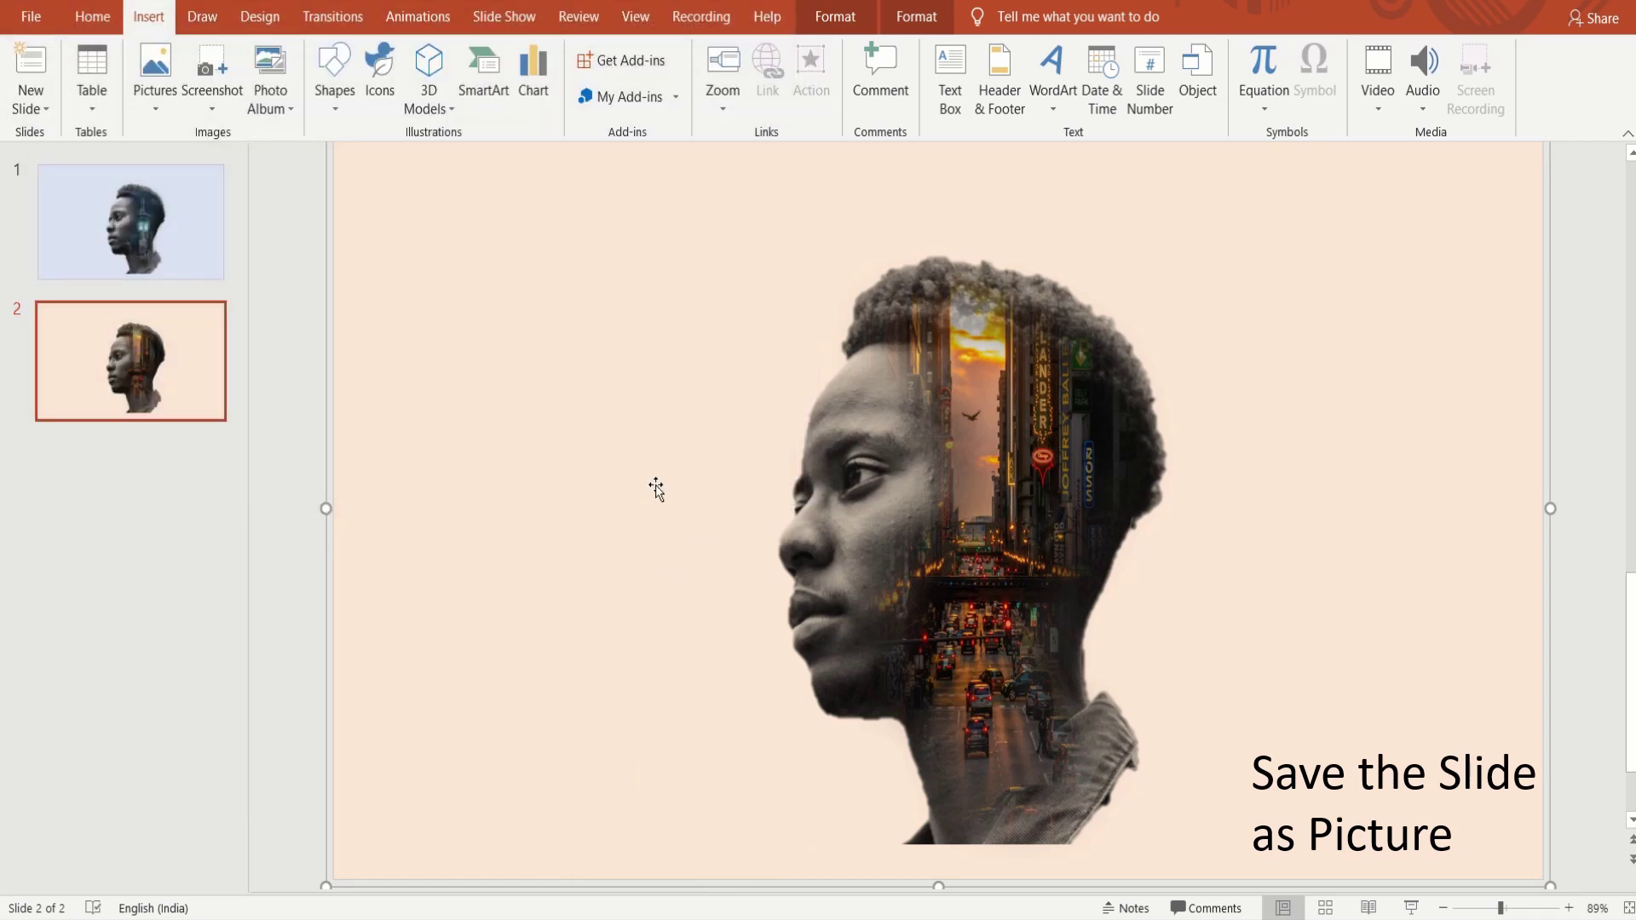